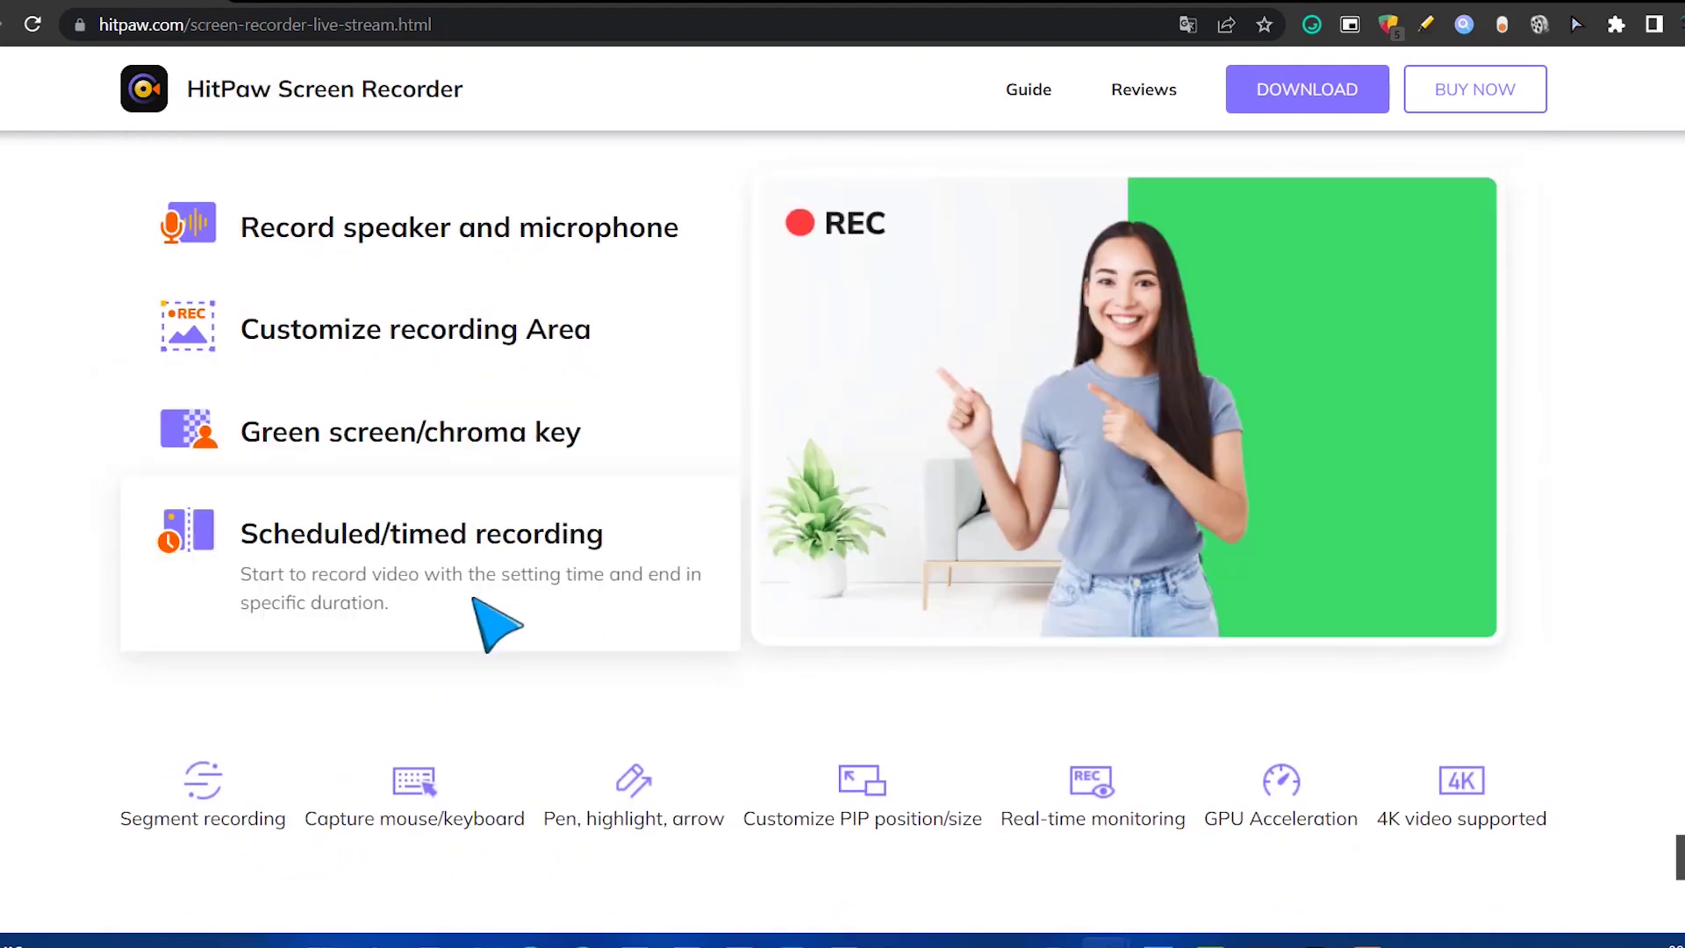
- Look through the HitPaw Screen Recorder page's recording features, operation studio, supported streaming platforms and customer benefits
scroll(515, 662, down, 3)
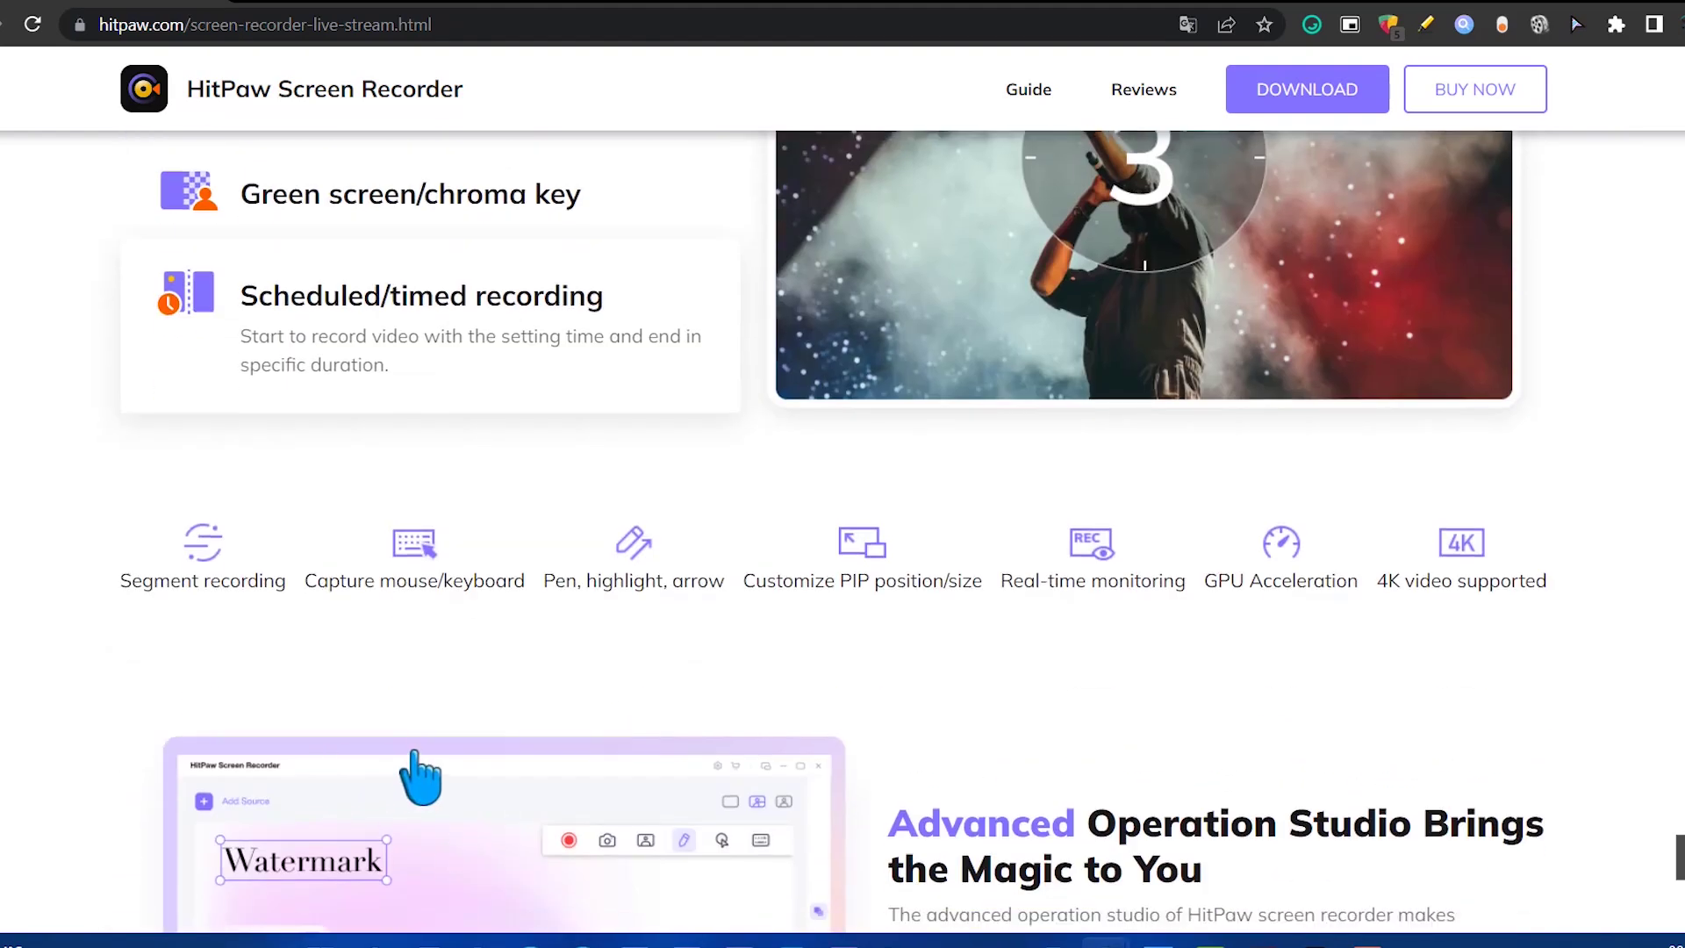
scroll(878, 838, down, 5)
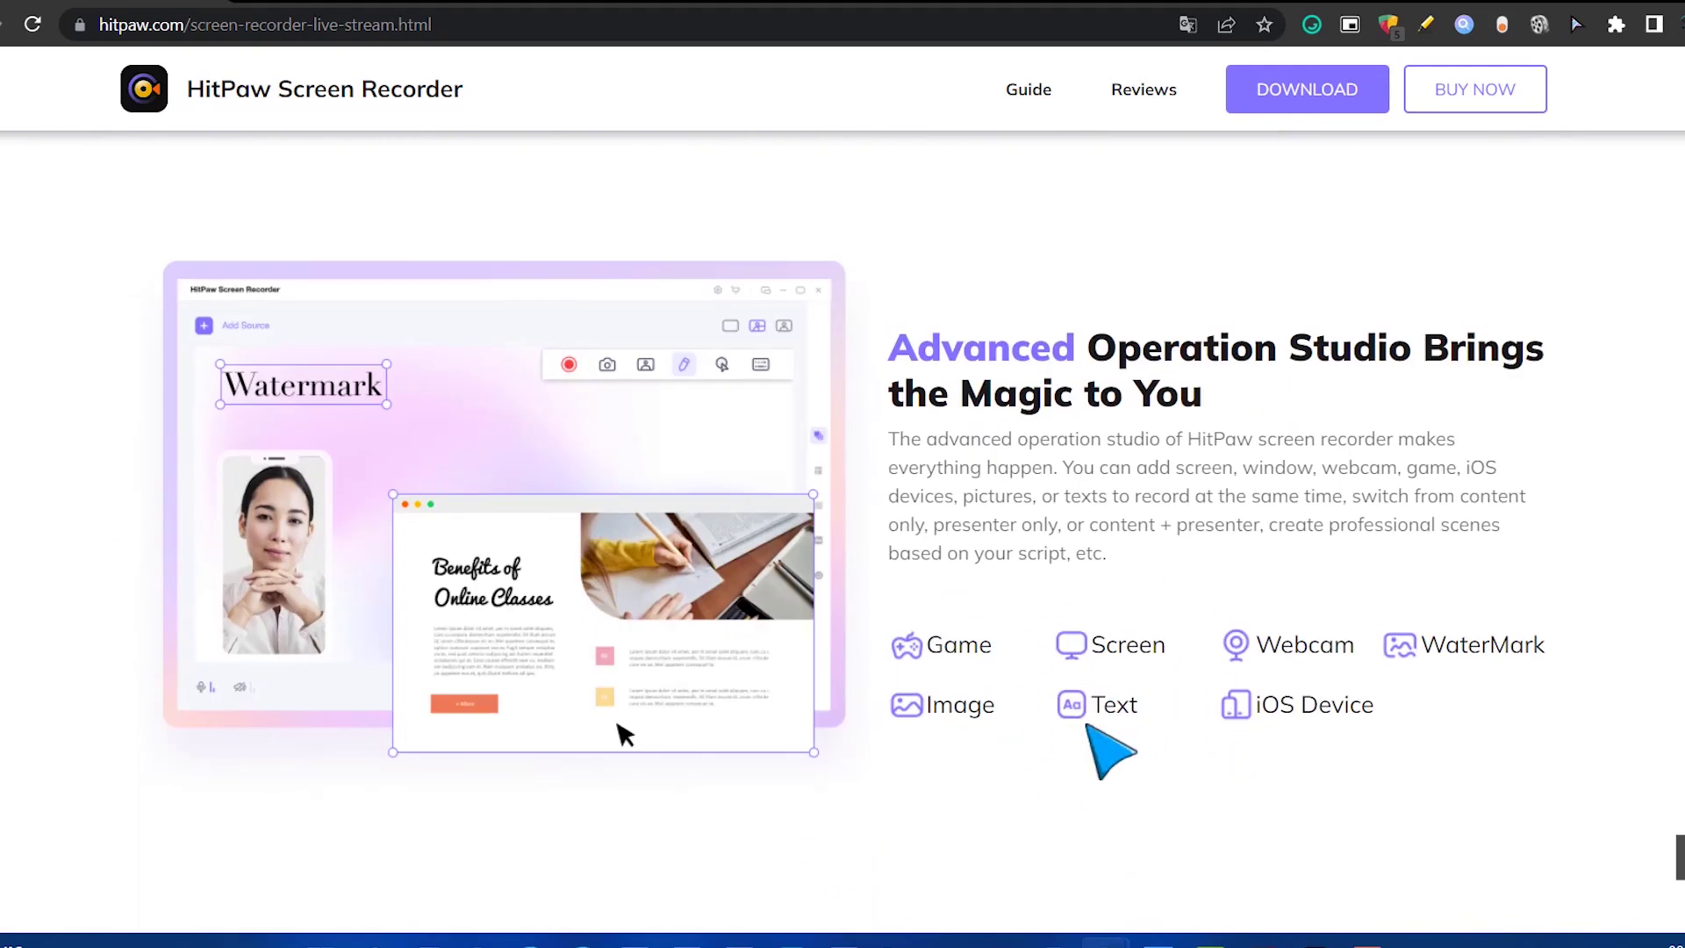
scroll(1096, 737, down, 3)
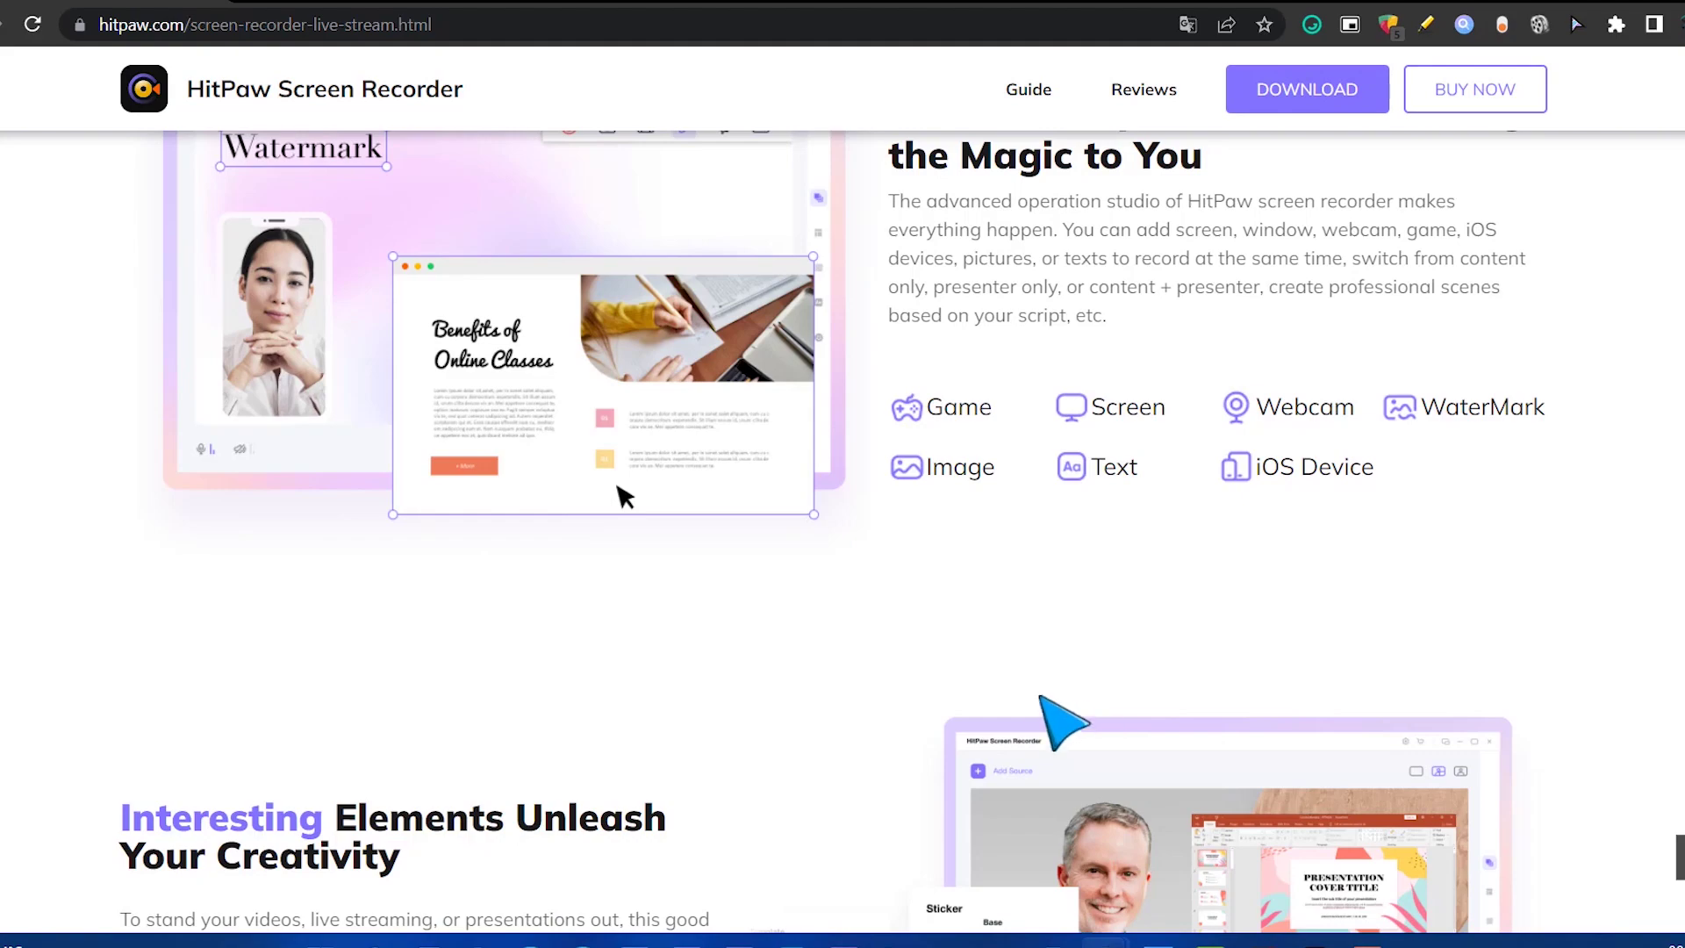
scroll(1065, 718, down, 5)
scroll(693, 553, down, 10)
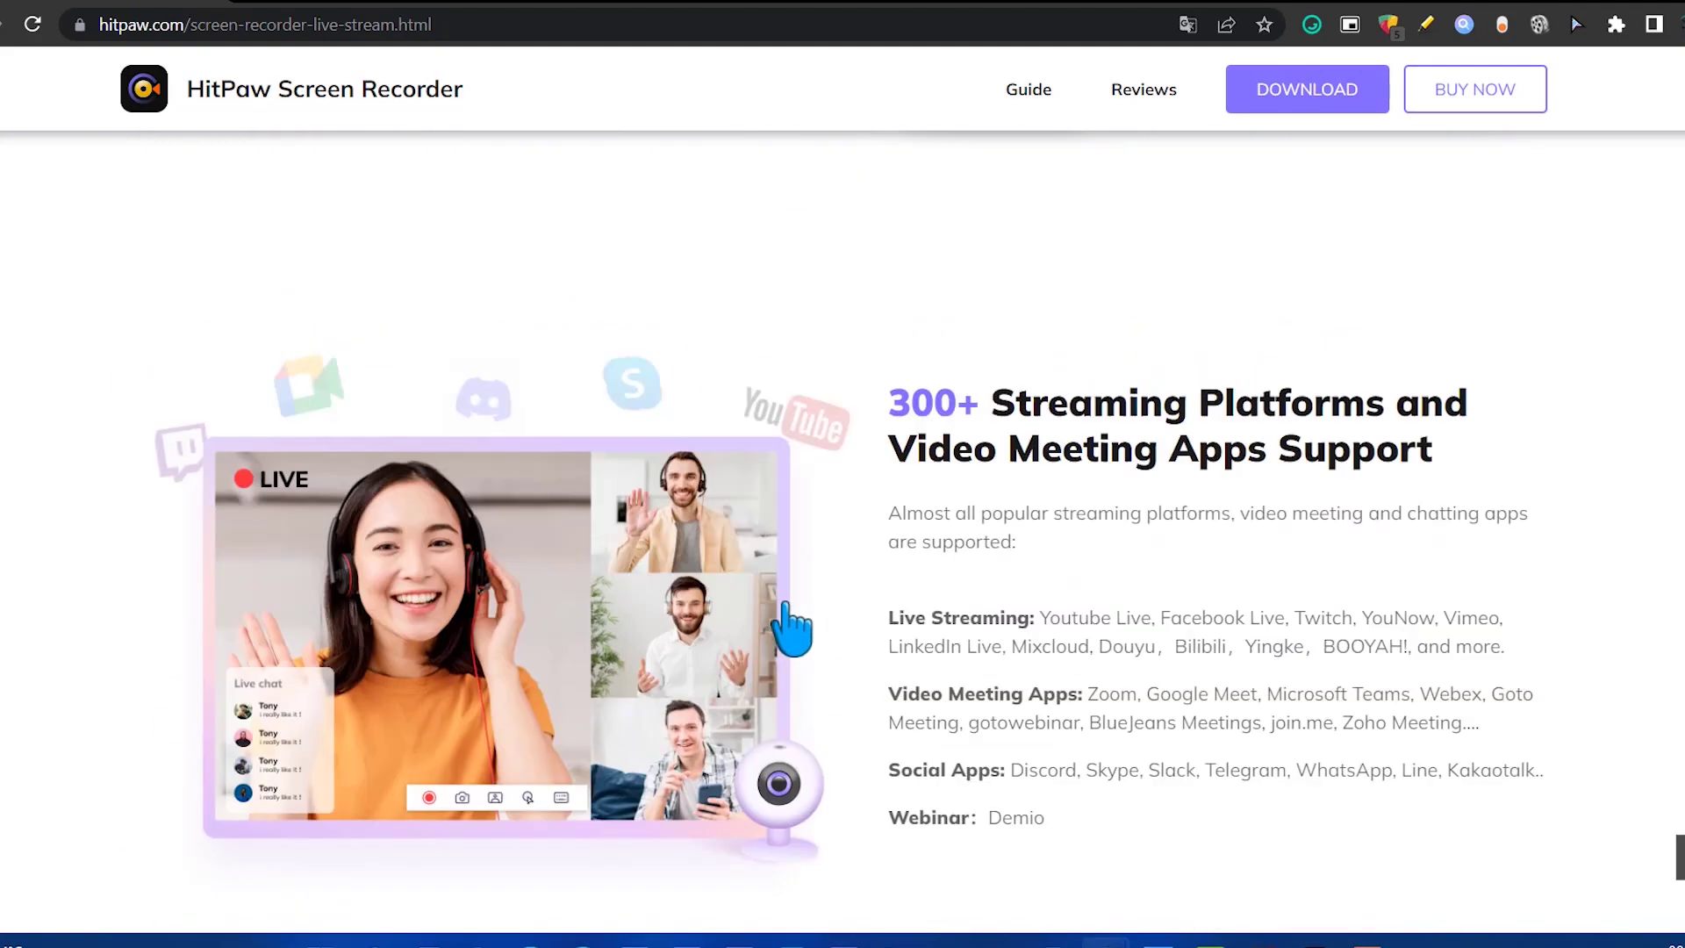
scroll(862, 658, down, 20)
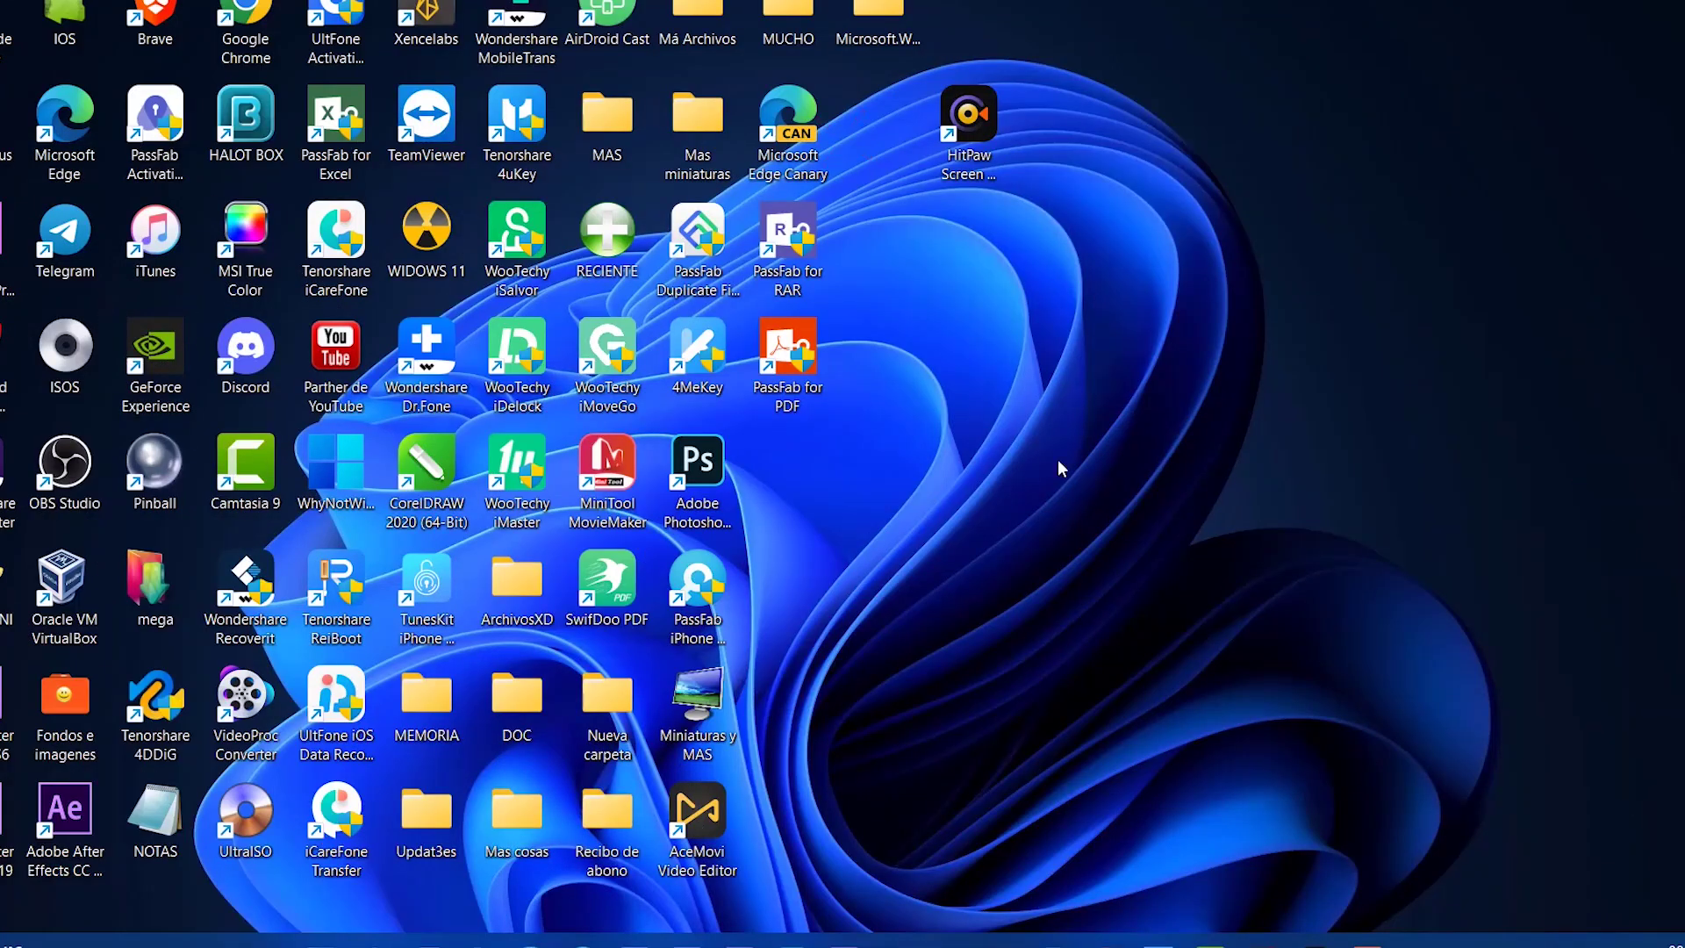
- Switch to the installed HitPaw Screen Recorder from the desktop and reposition its window slightly
drag(968, 118, 882, 132)
double_click(879, 180)
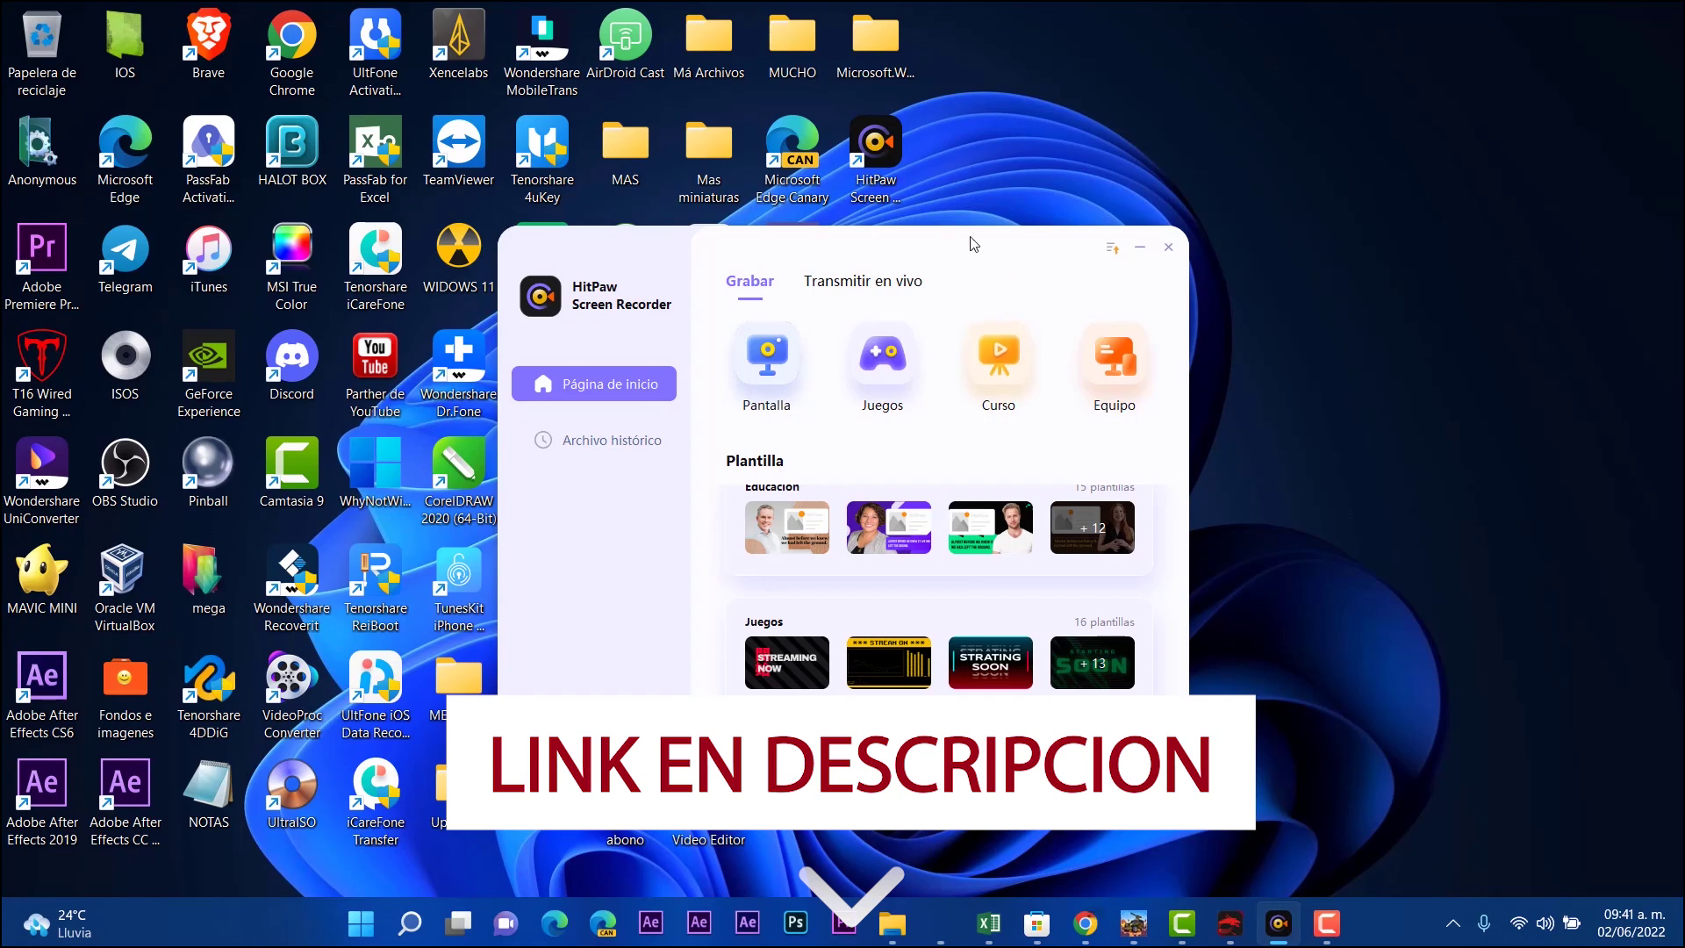
drag(969, 238, 992, 227)
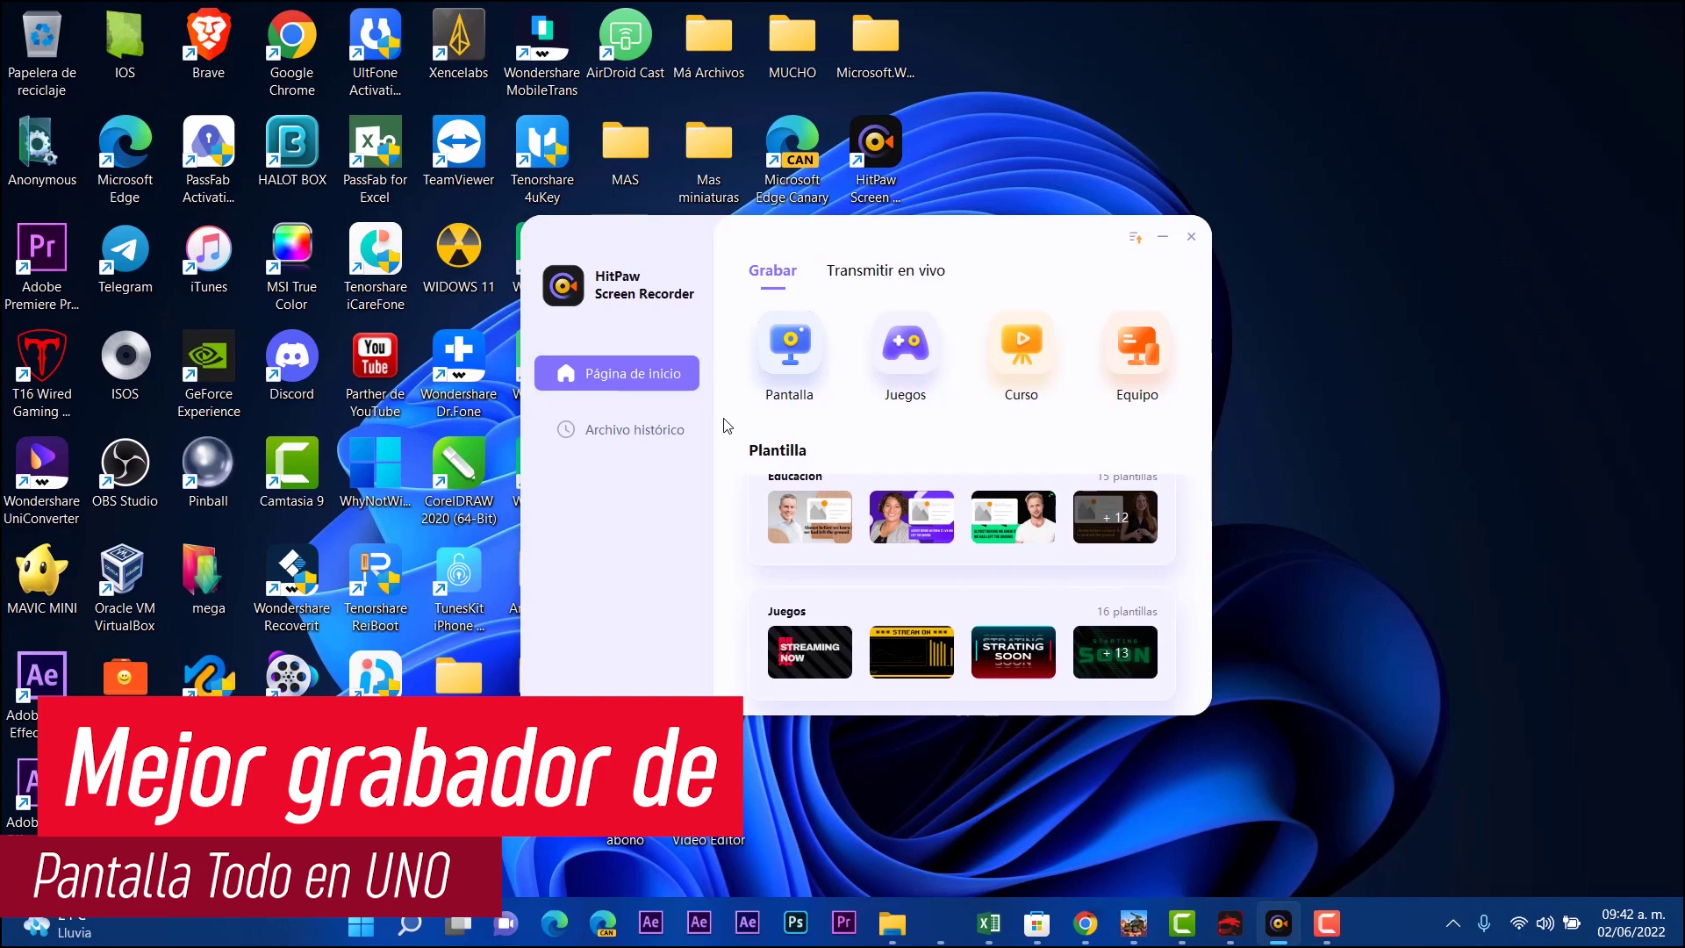
- Start a recording of the full 1920 x 1080 screen
click(791, 349)
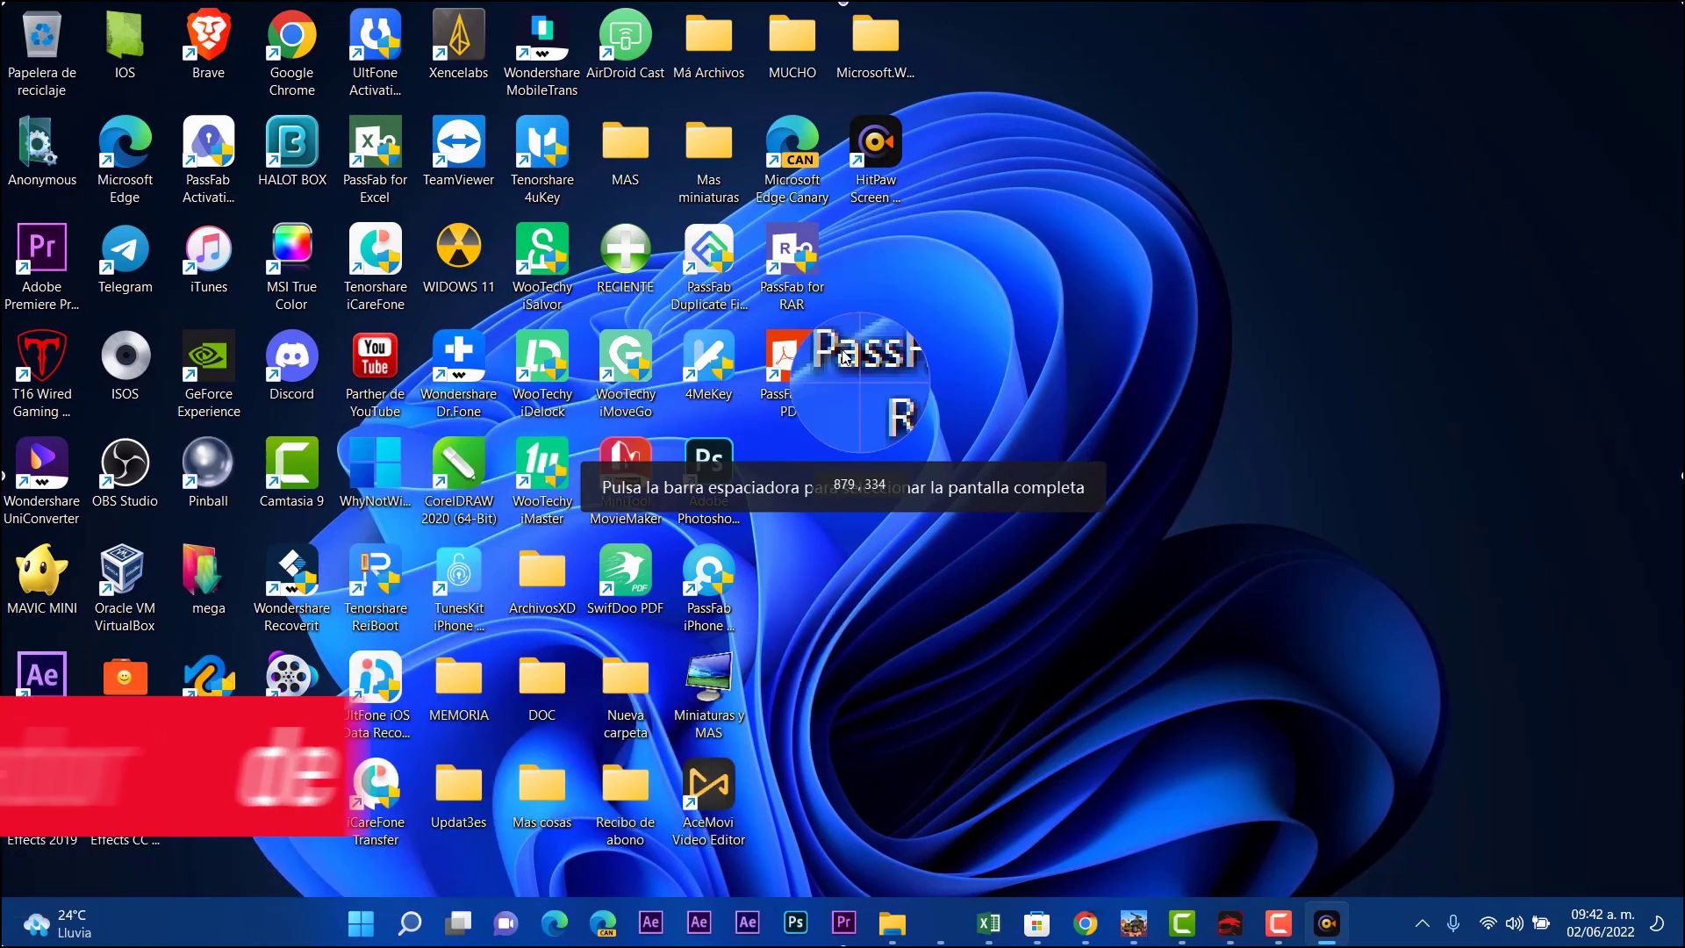
key(space)
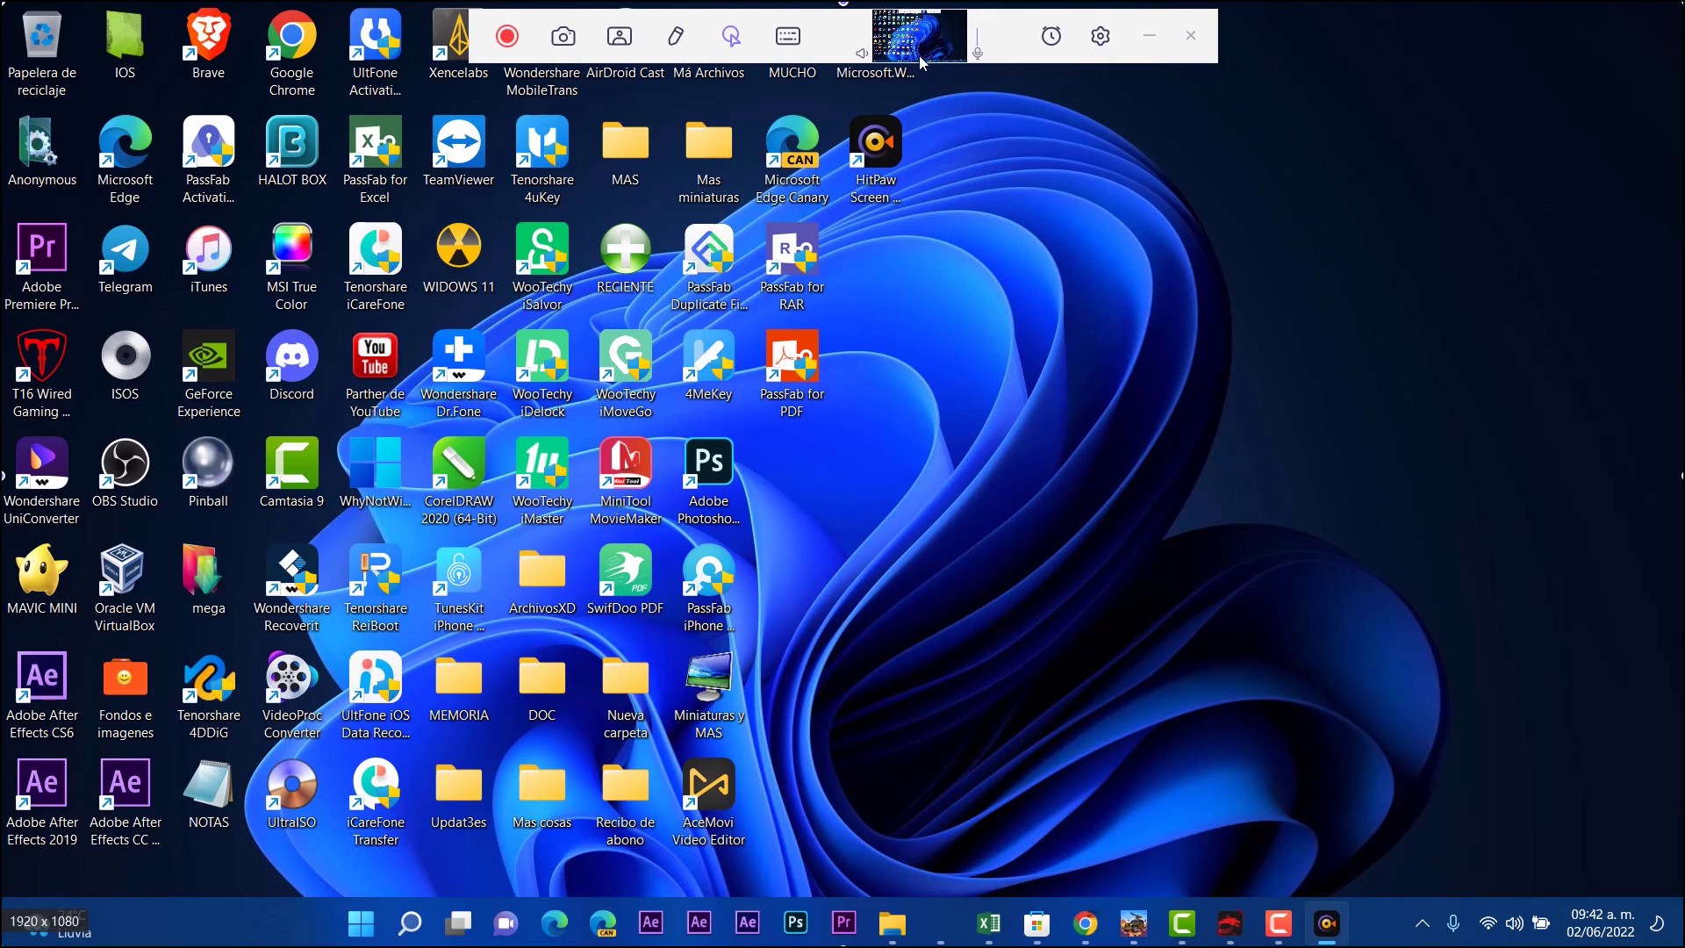
click(509, 39)
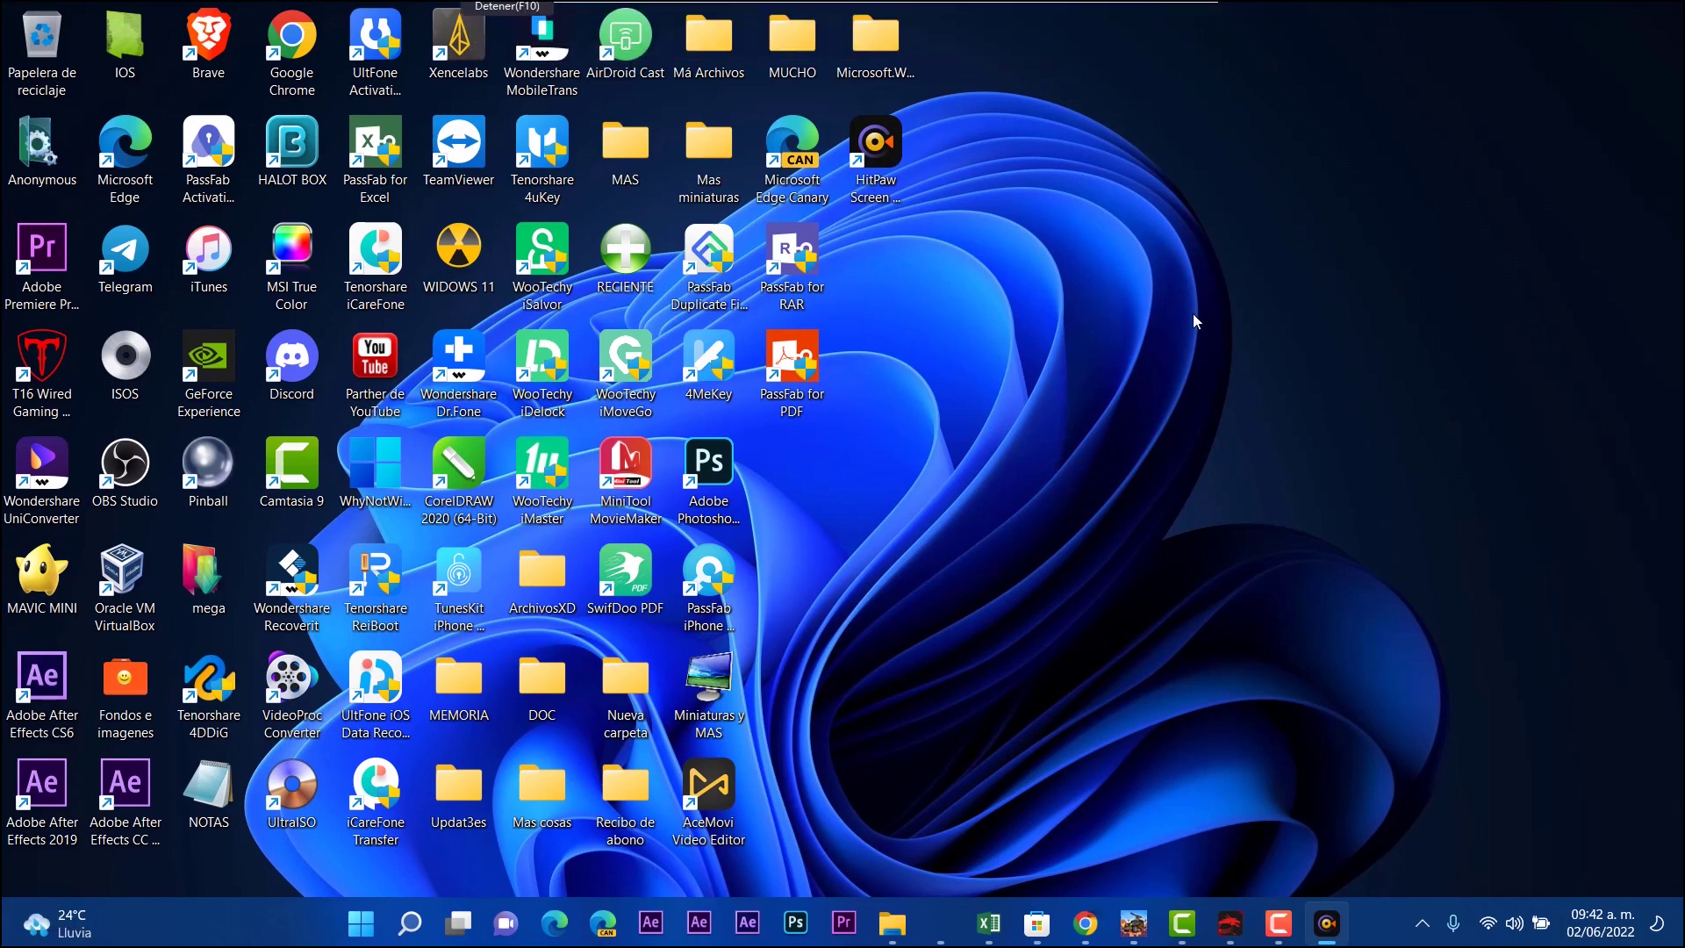
- Open File Explorer at Este equipo and close it while the recording runs
key(super+e)
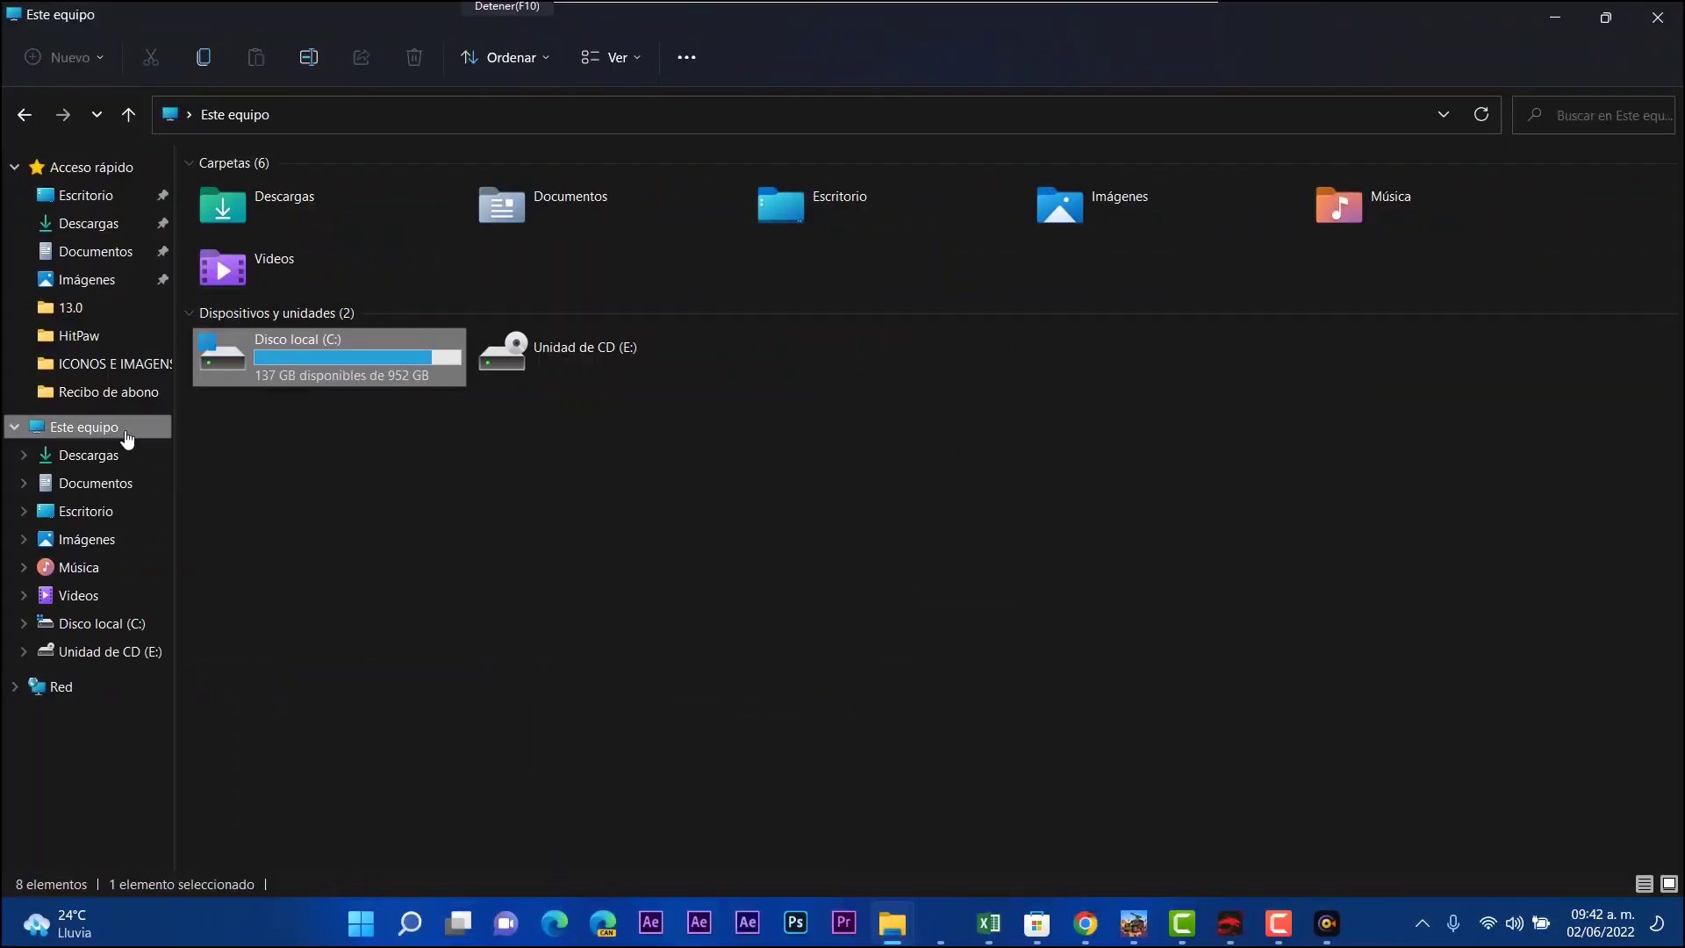
click(1656, 18)
- Open Windows Settings, browse several category pages from Personalización to Bluetooth y dispositivos, and close Settings
click(372, 928)
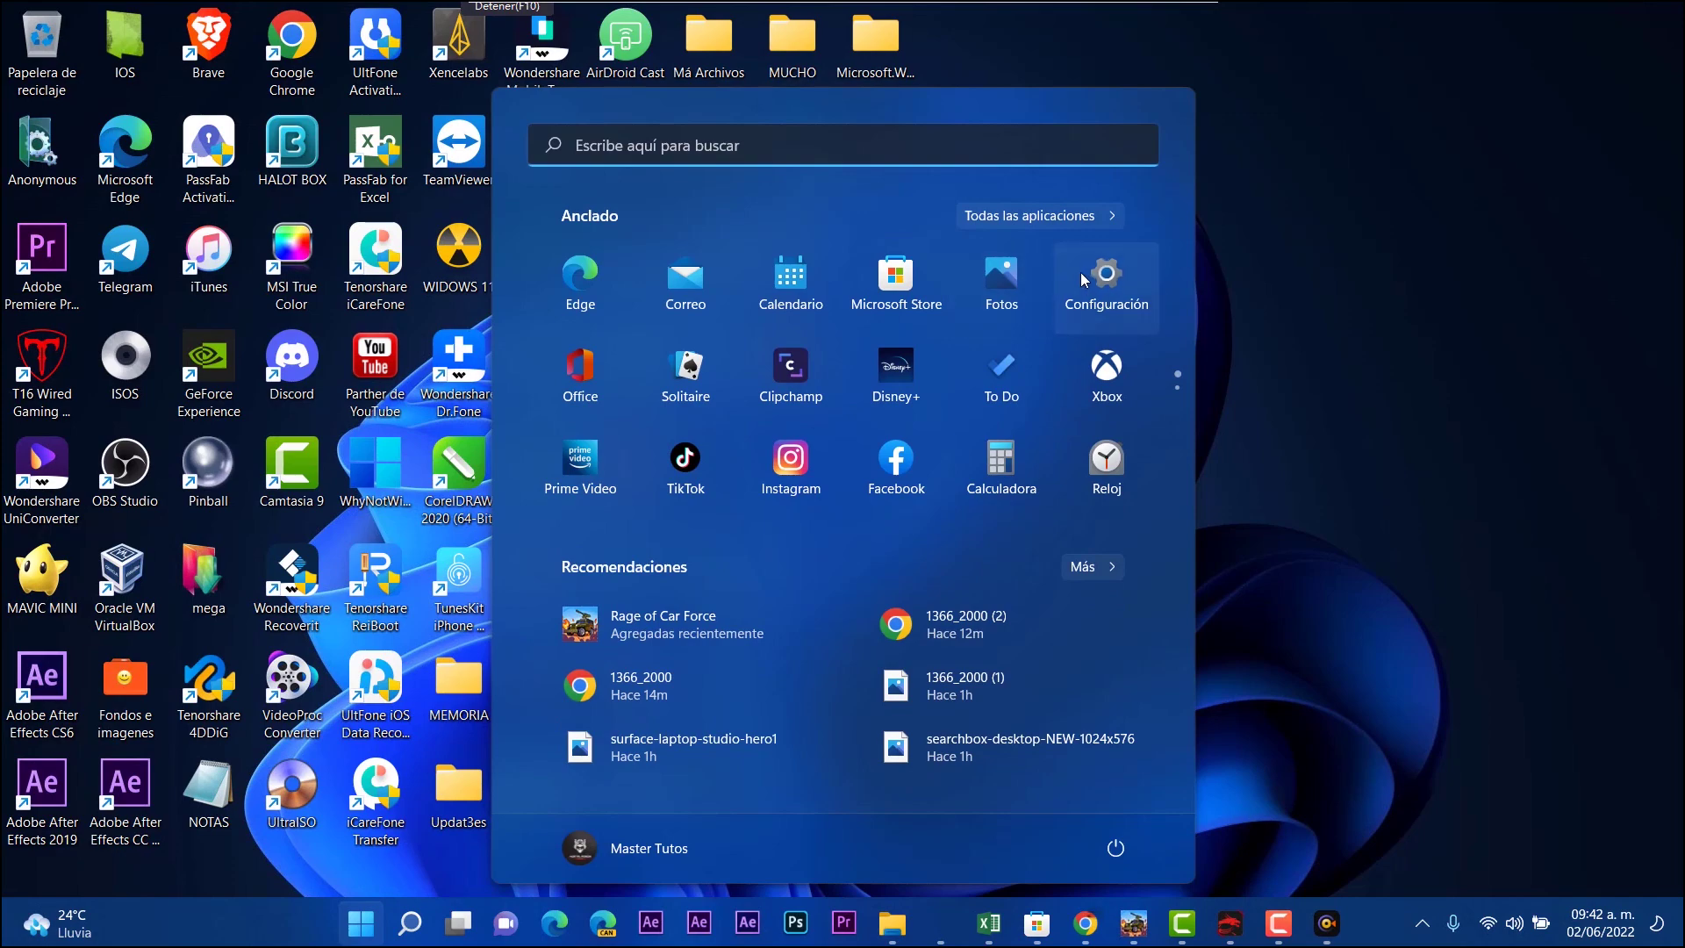
click(1107, 279)
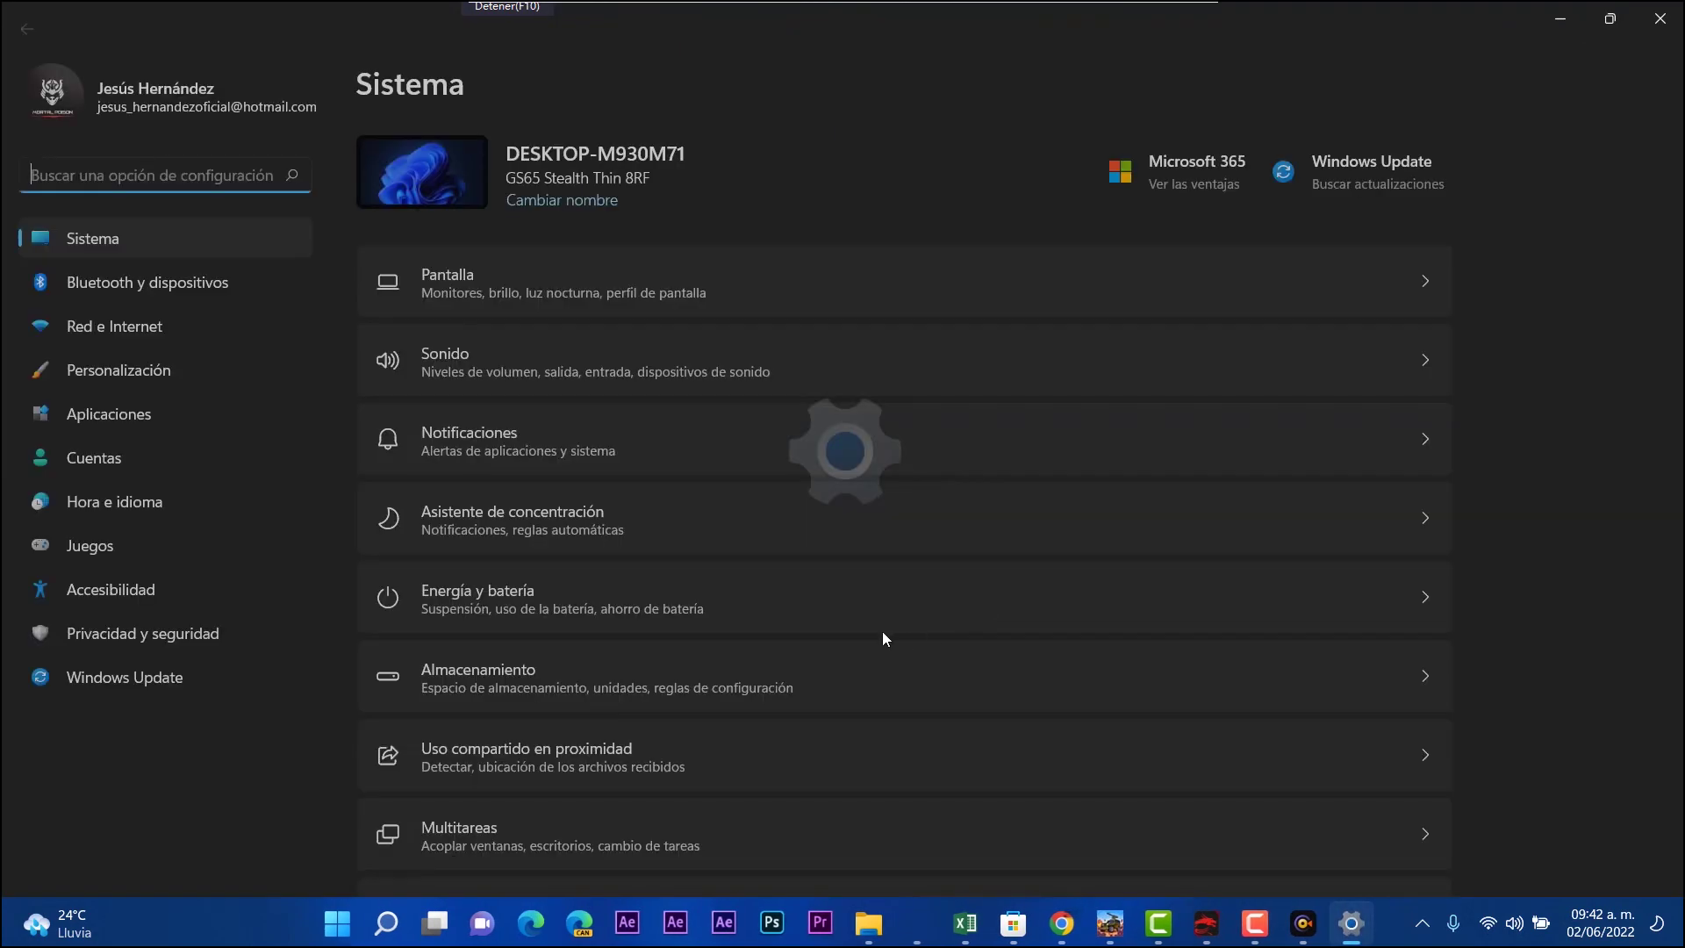
scroll(707, 430, down, 5)
scroll(448, 382, up, 5)
click(140, 376)
click(112, 429)
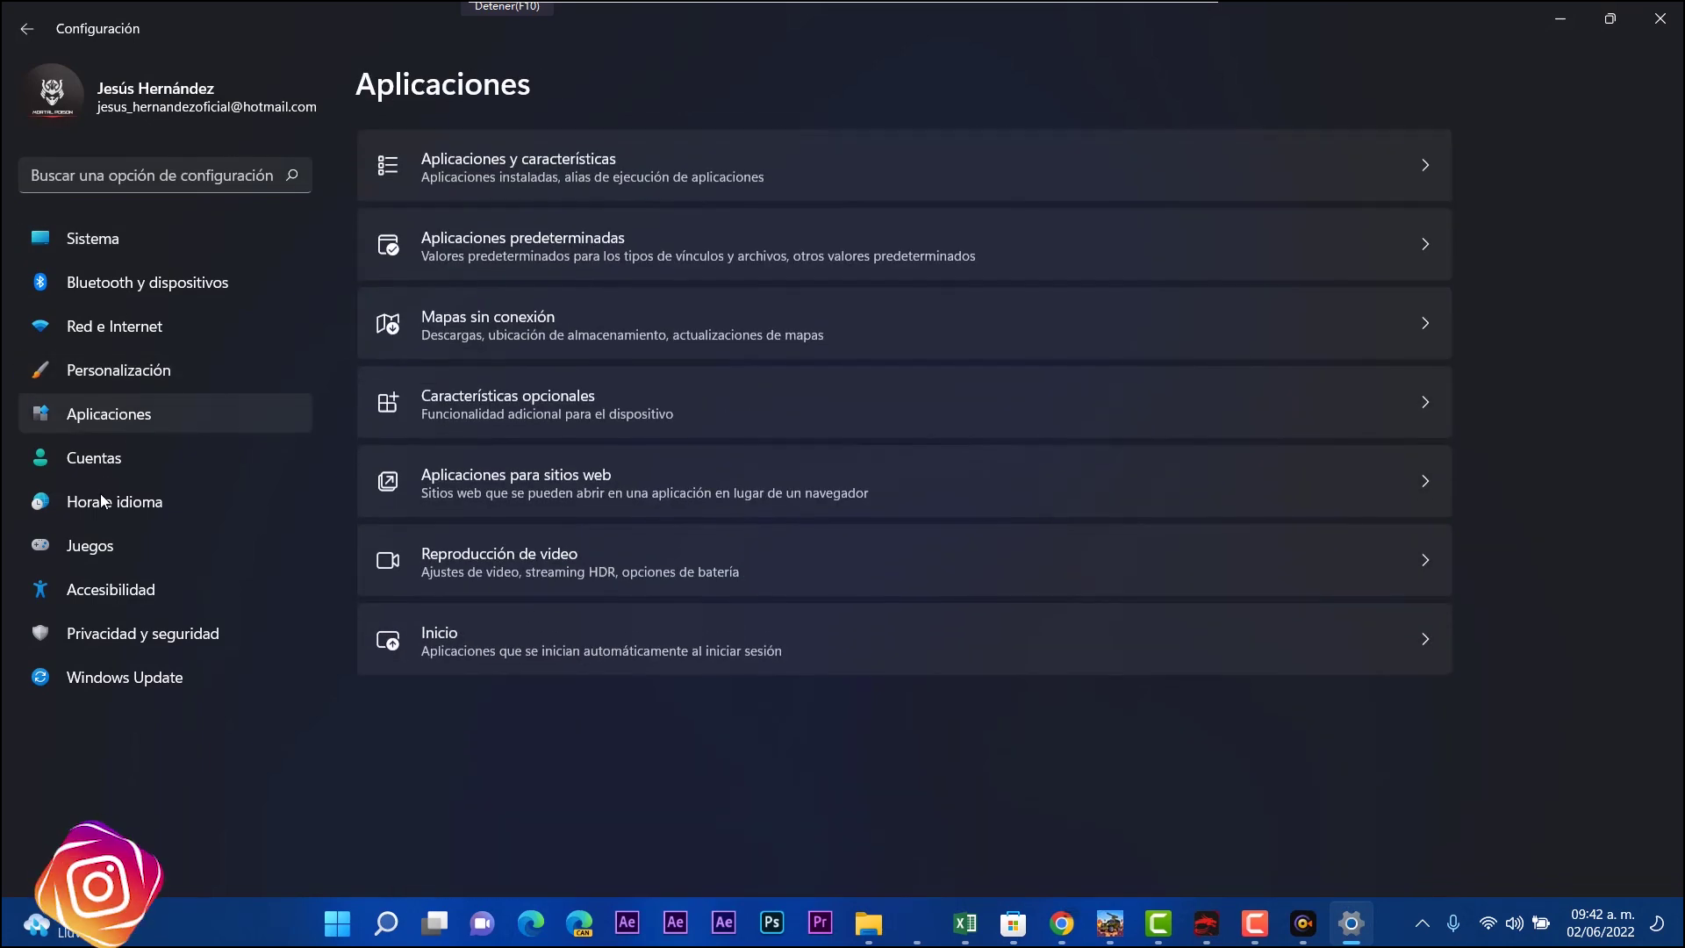
click(81, 542)
click(126, 590)
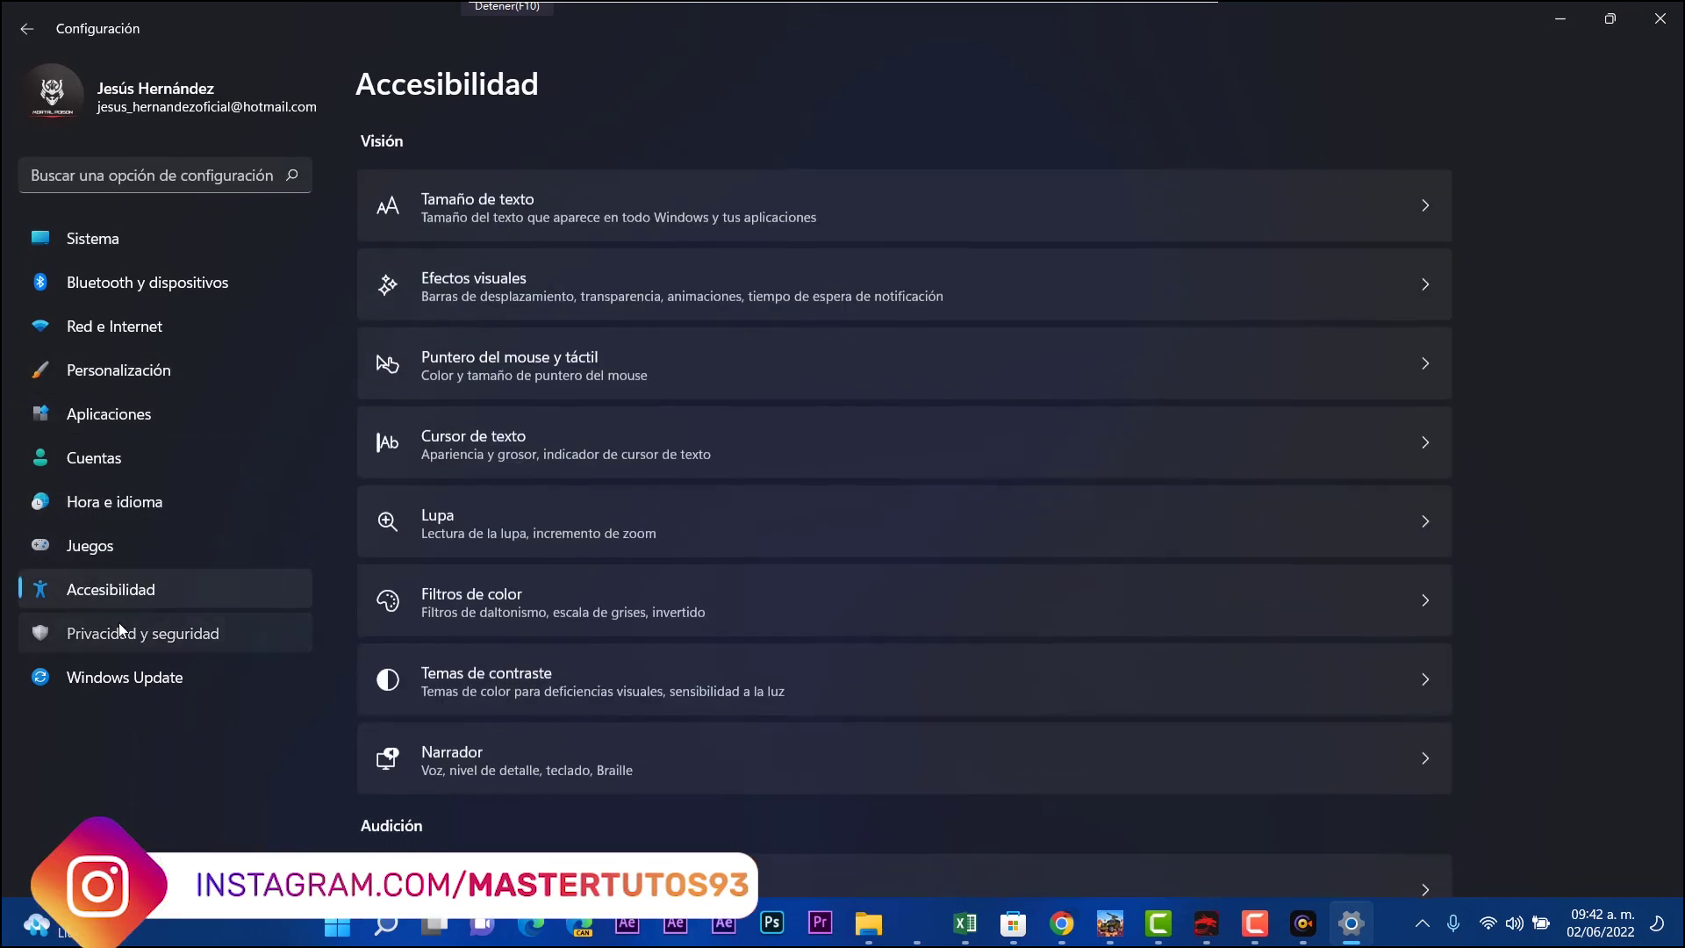
click(118, 627)
click(114, 325)
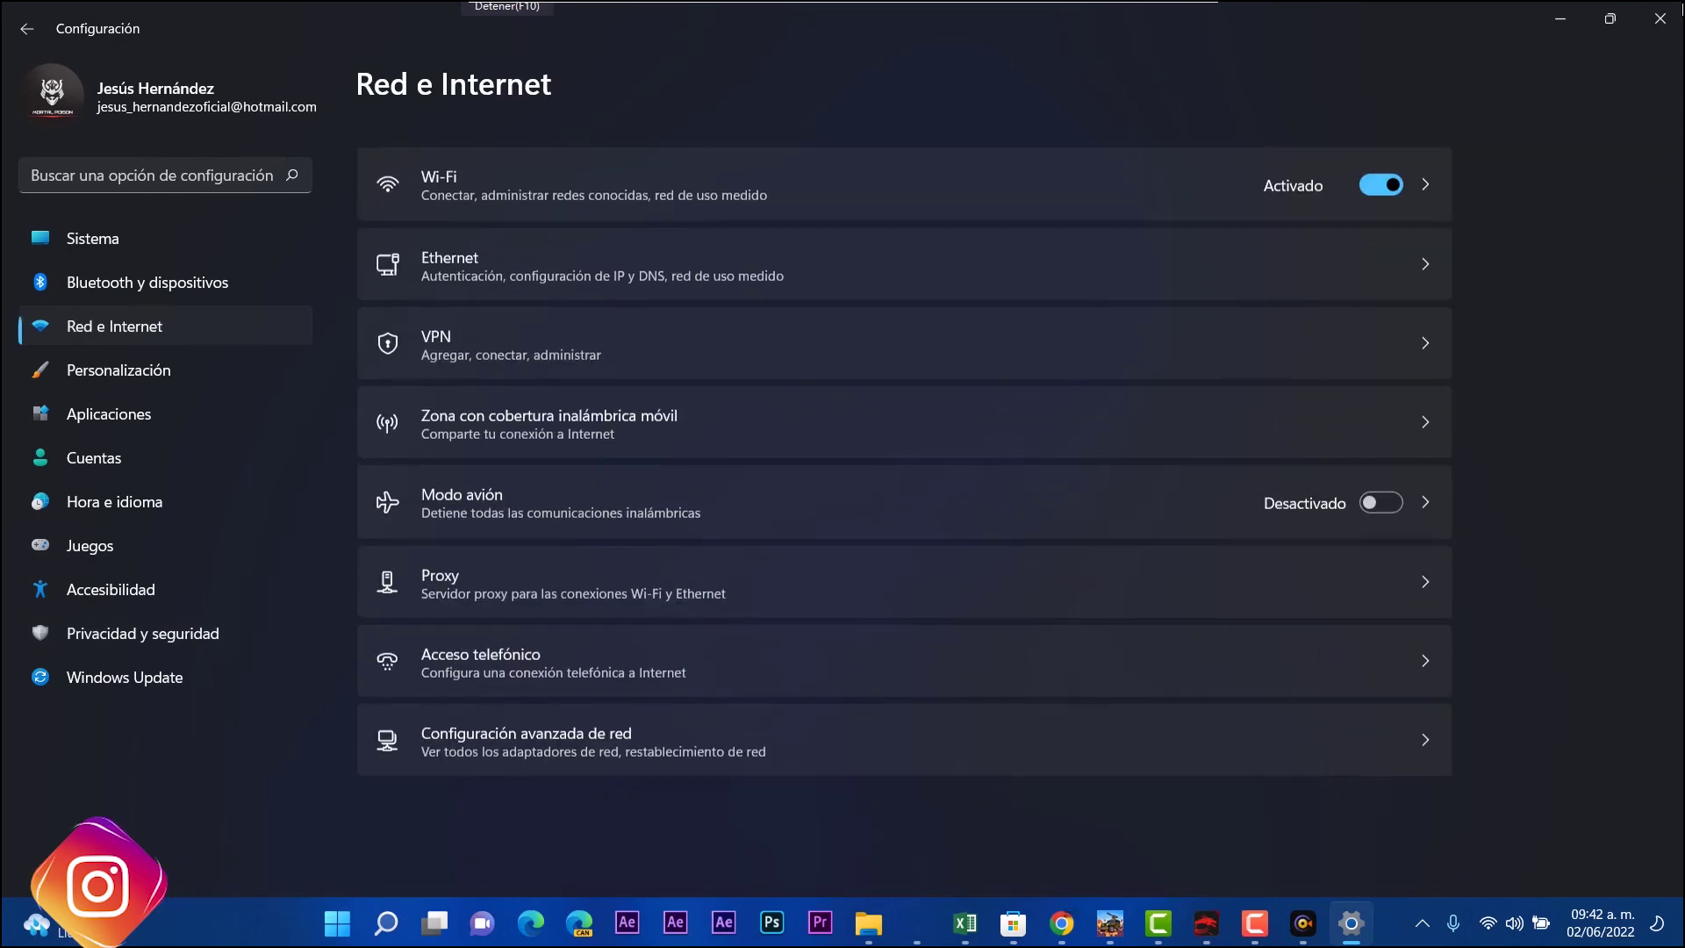
click(140, 282)
key(alt+F4)
- Return to the empty desktop and stop the screen recording
right_click(1138, 353)
click(1072, 327)
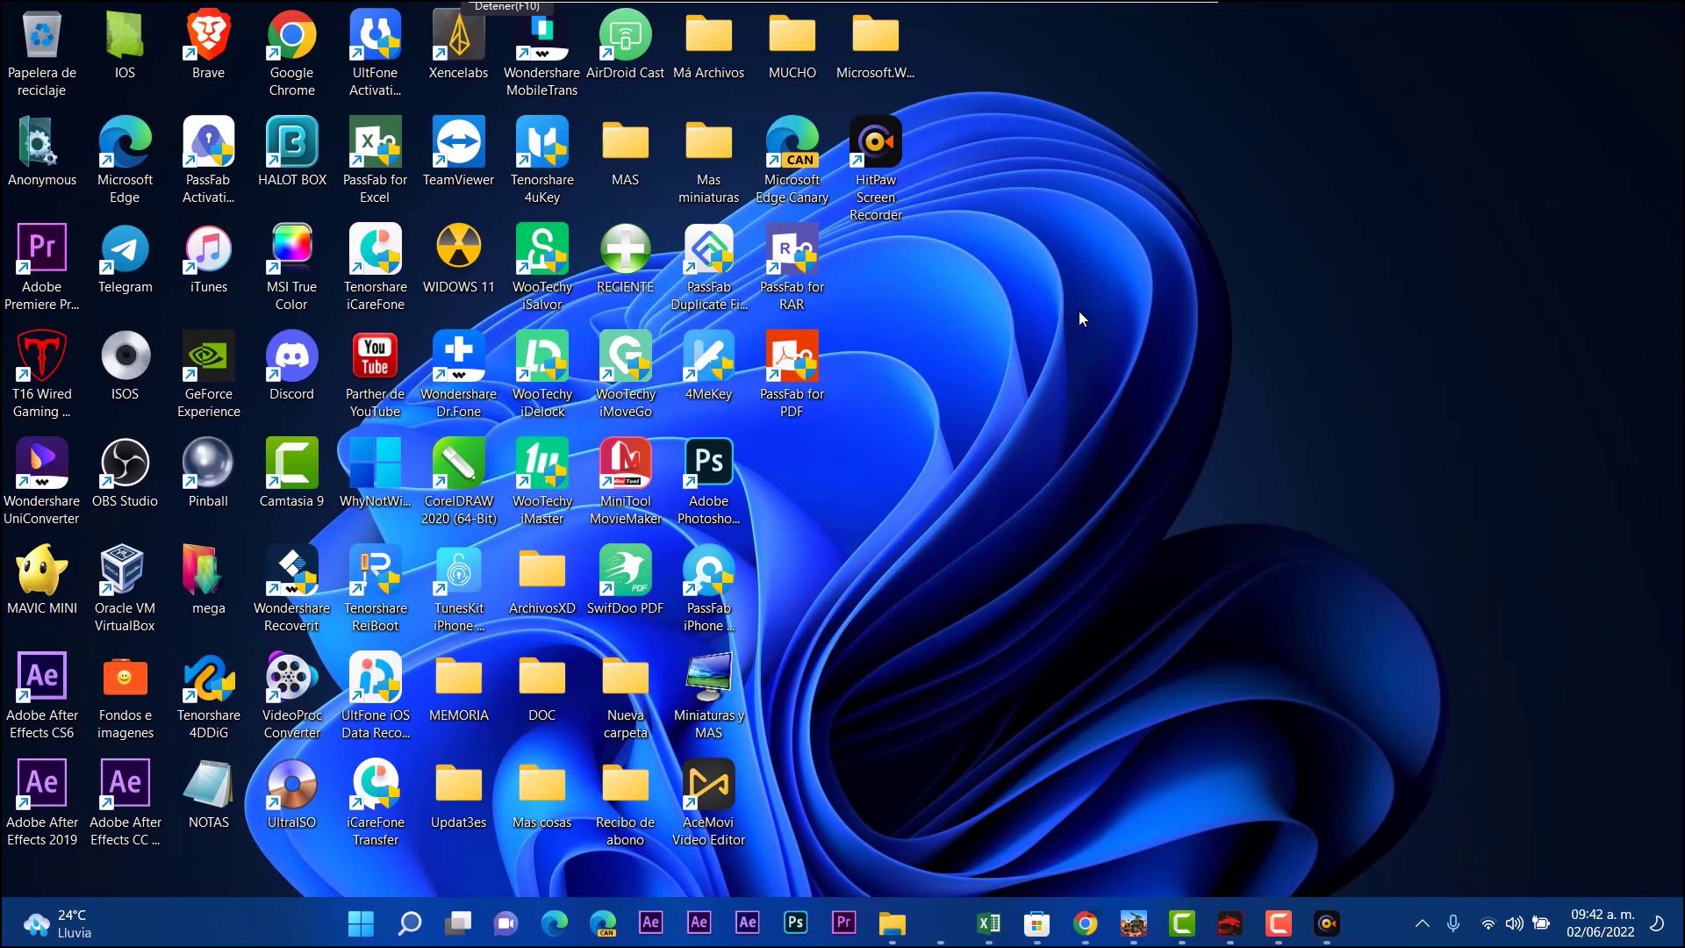
mouse_move(509, 7)
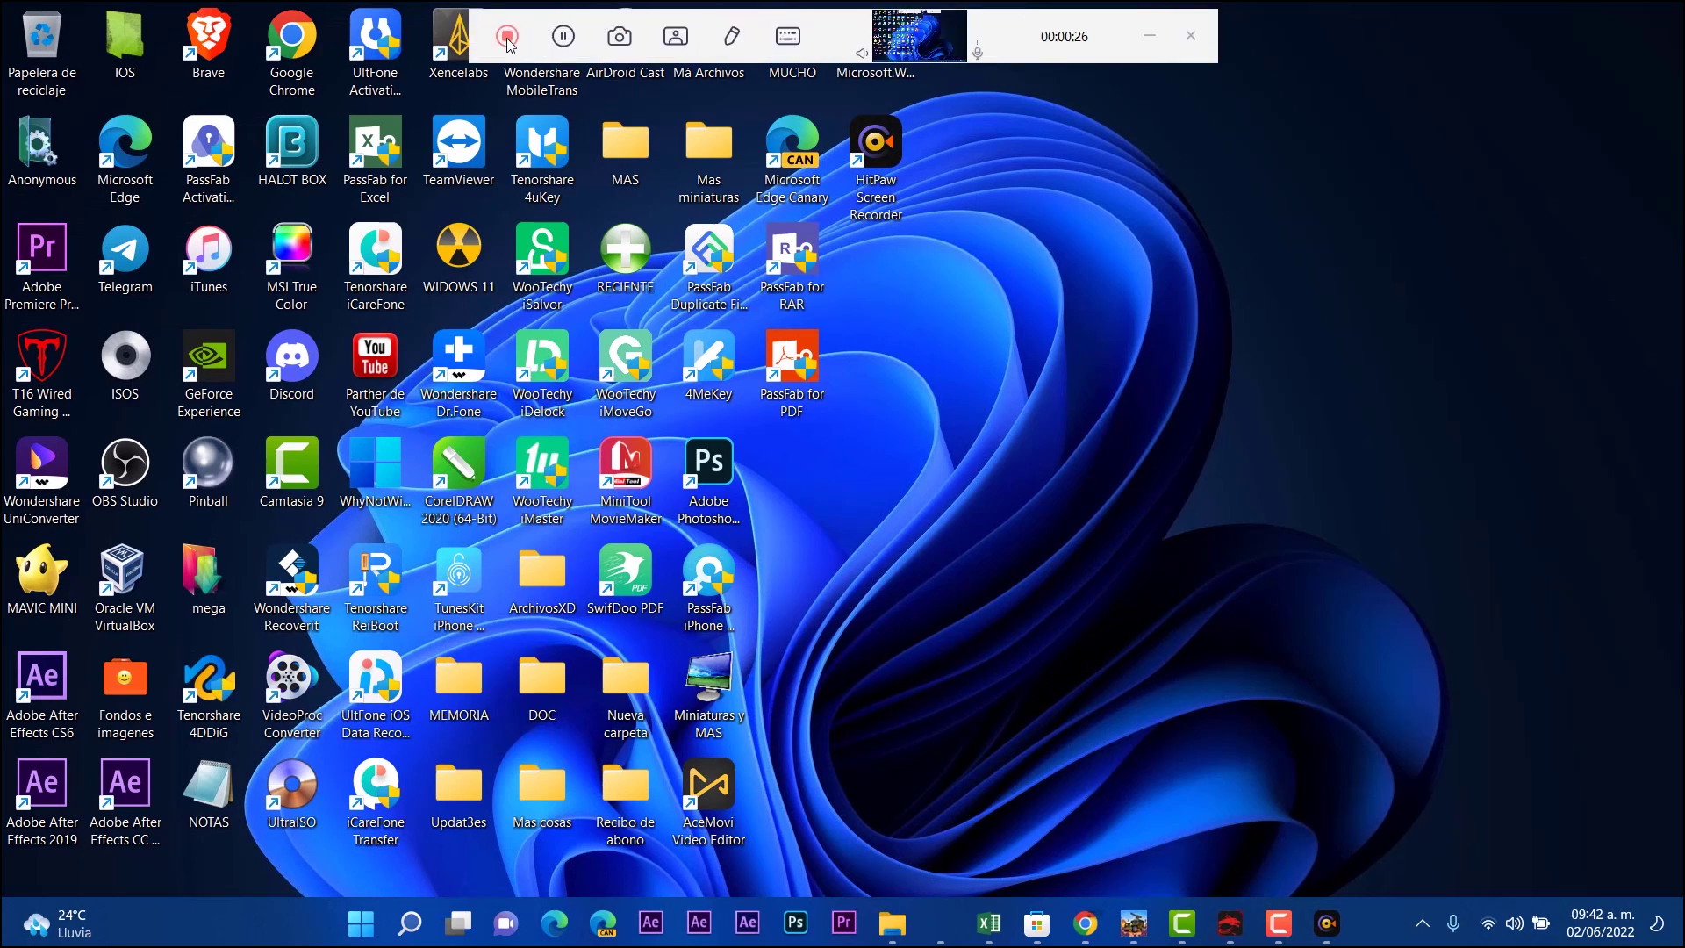
click(509, 44)
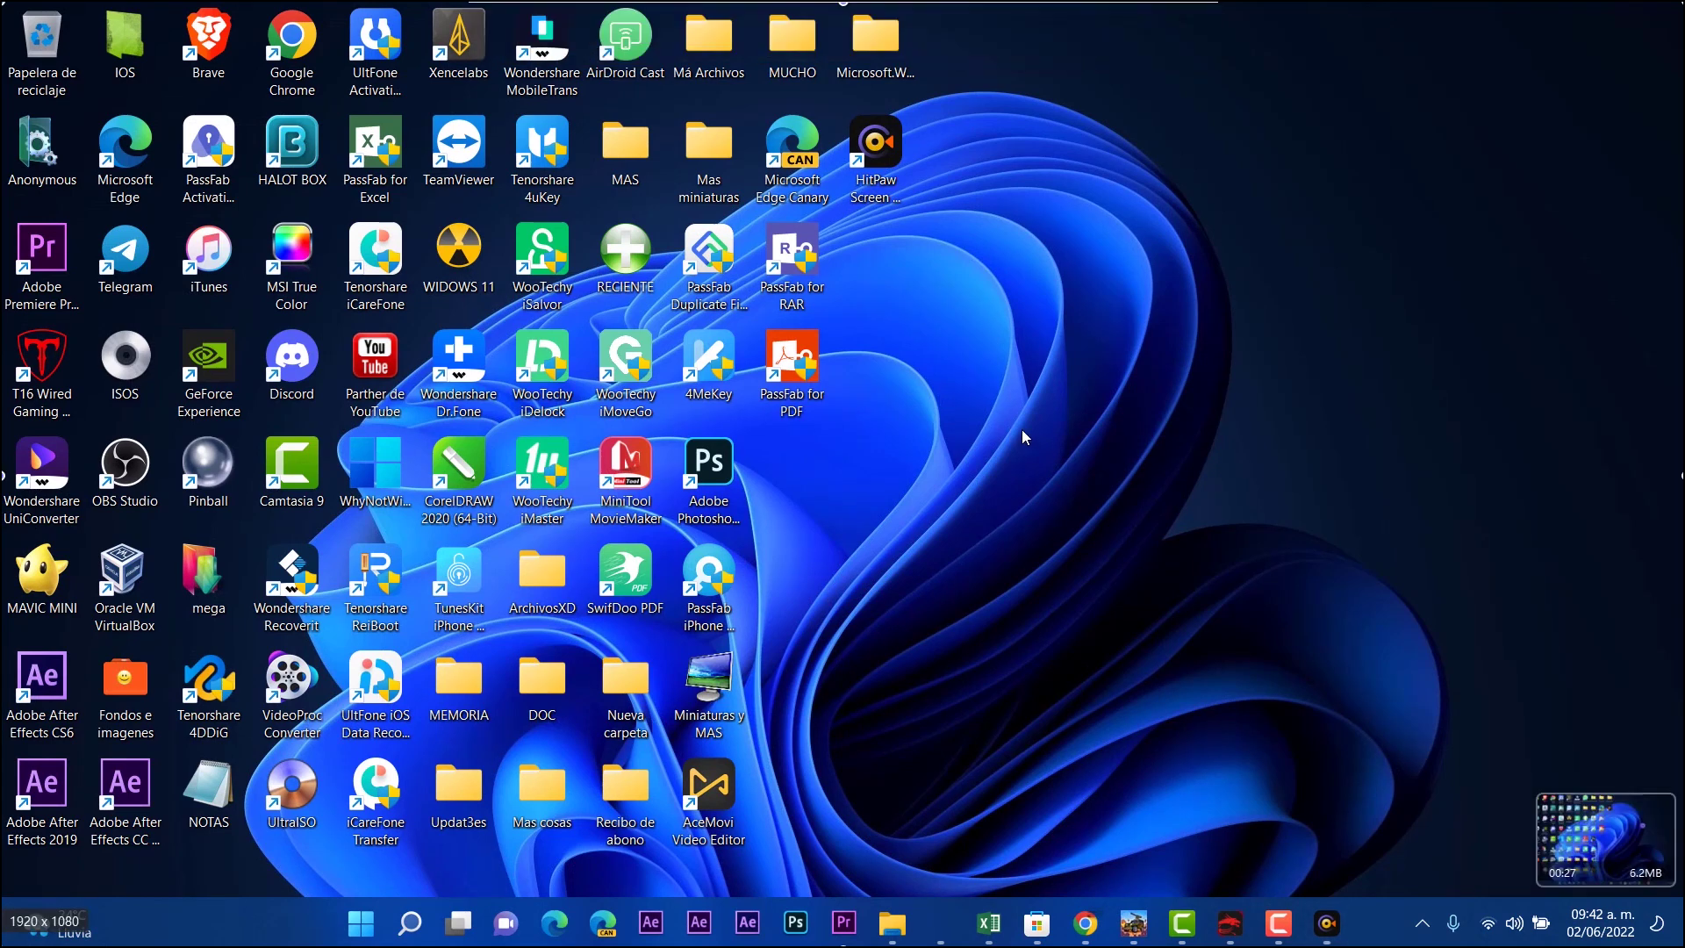
- Play back the finished recording 2022_06_02_094230, skip ahead to about 19 seconds, and close the player
mouse_move(1609, 869)
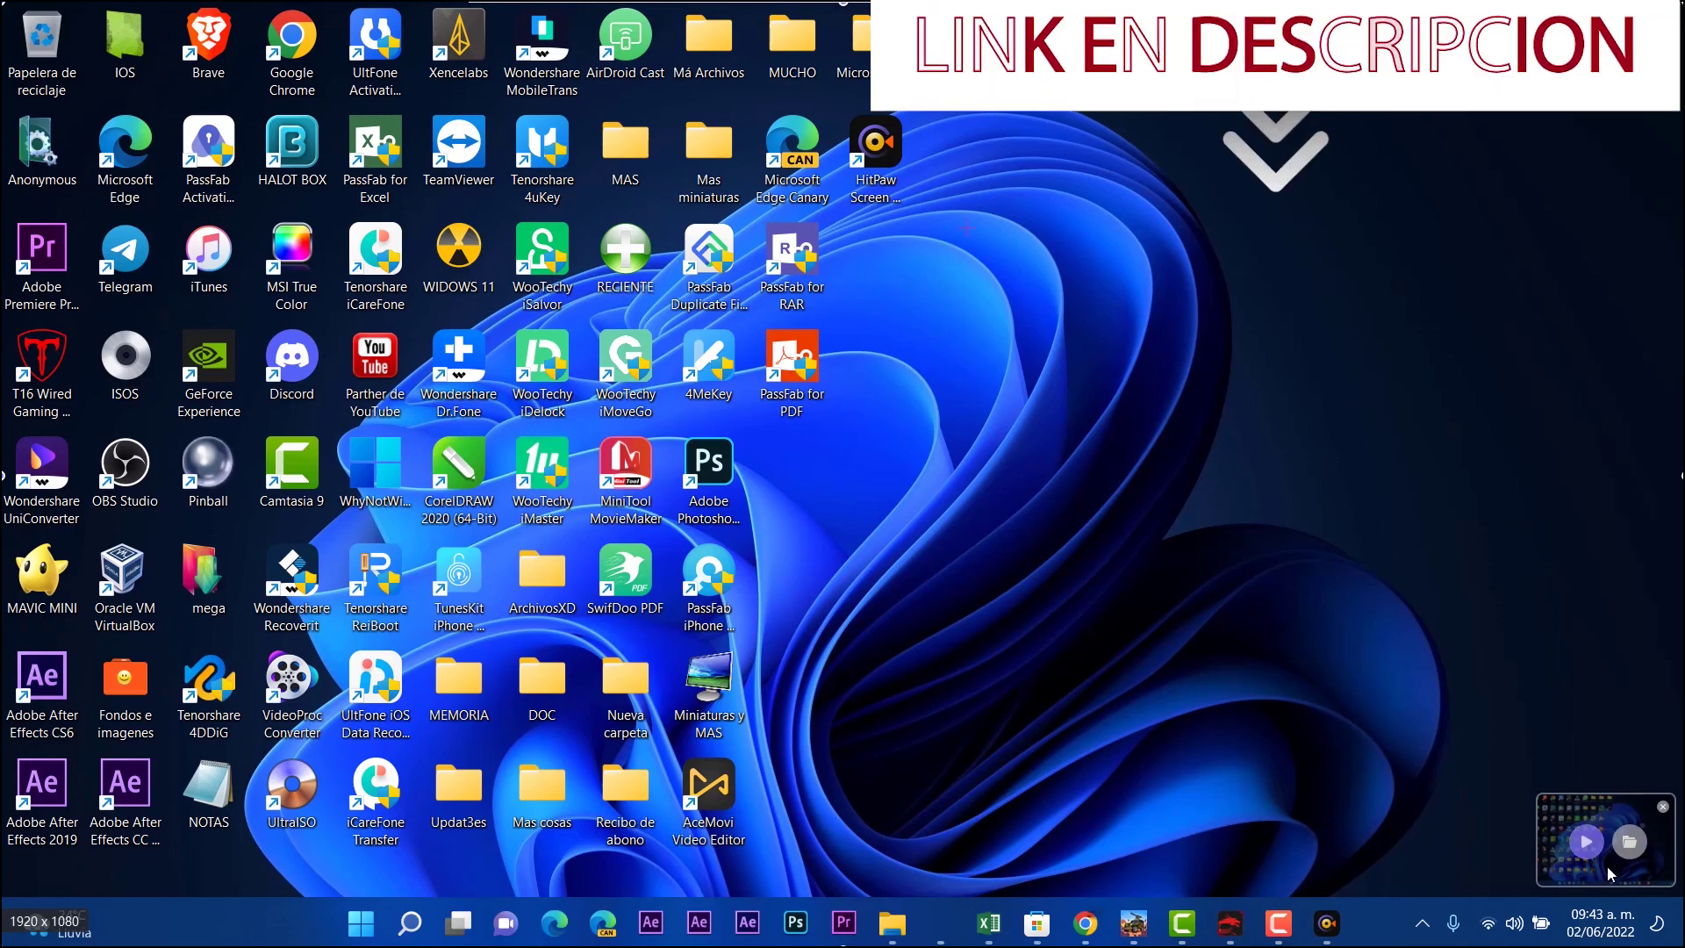
click(1632, 846)
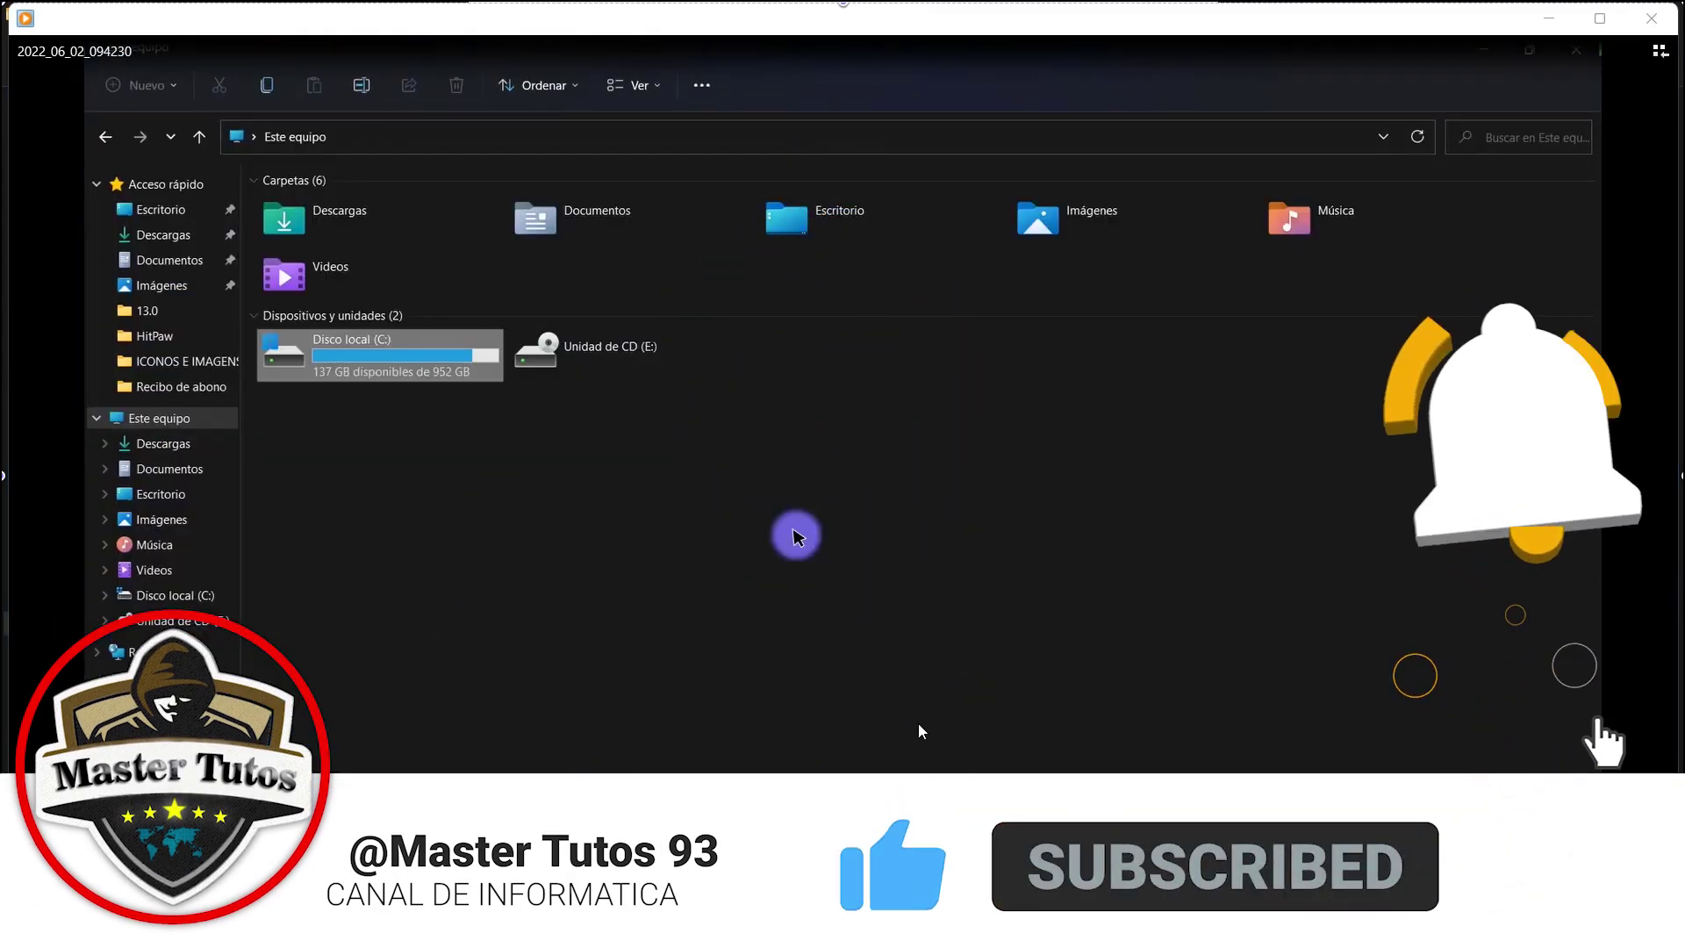
mouse_move(750, 682)
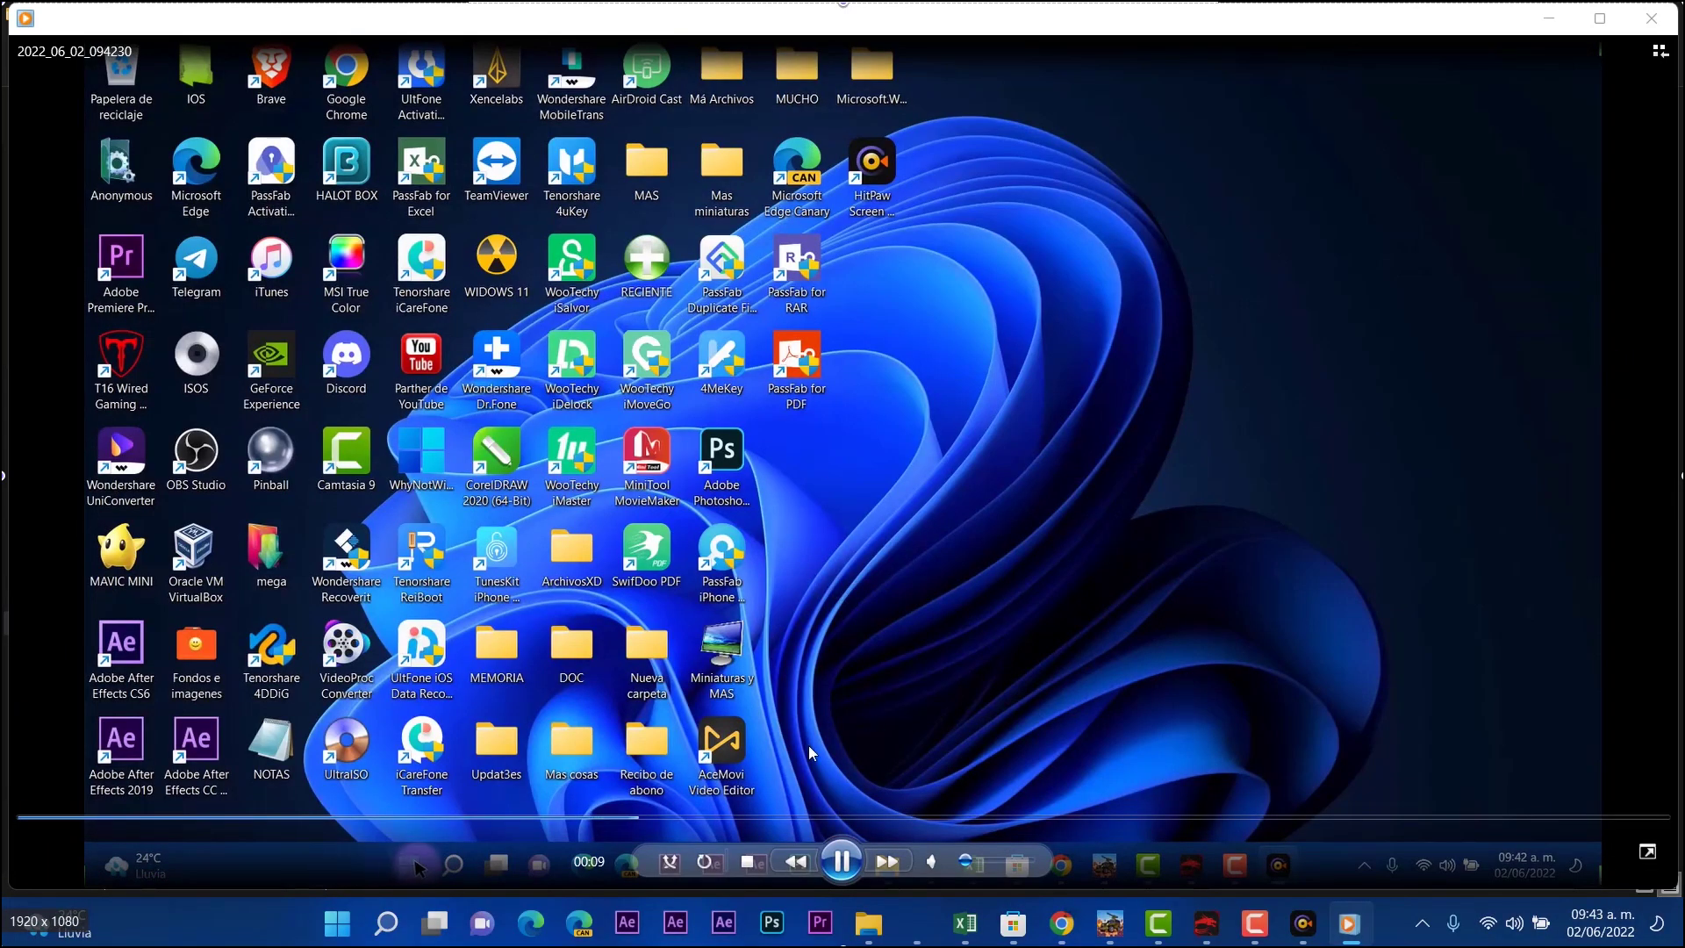
click(1155, 818)
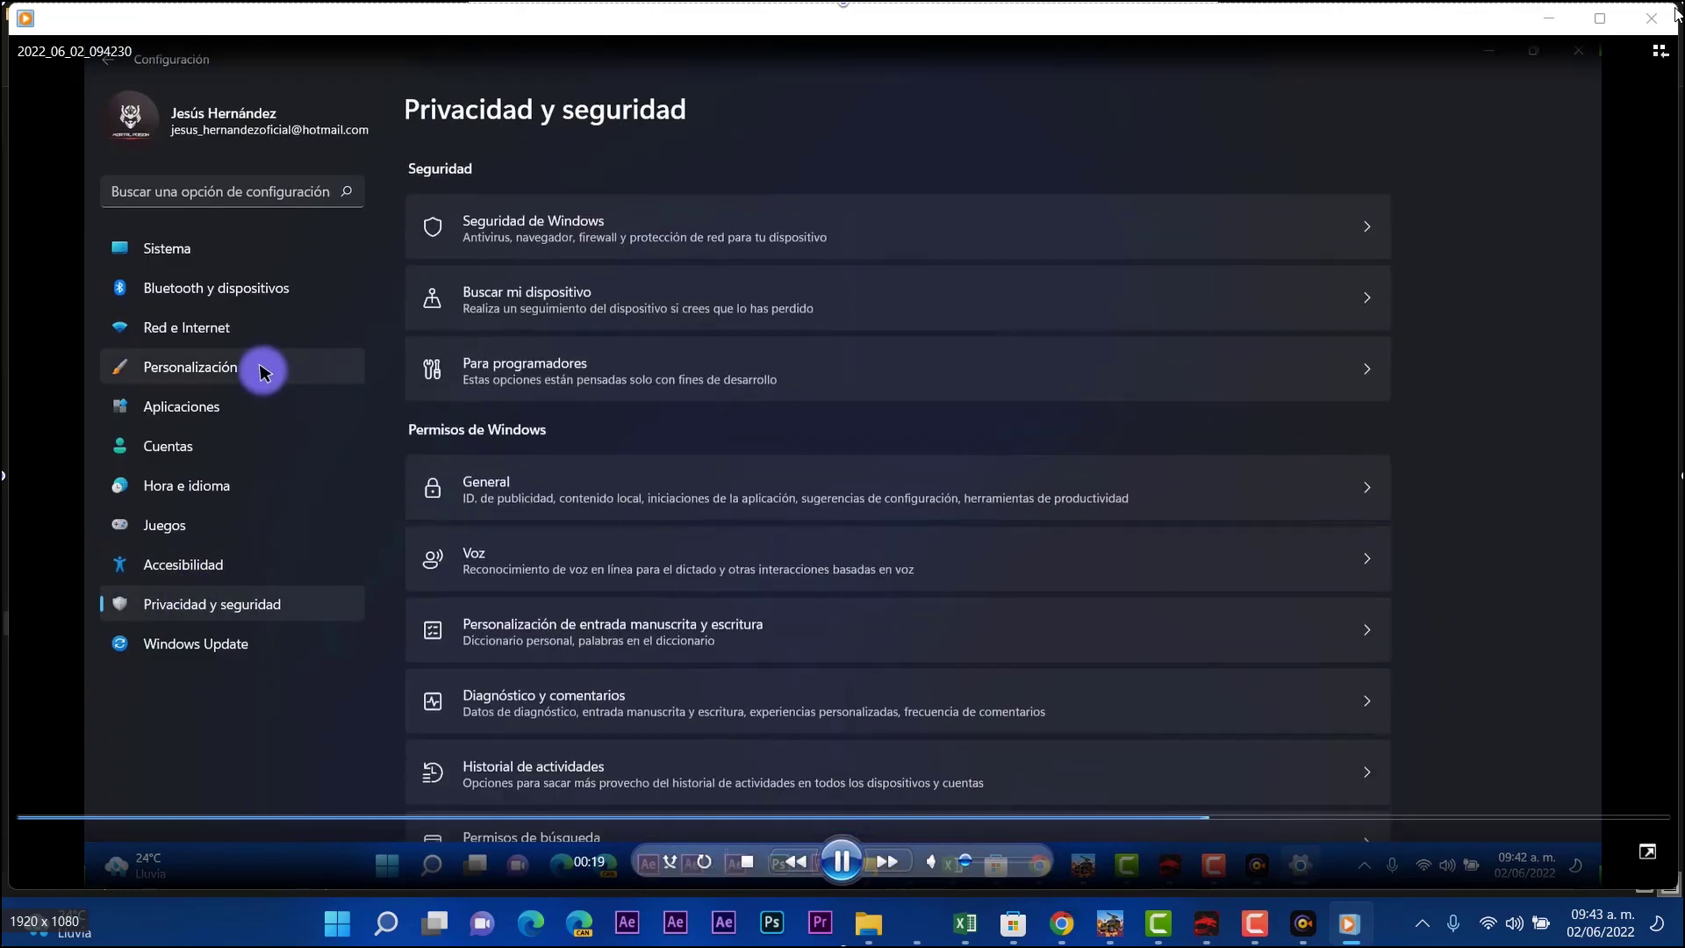
click(1654, 18)
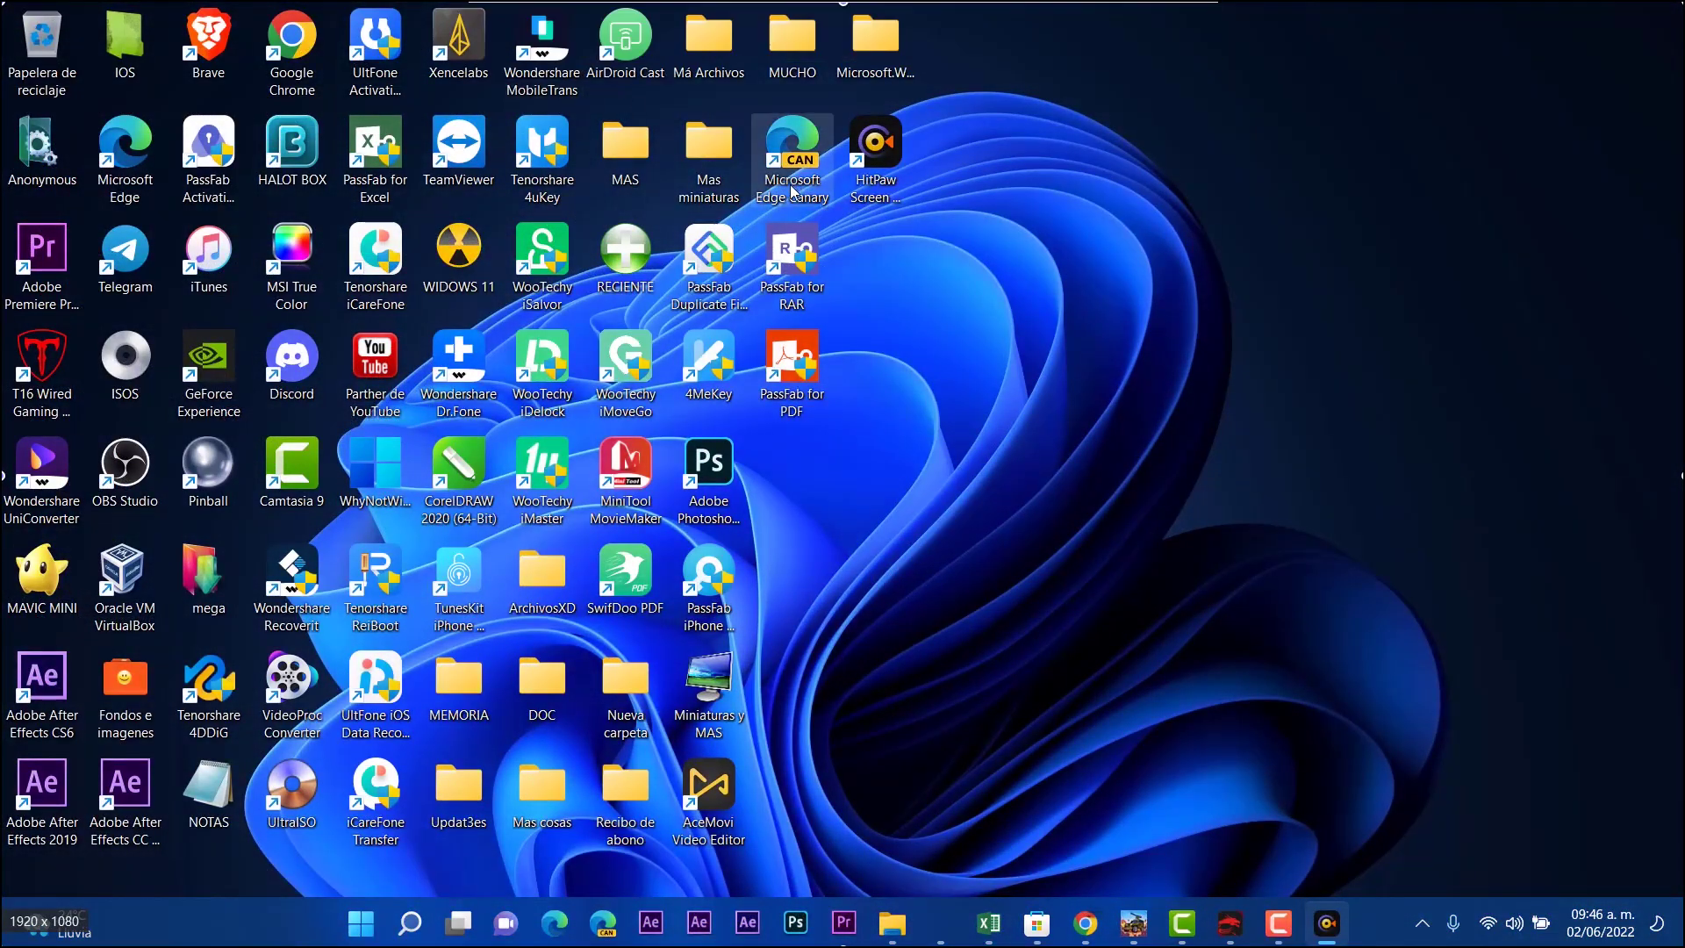
- Try the picture-in-picture layout with the HD Webcam full-frame and the screen as an inset, and close the studio window
mouse_move(544, 20)
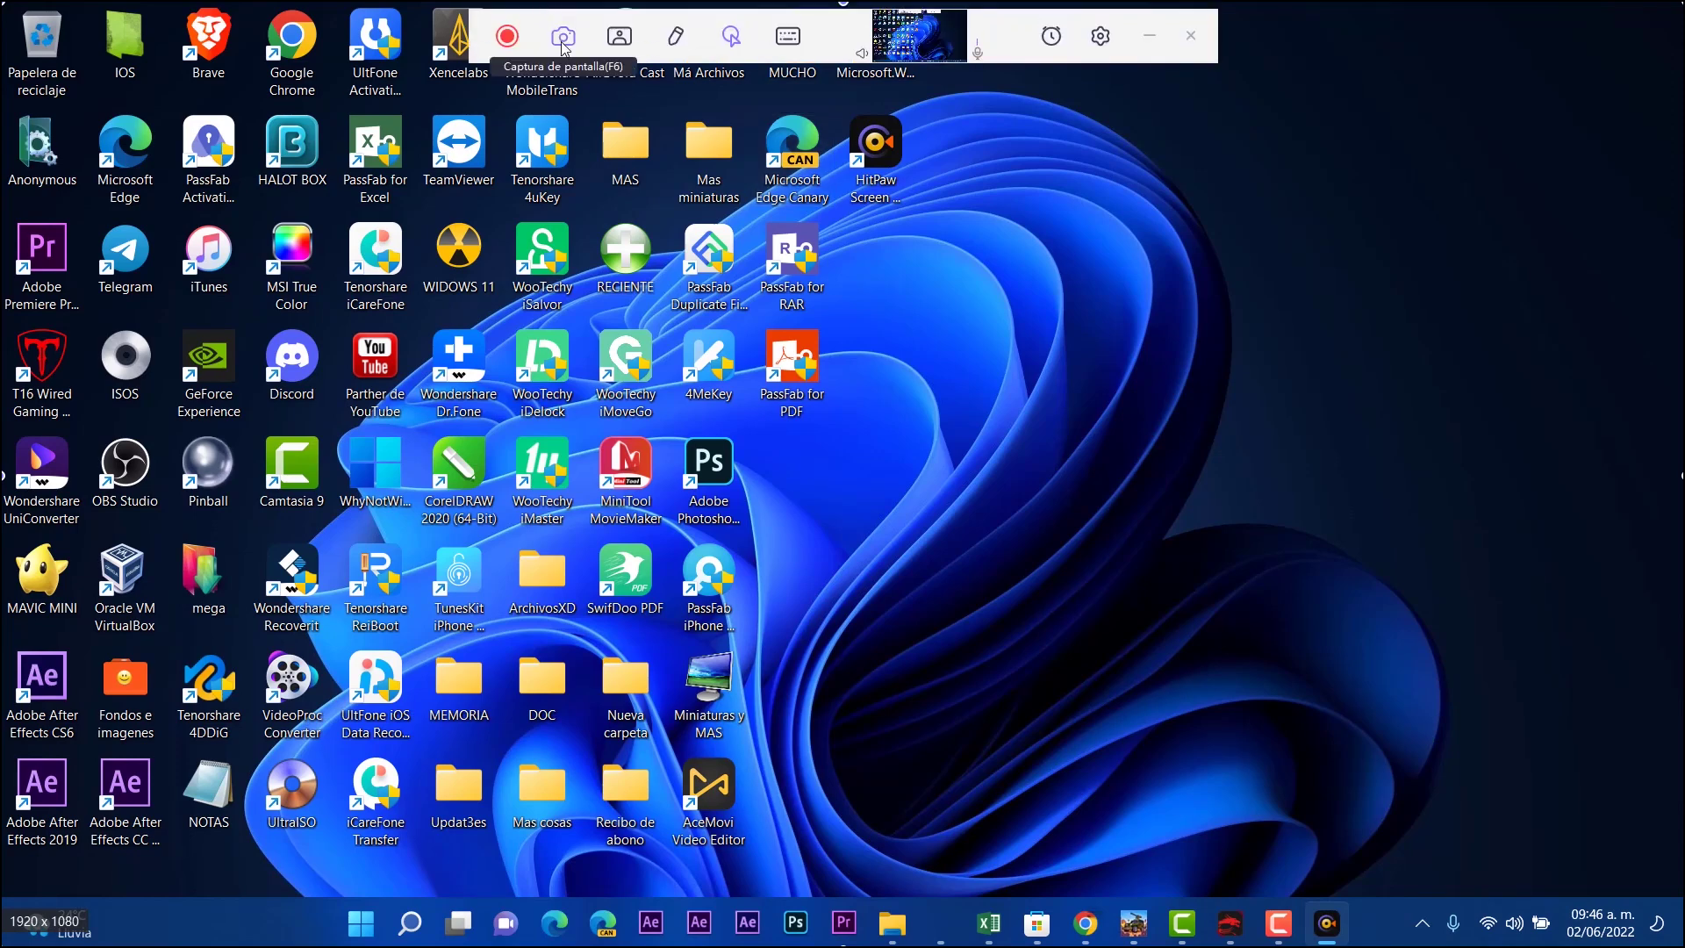
click(623, 40)
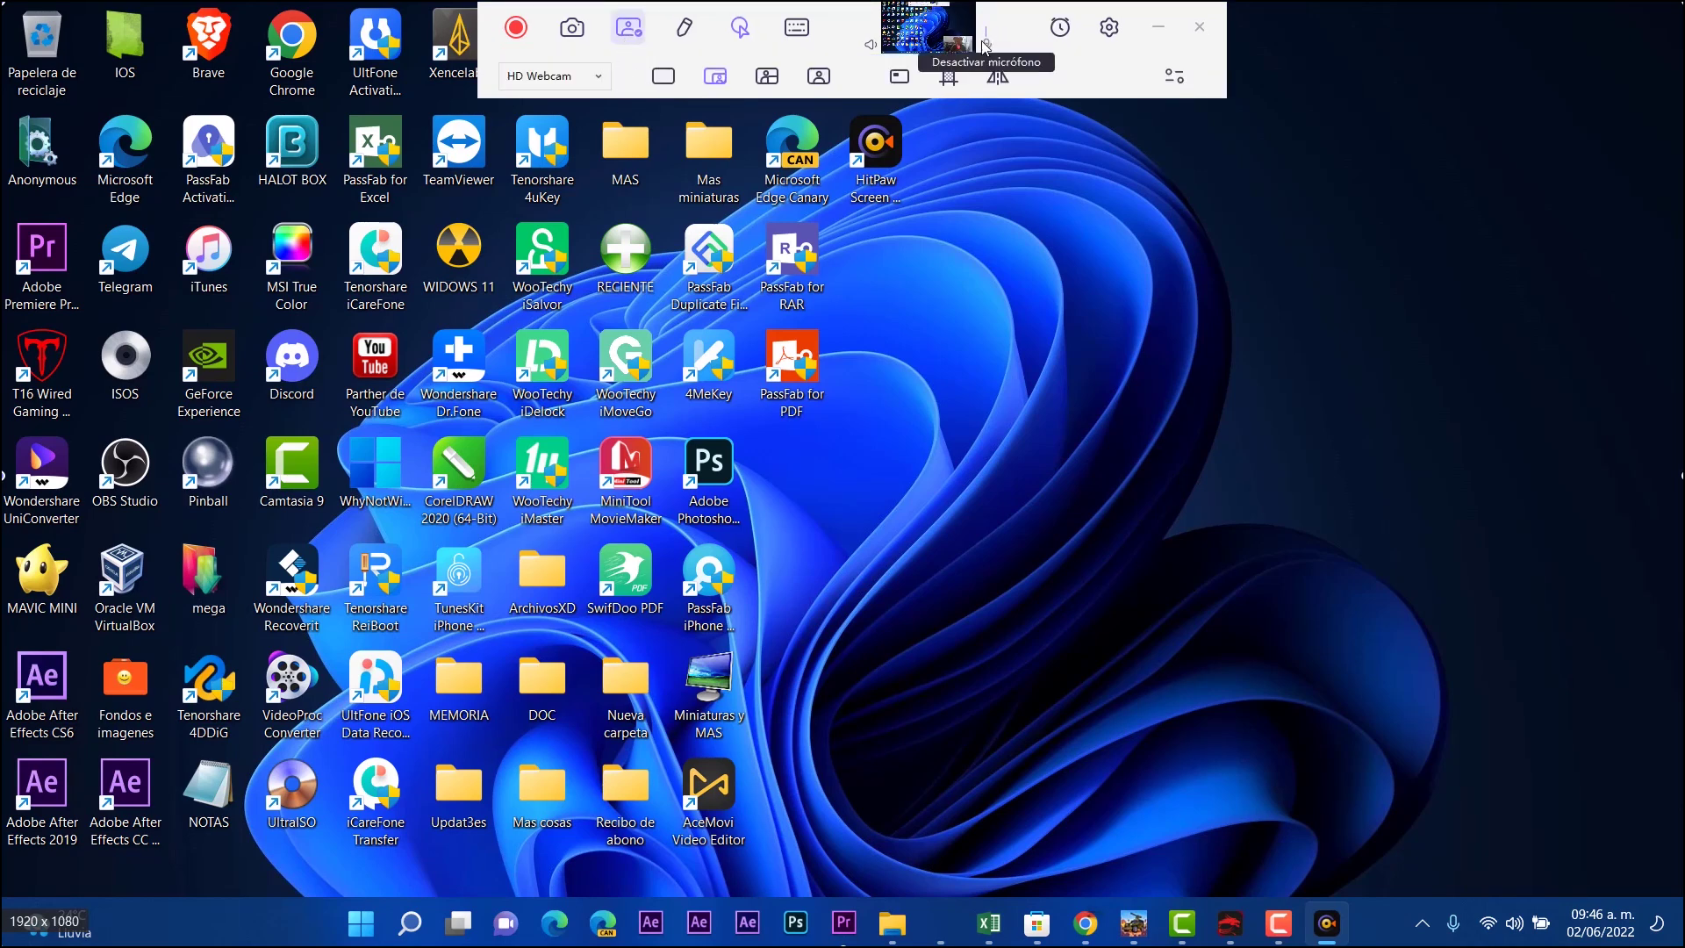
click(767, 88)
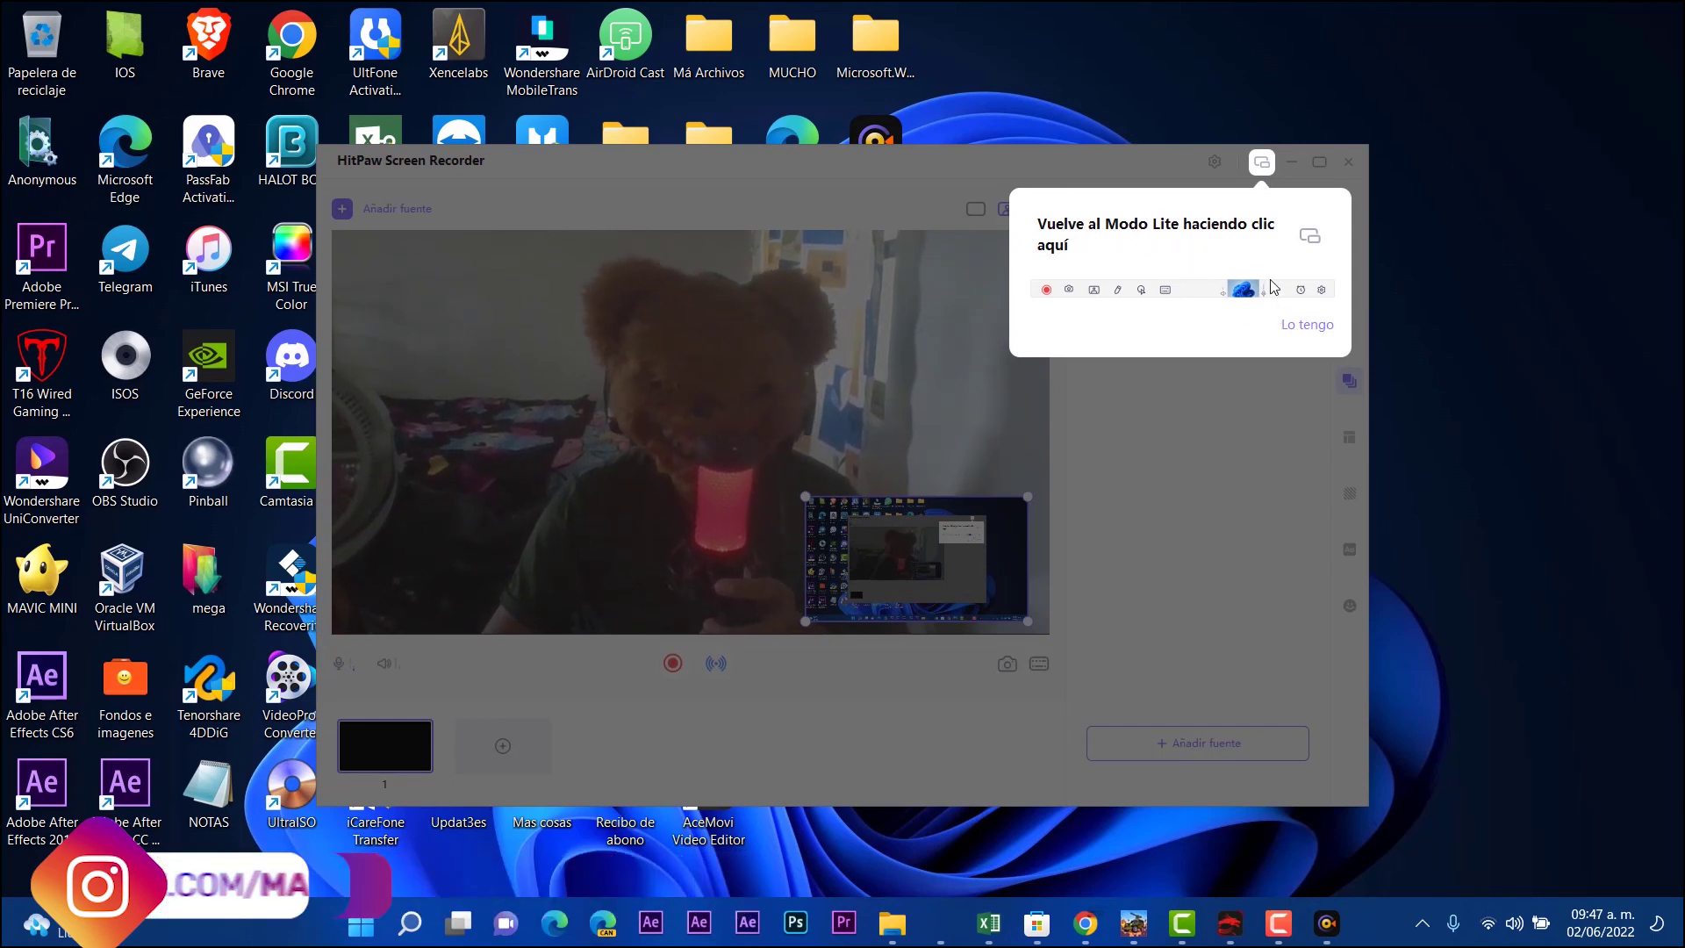
click(1313, 325)
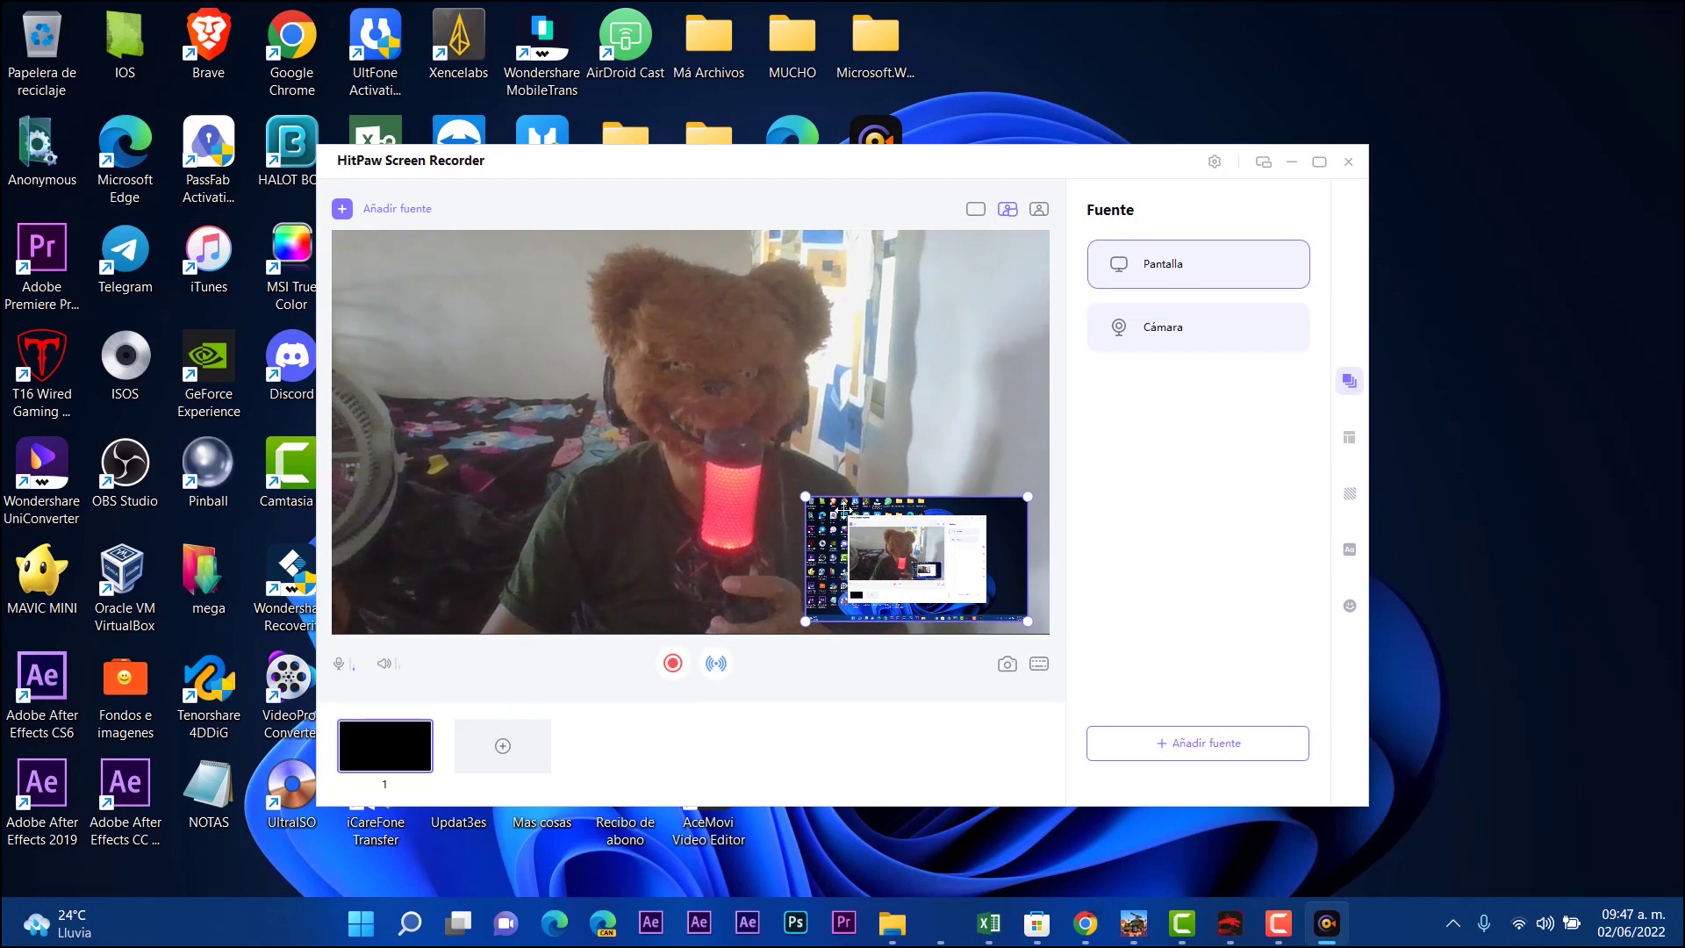
click(1348, 164)
click(966, 527)
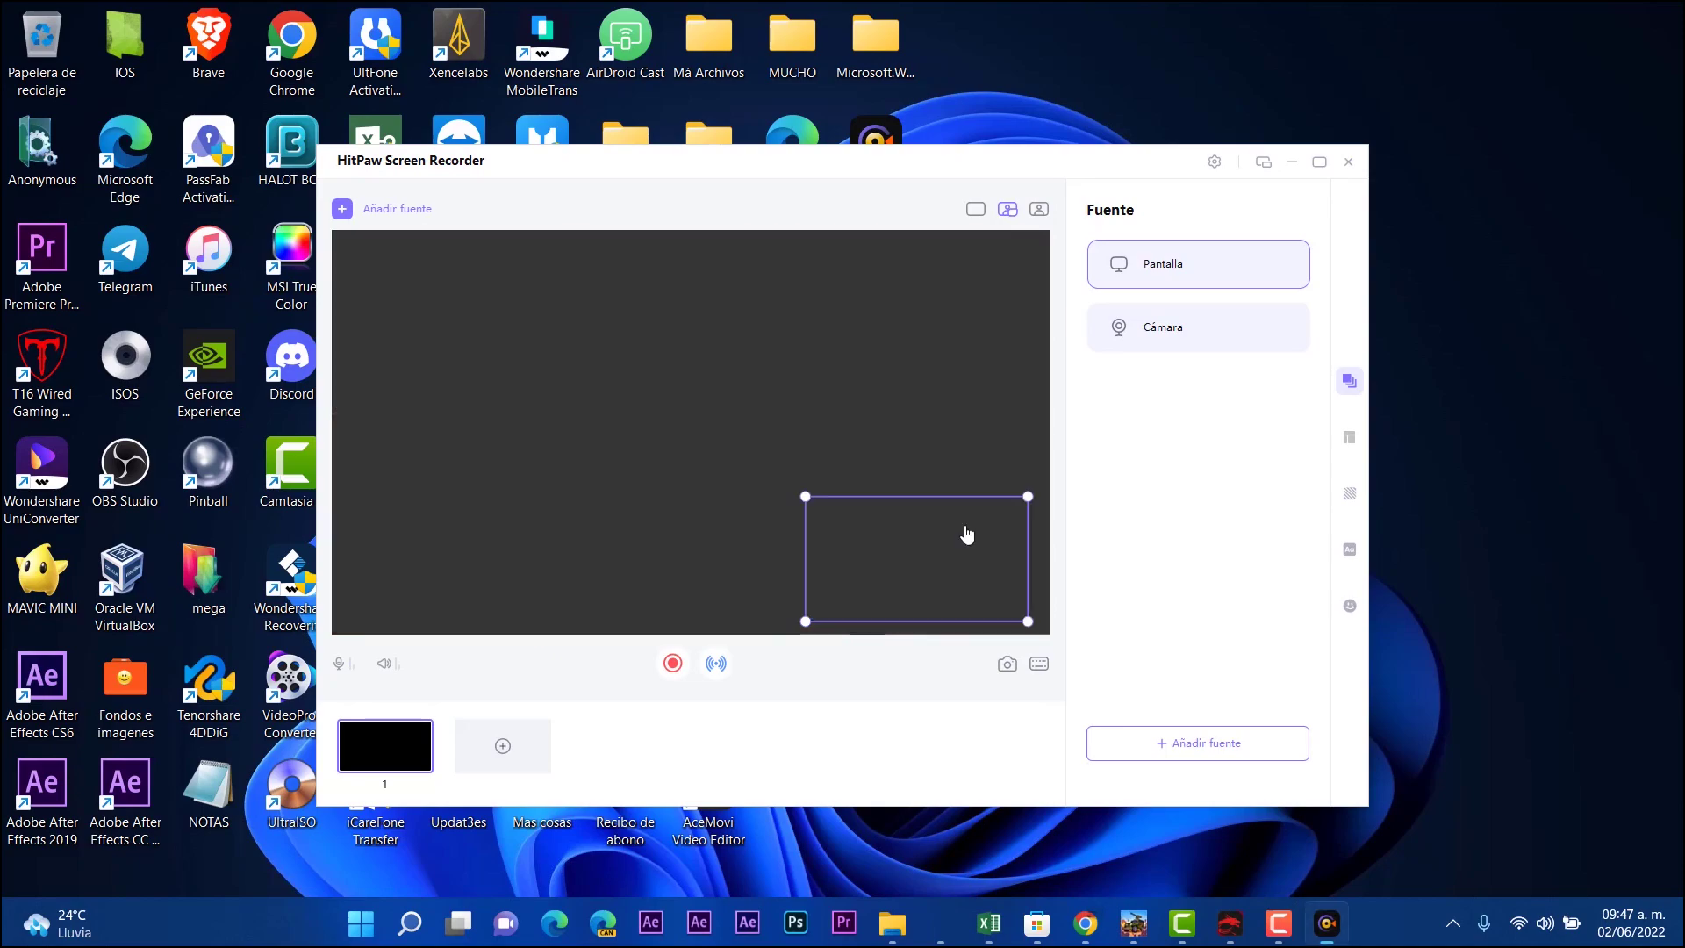
- Place a 120 x 120 capture area over the PassFab for Excel and TeamViewer icons and take a screenshot of it
click(809, 353)
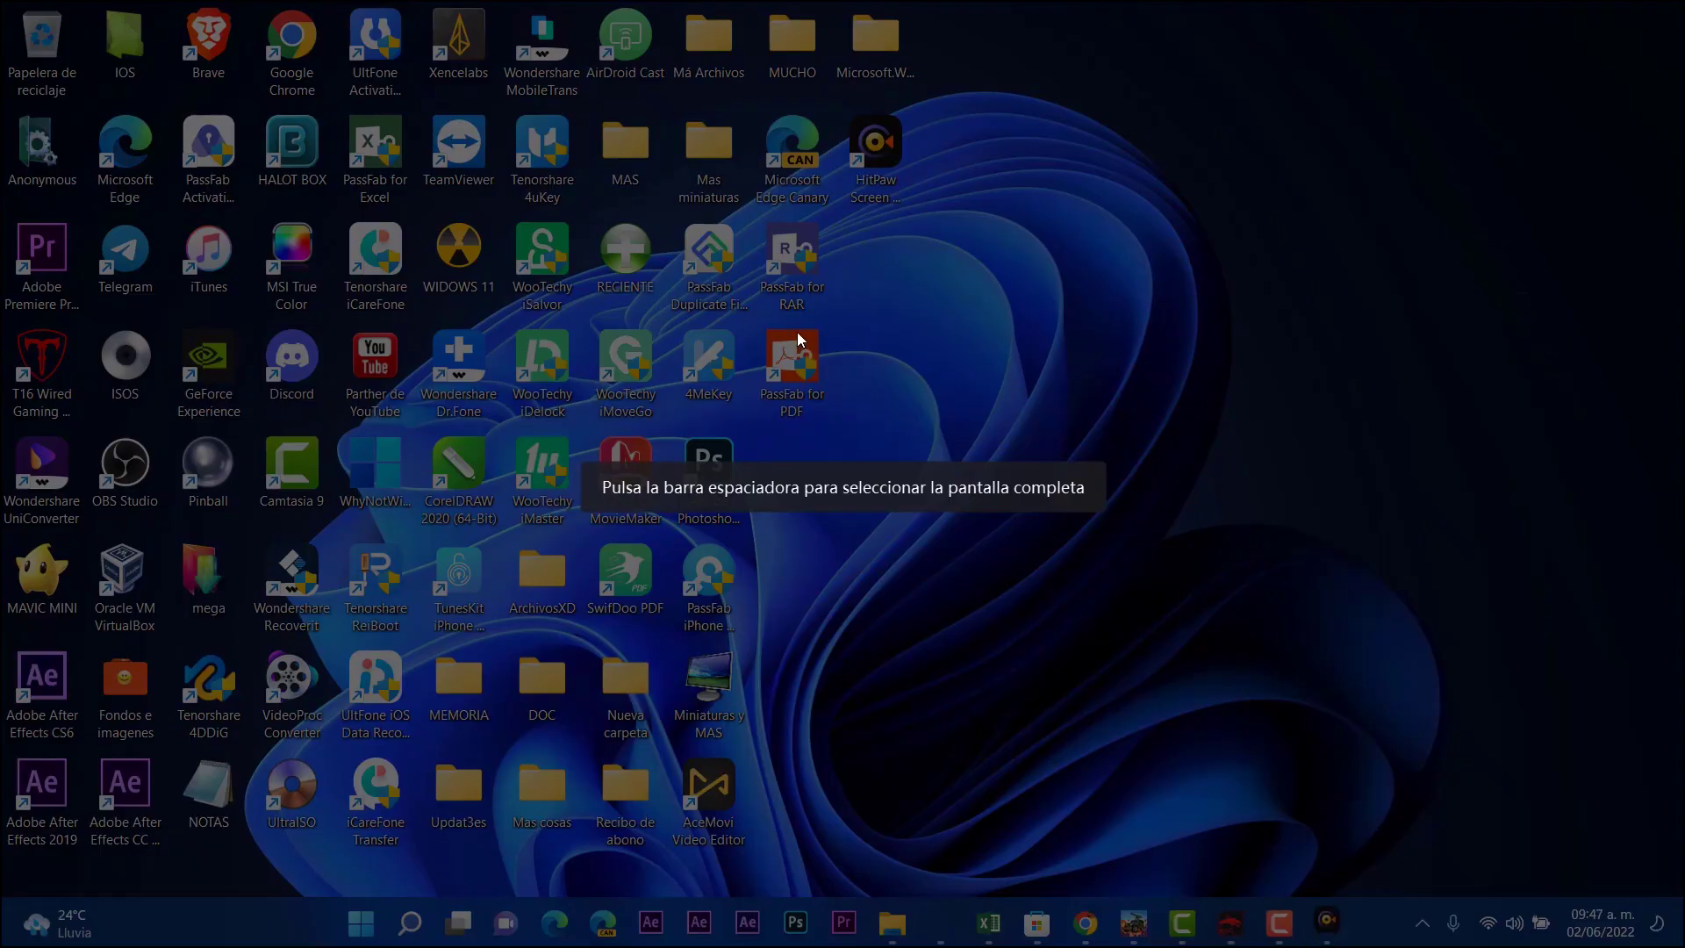
key(space)
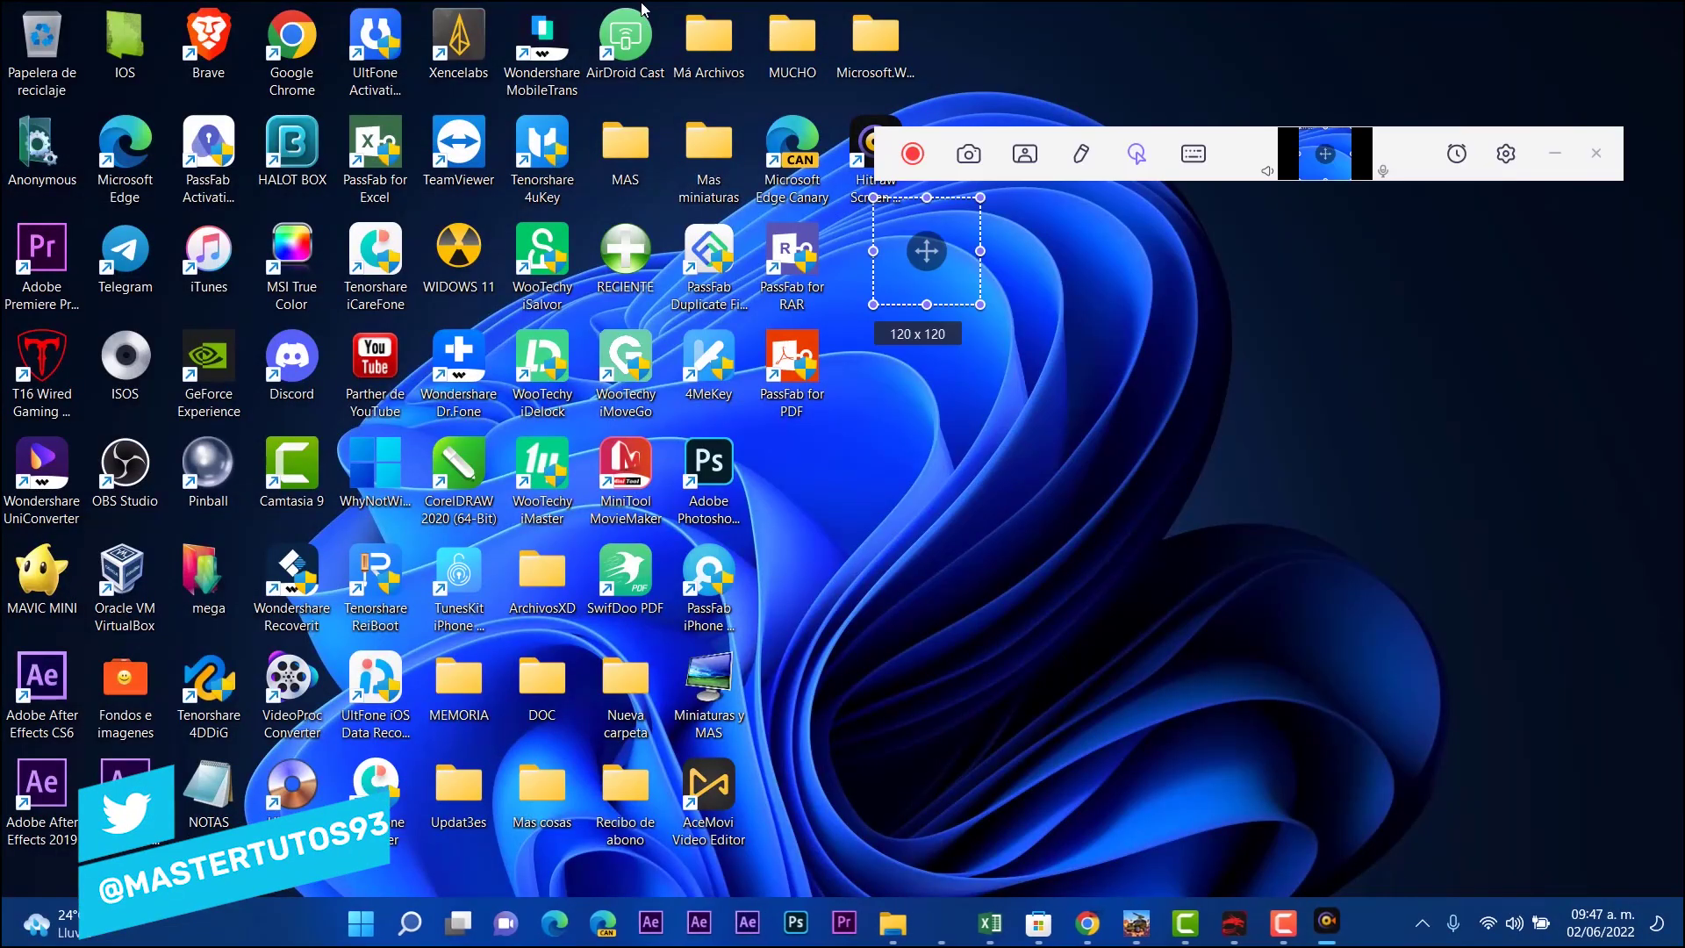
drag(926, 251, 418, 155)
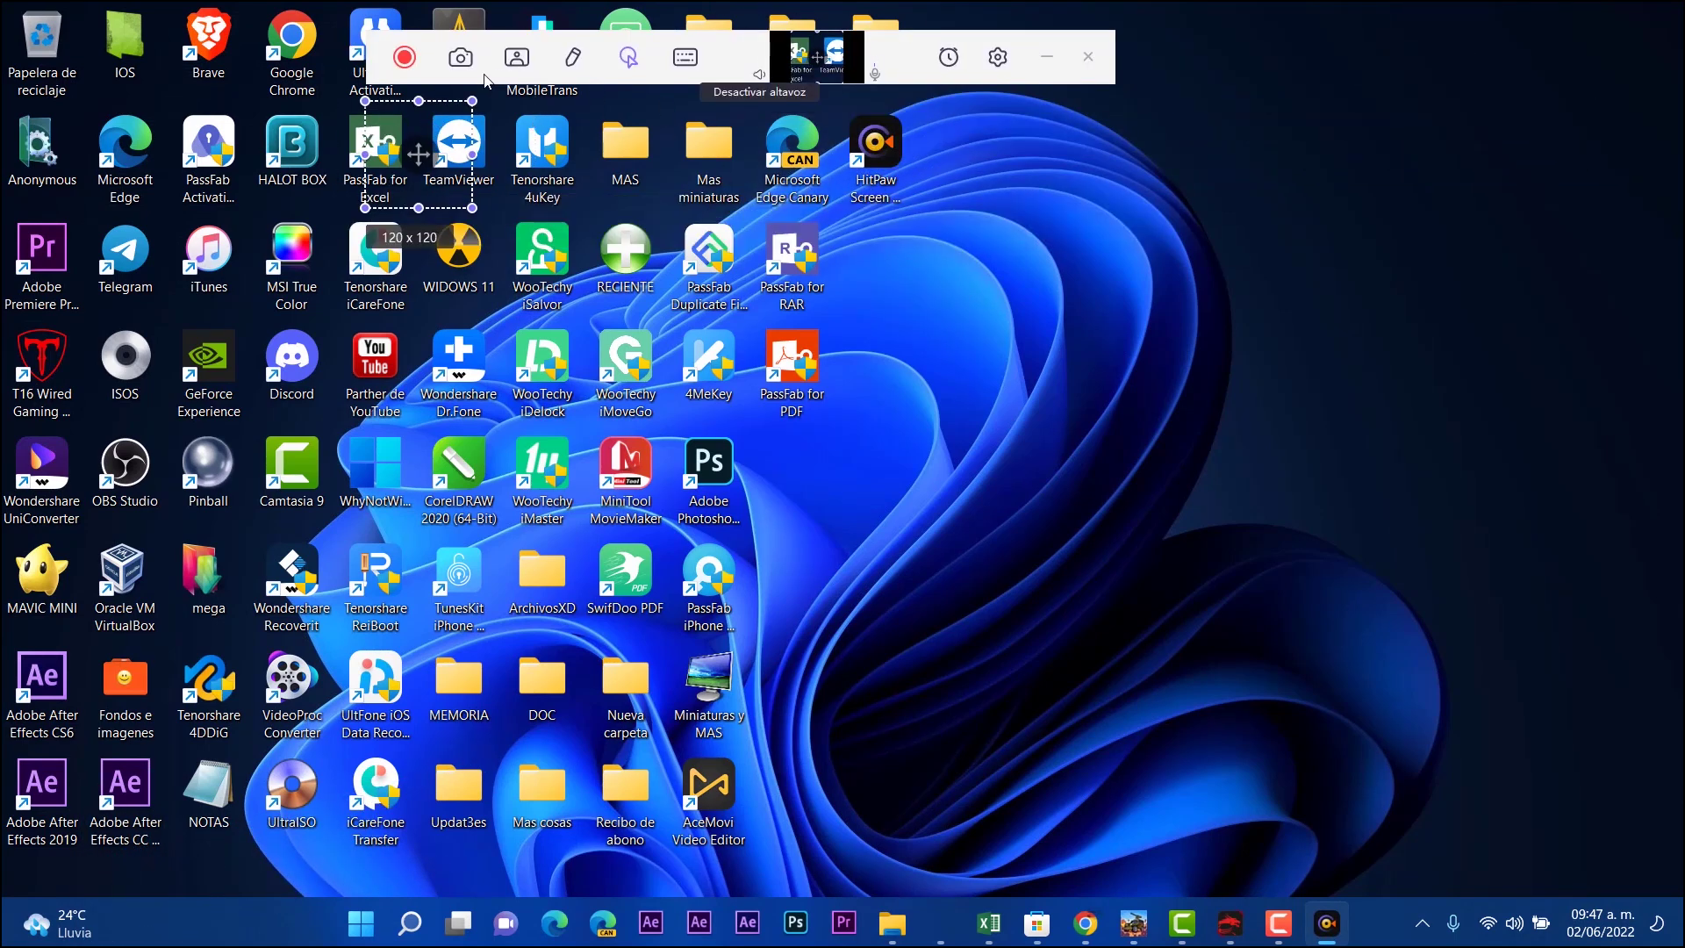
click(461, 57)
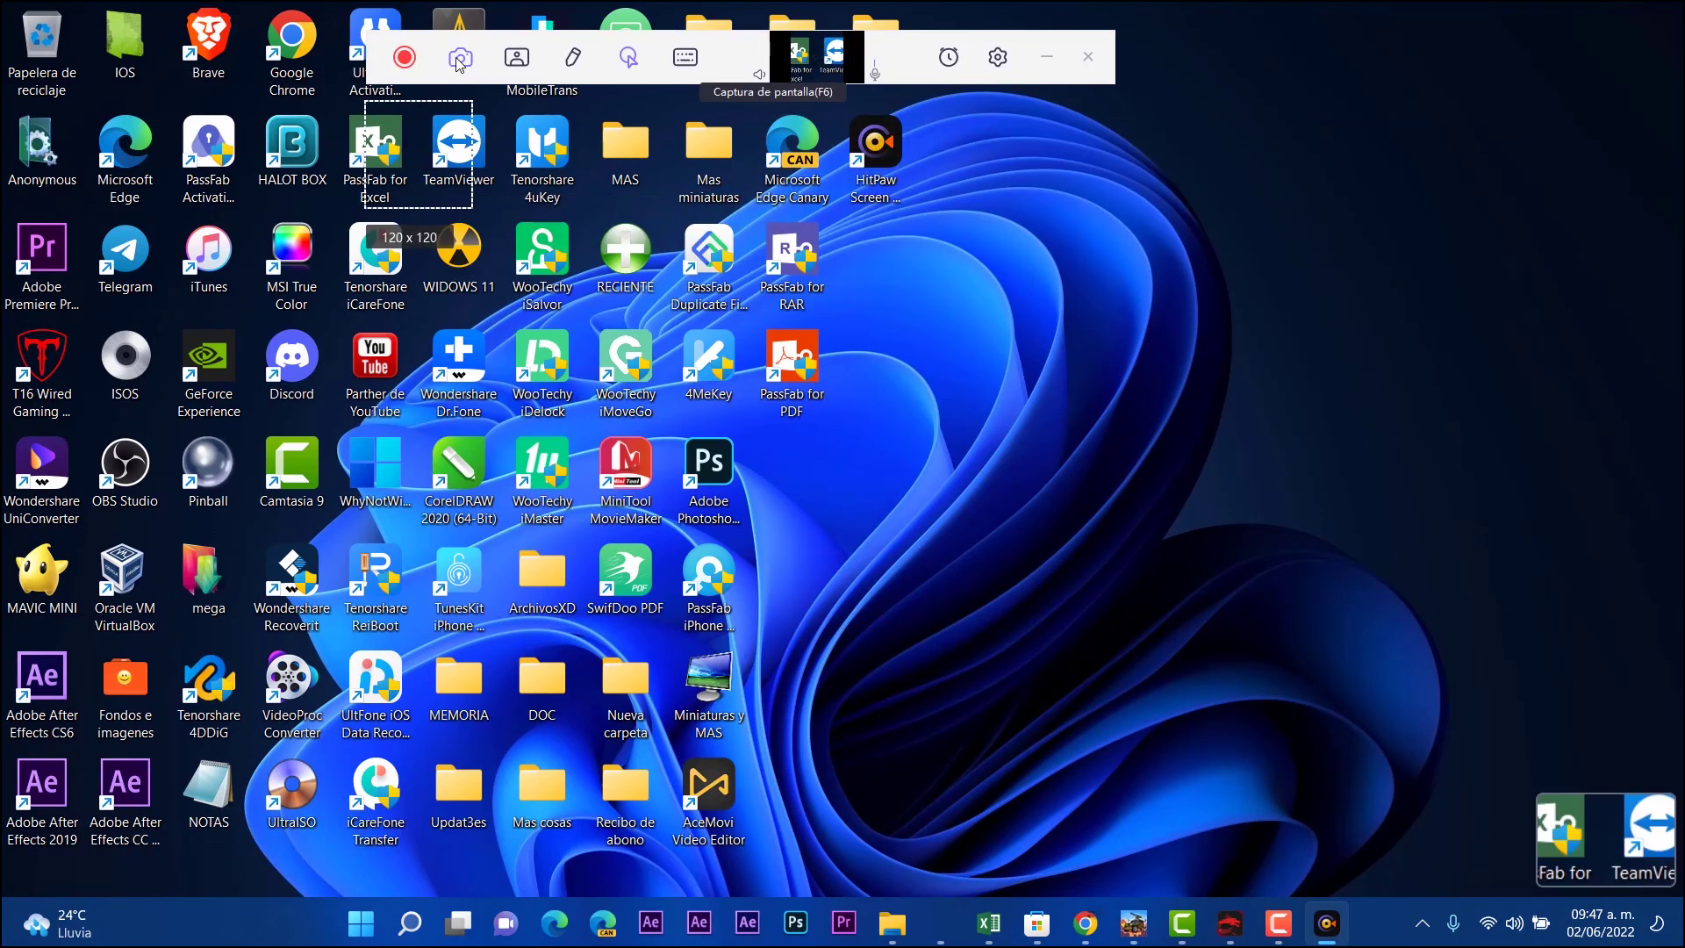
- Turn on picture-in-picture with the HD Webcam as an inset over the screen capture, dismissing the introductory tip
click(517, 57)
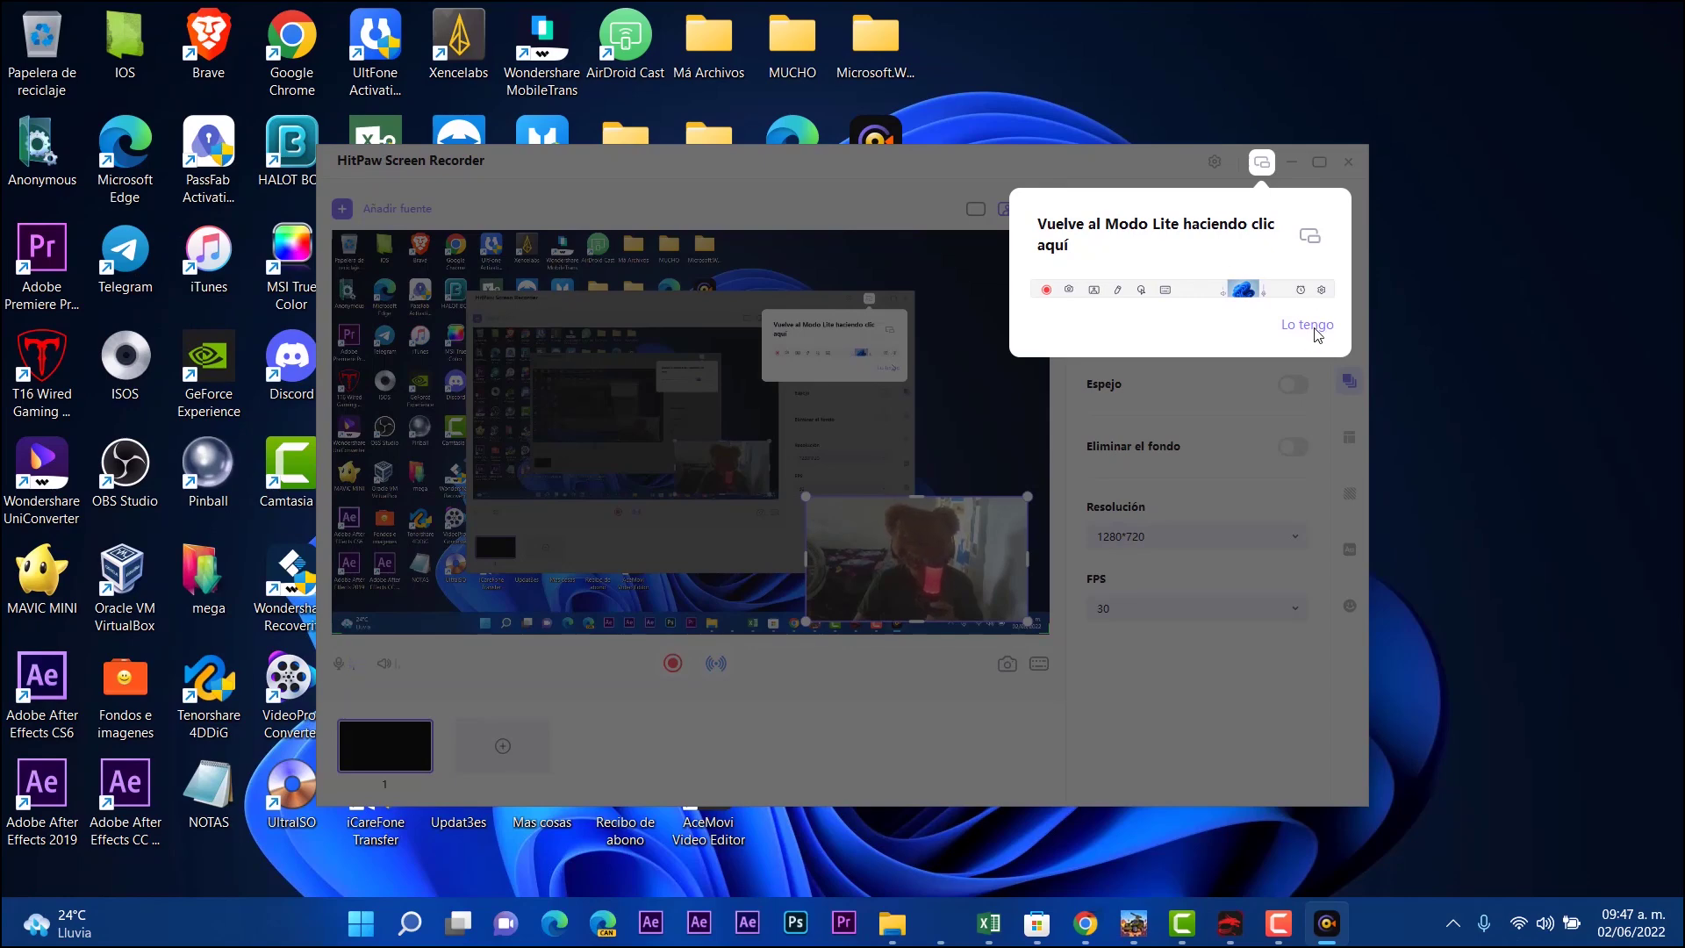
click(1308, 325)
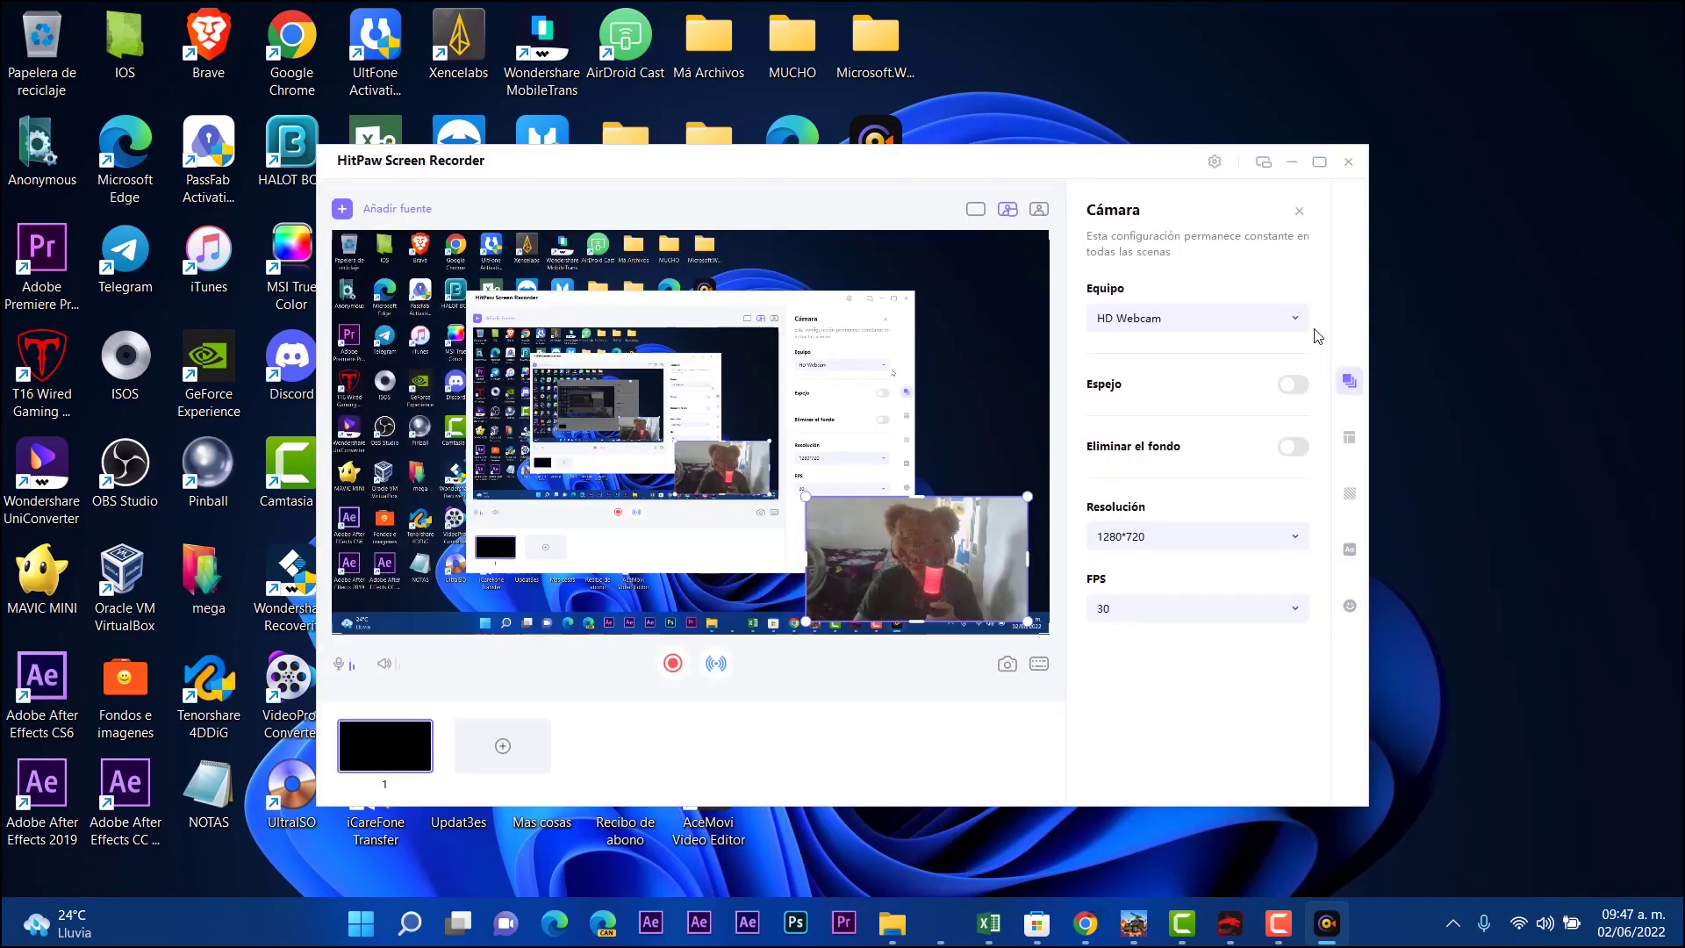
- Move the webcam inset to the upper-right corner of the preview and add a second, empty scene
drag(929, 559, 949, 295)
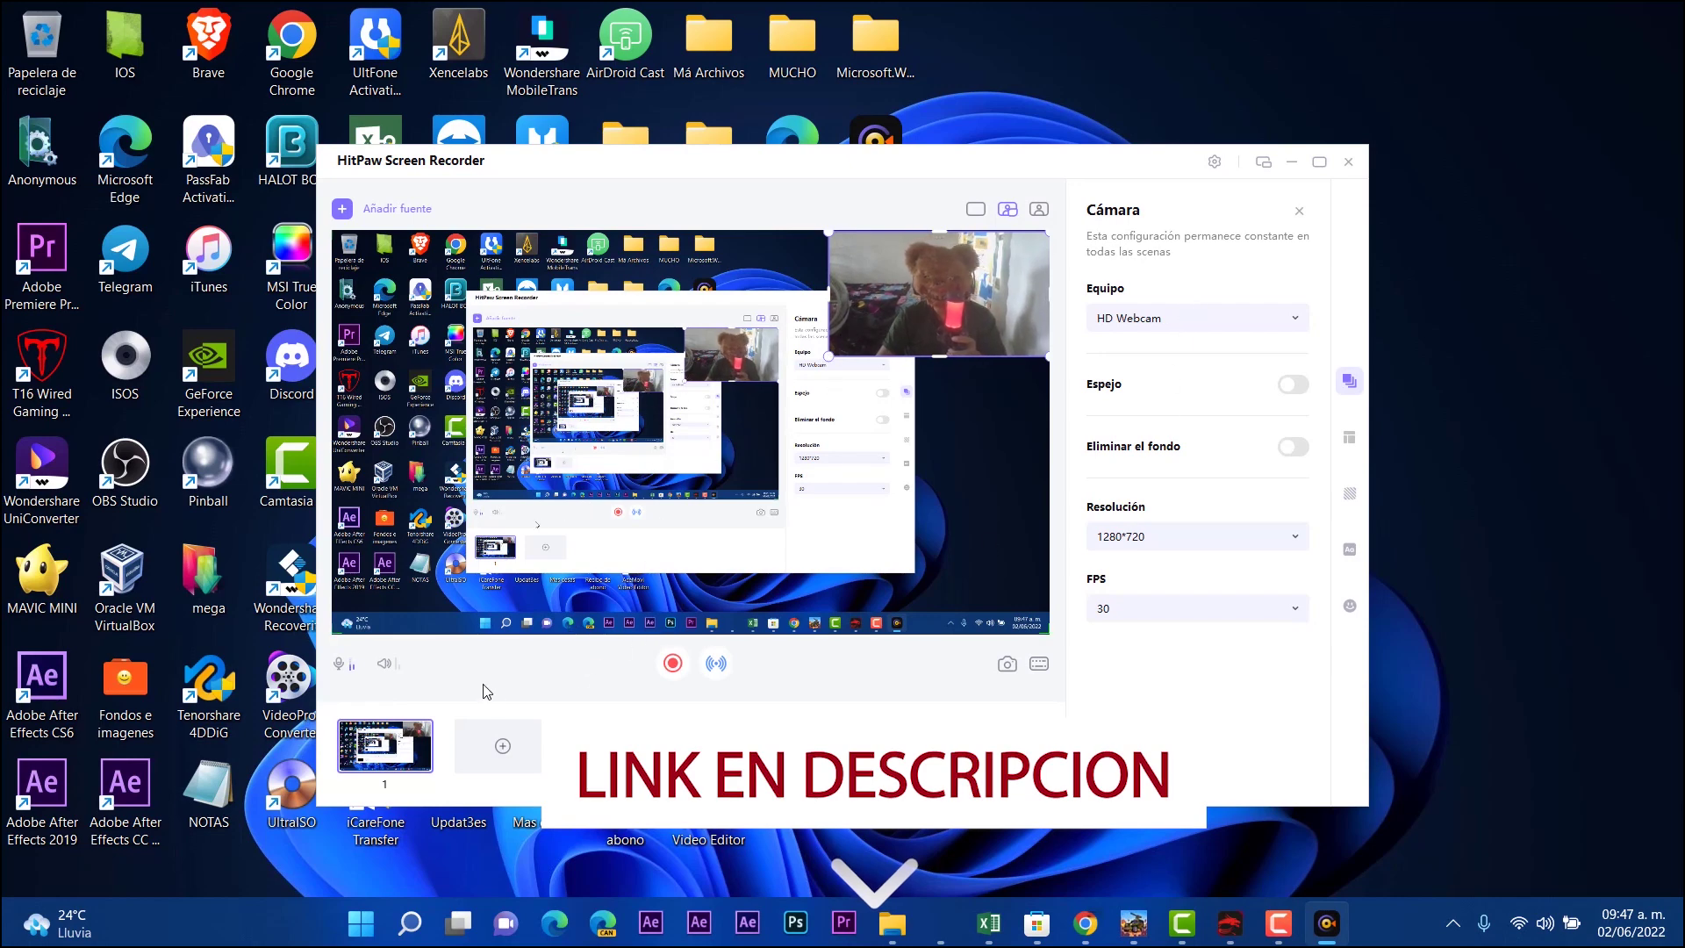
click(502, 745)
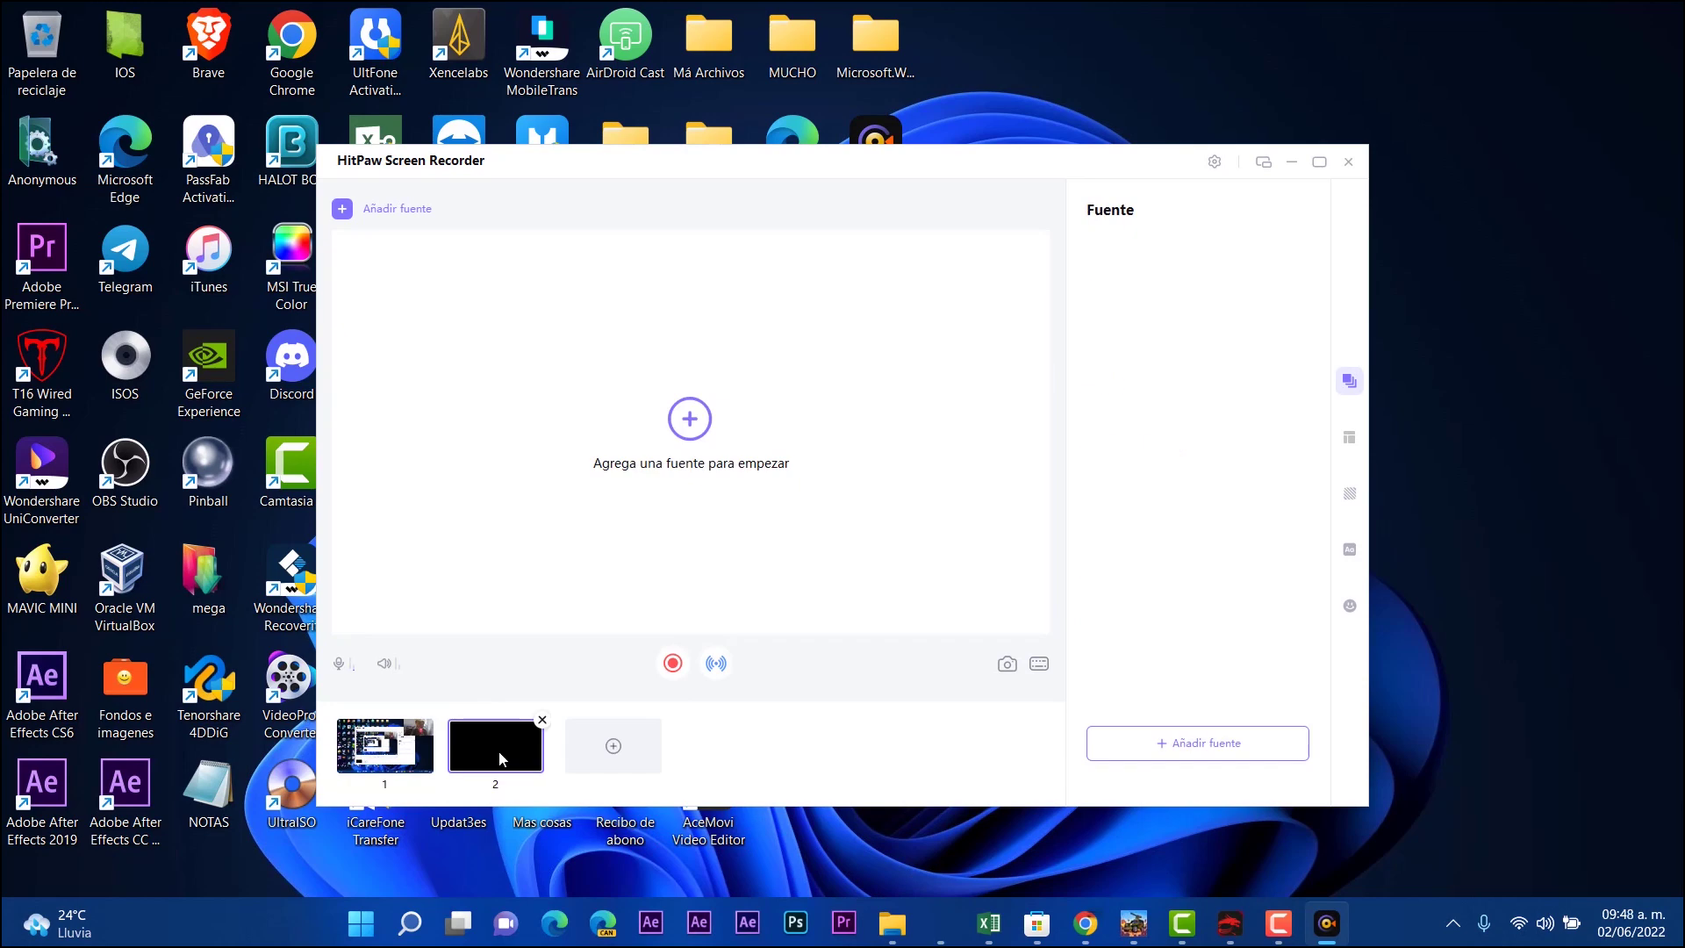
- Add the image 1366_2000 (1) as a source in scene 1, shrink it and place it in the preview's lower-right corner
click(423, 751)
click(375, 207)
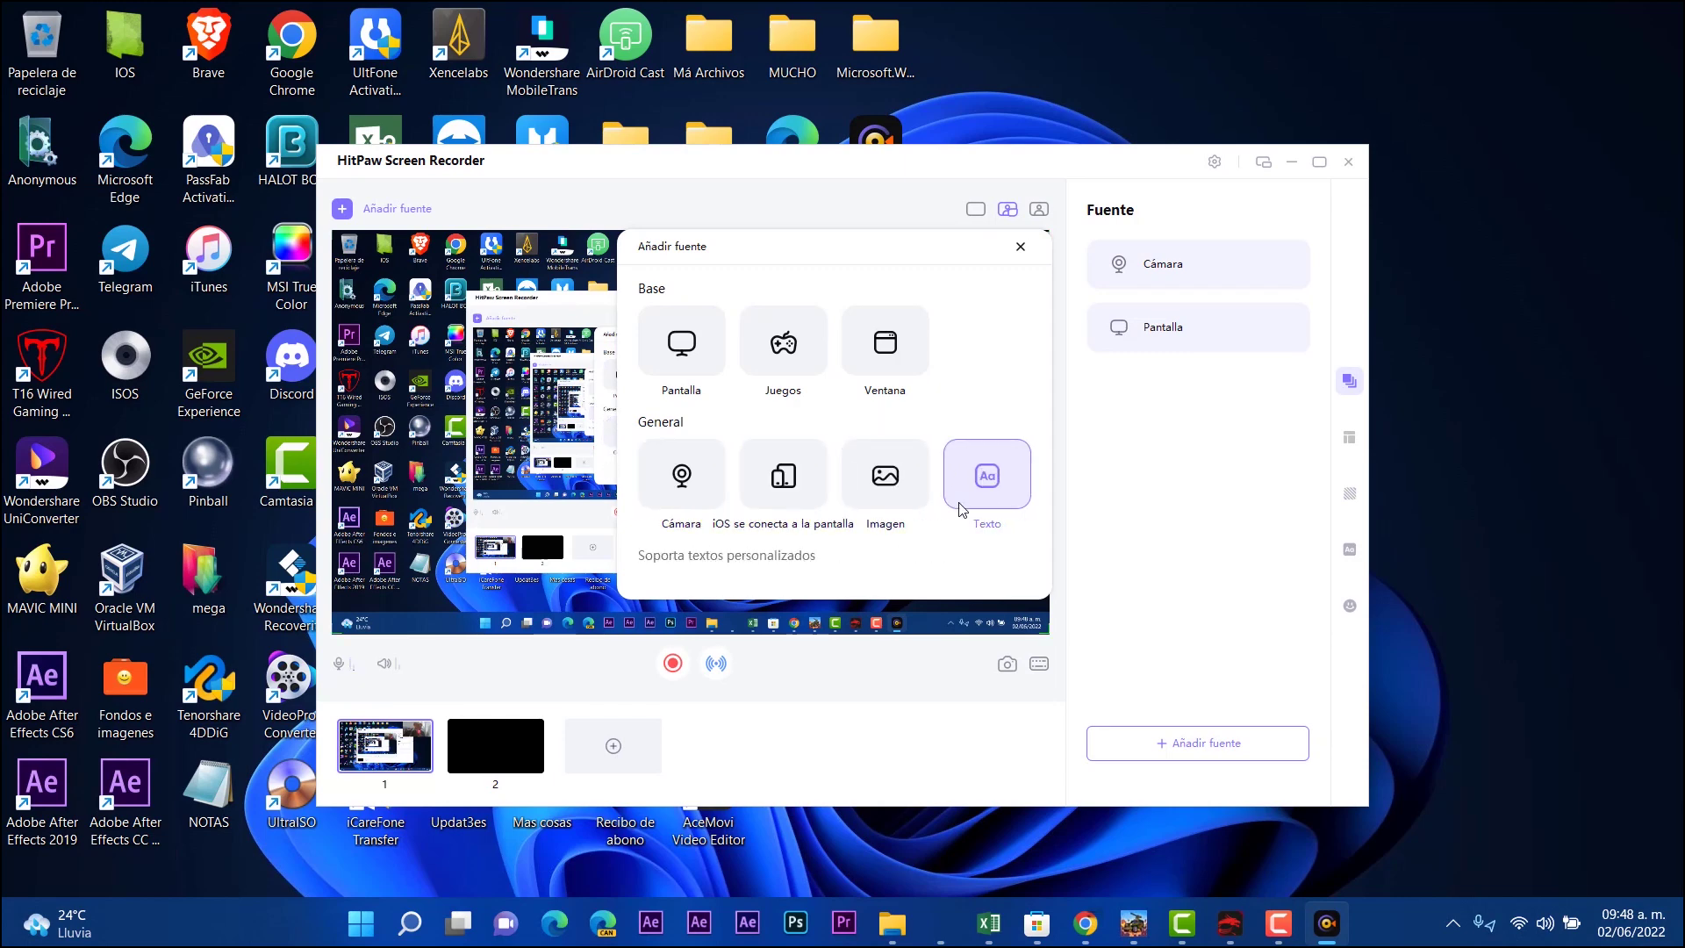
click(892, 497)
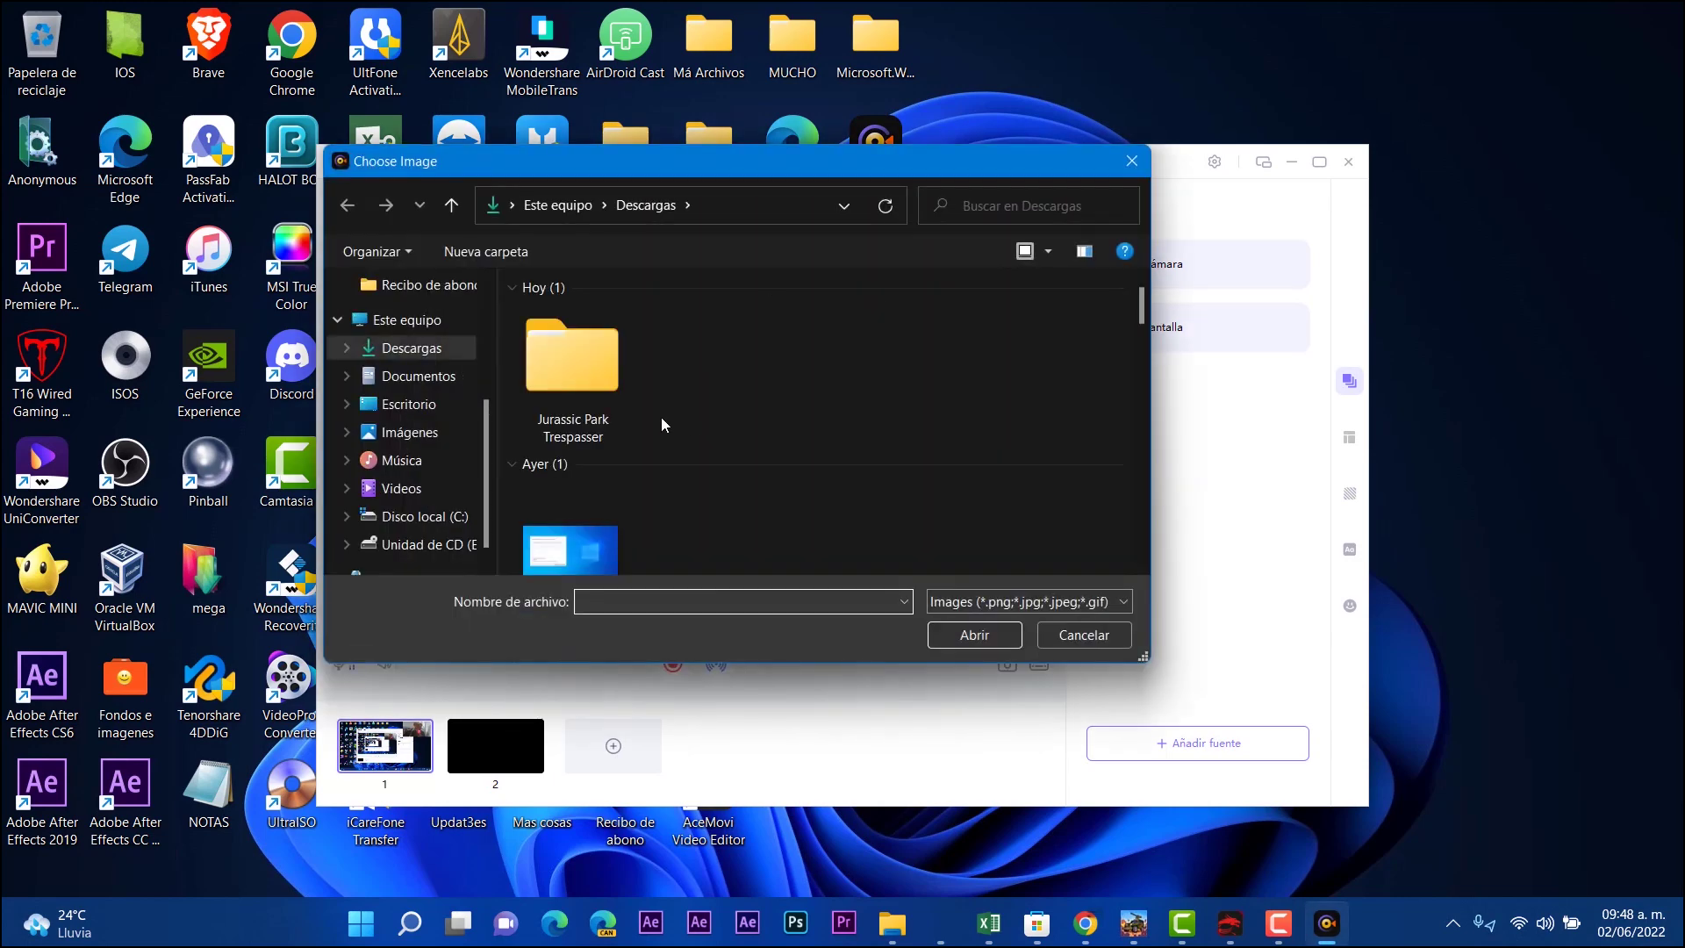
double_click(572, 530)
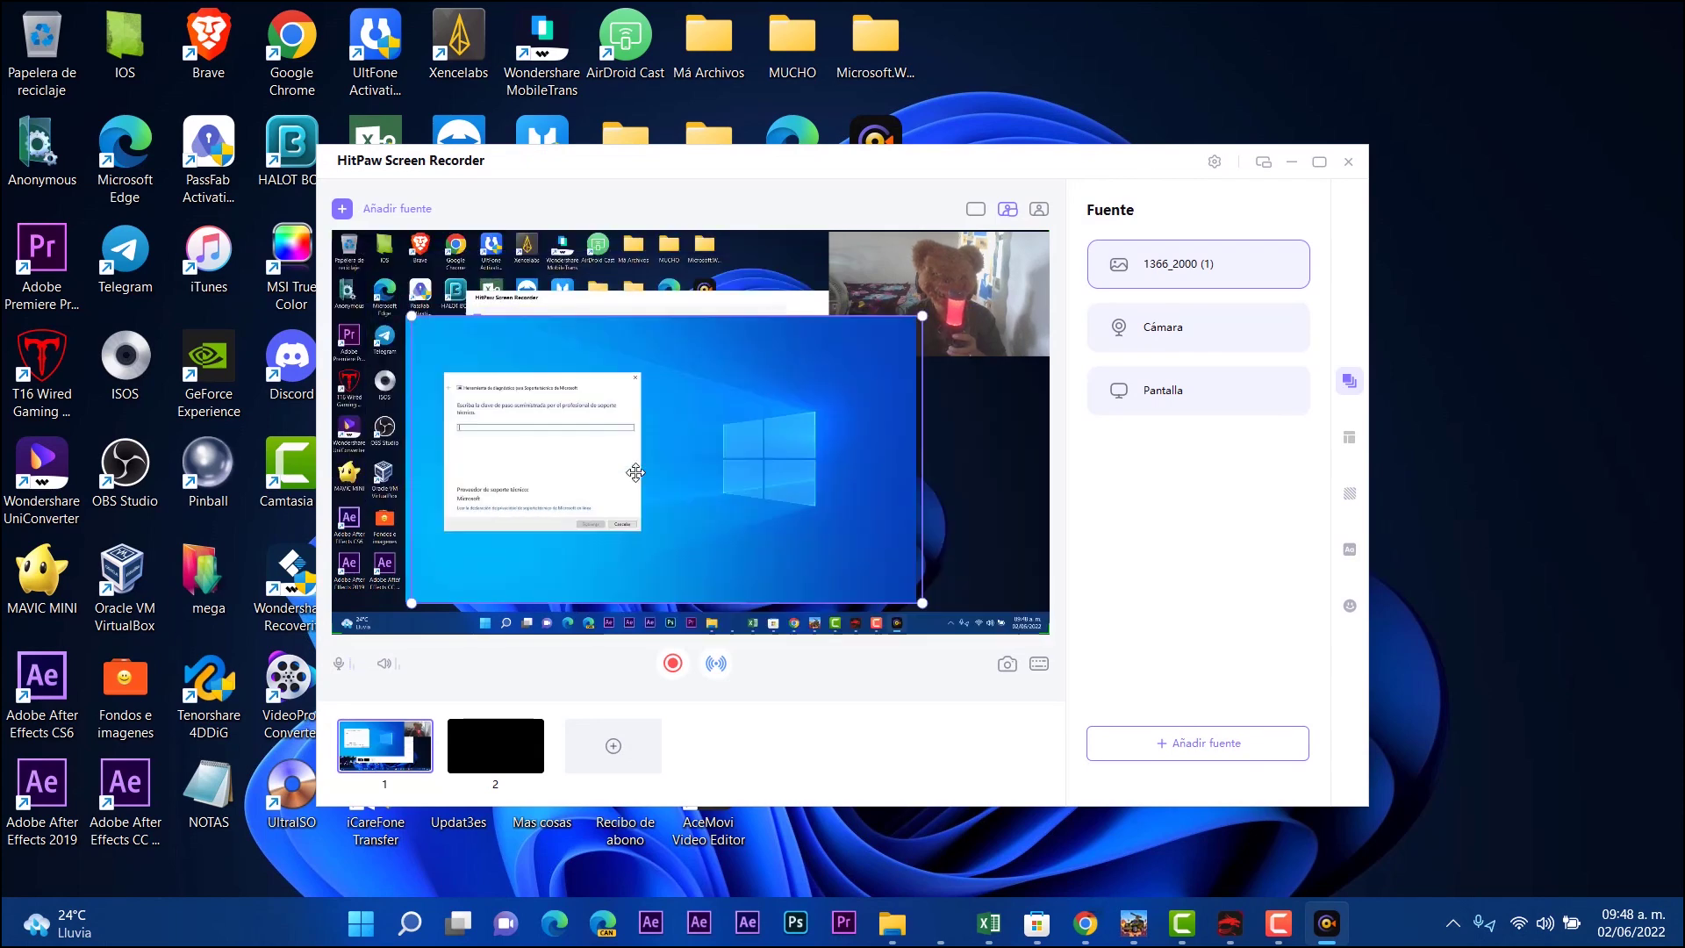
drag(828, 305, 665, 397)
drag(515, 435, 930, 452)
- Record scene 1 while browsing the Sistema page of Windows Settings, and stop the recording back in HitPaw Screen Recorder
click(673, 663)
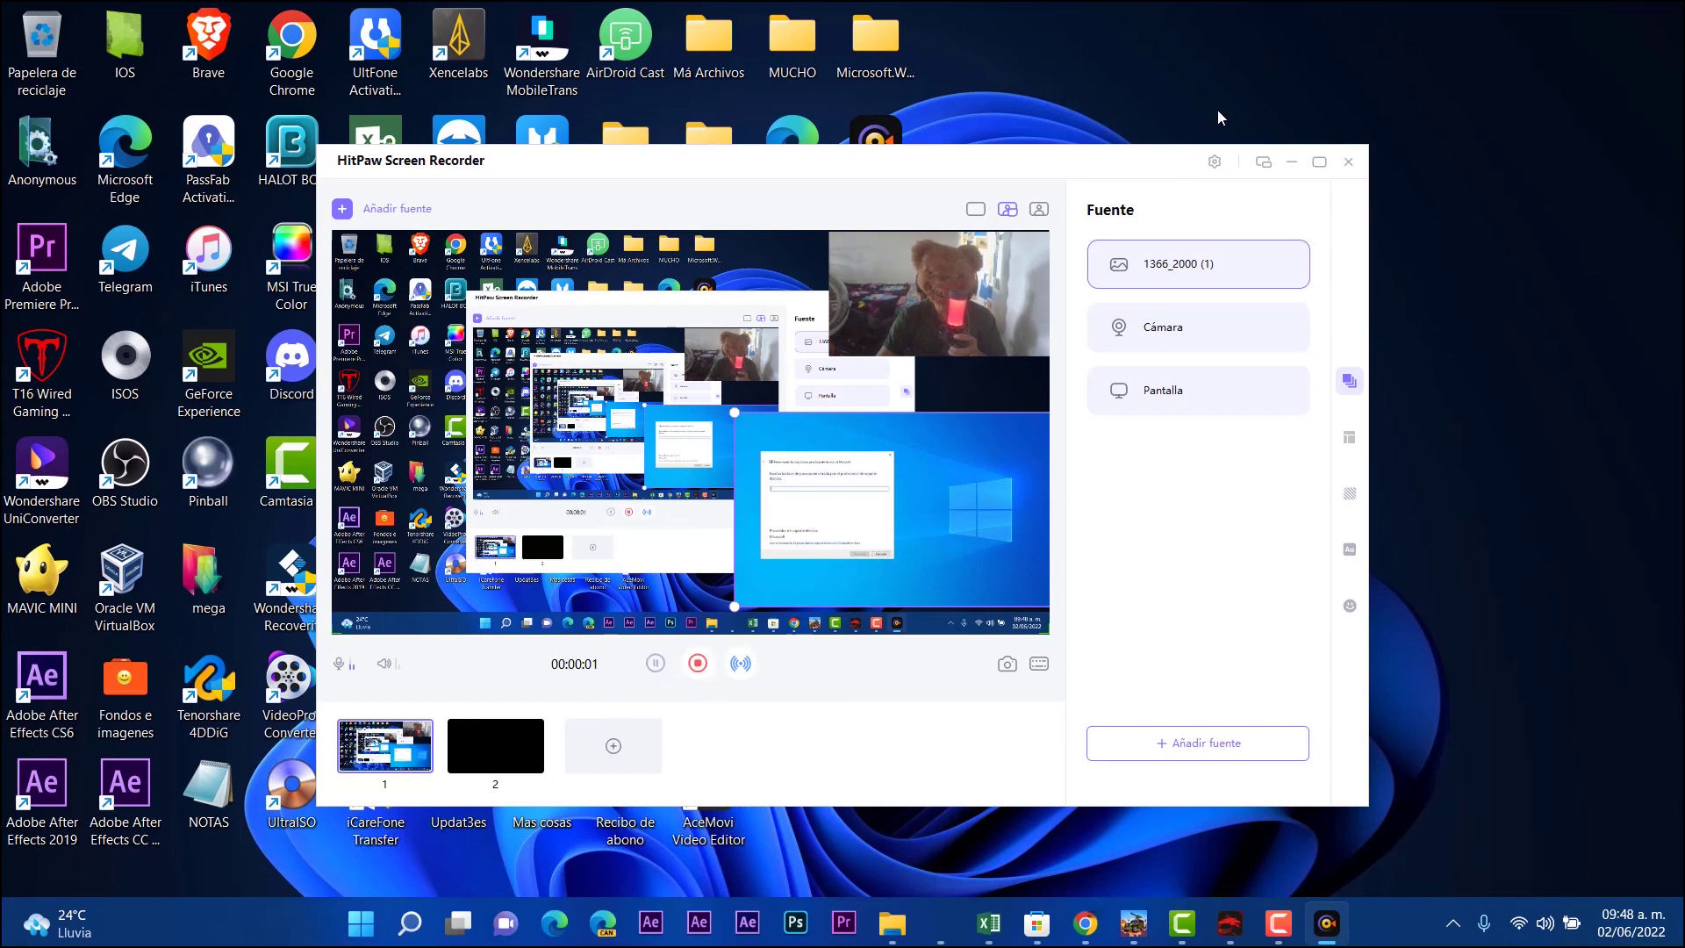
click(1292, 164)
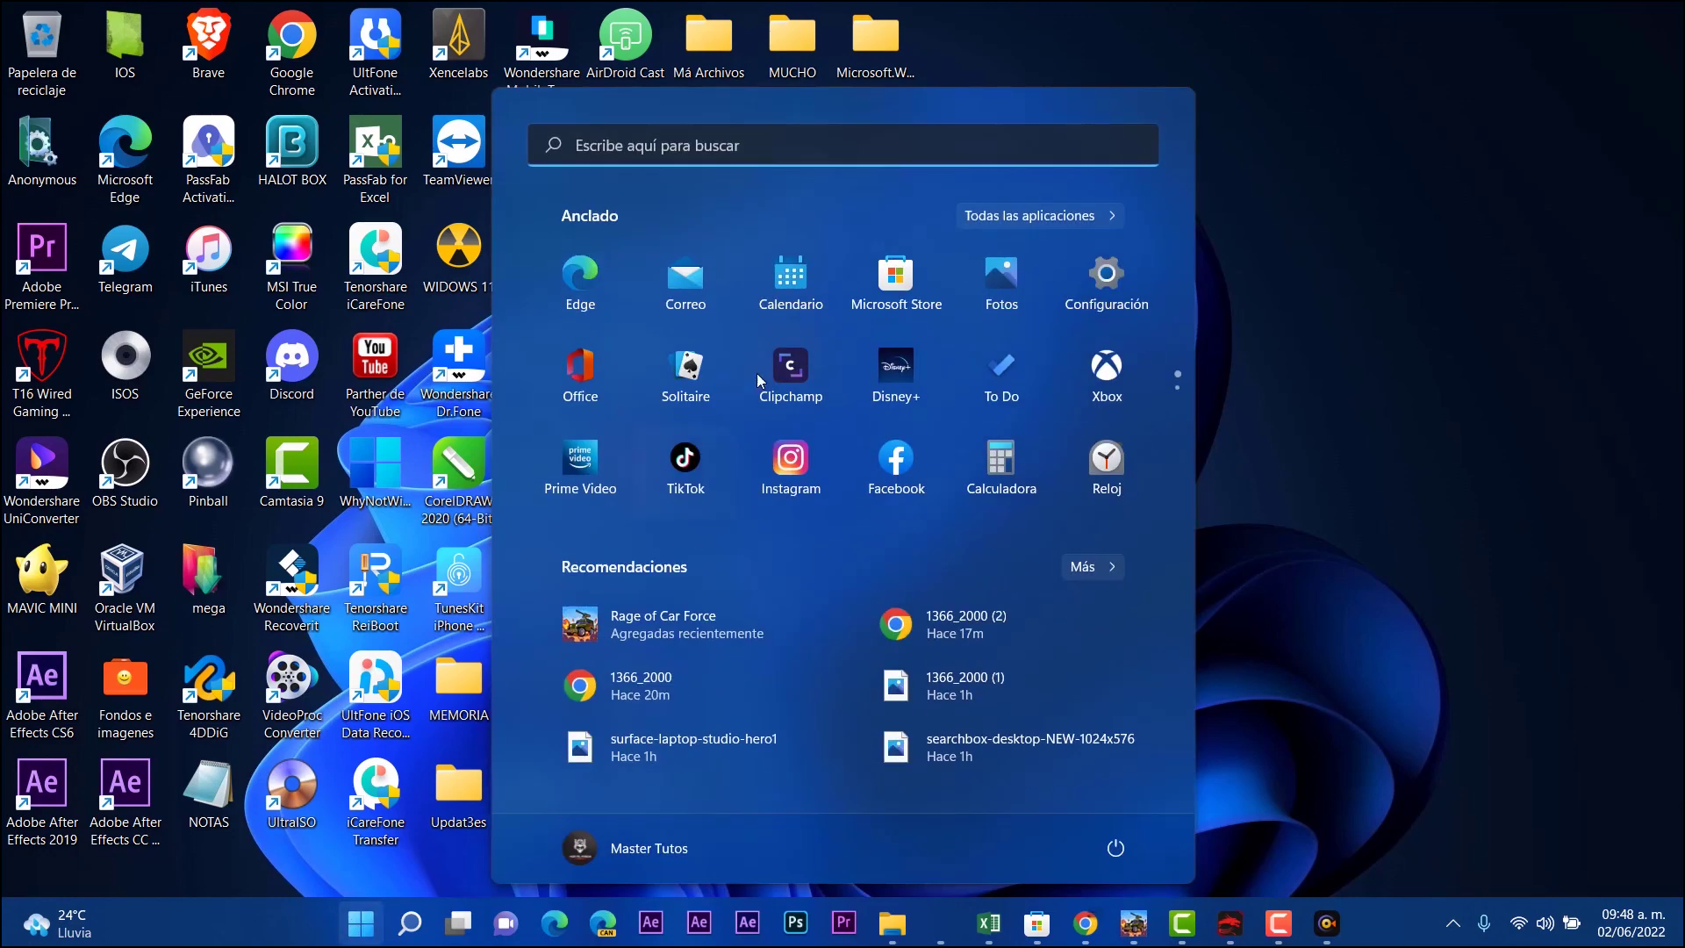
click(1107, 283)
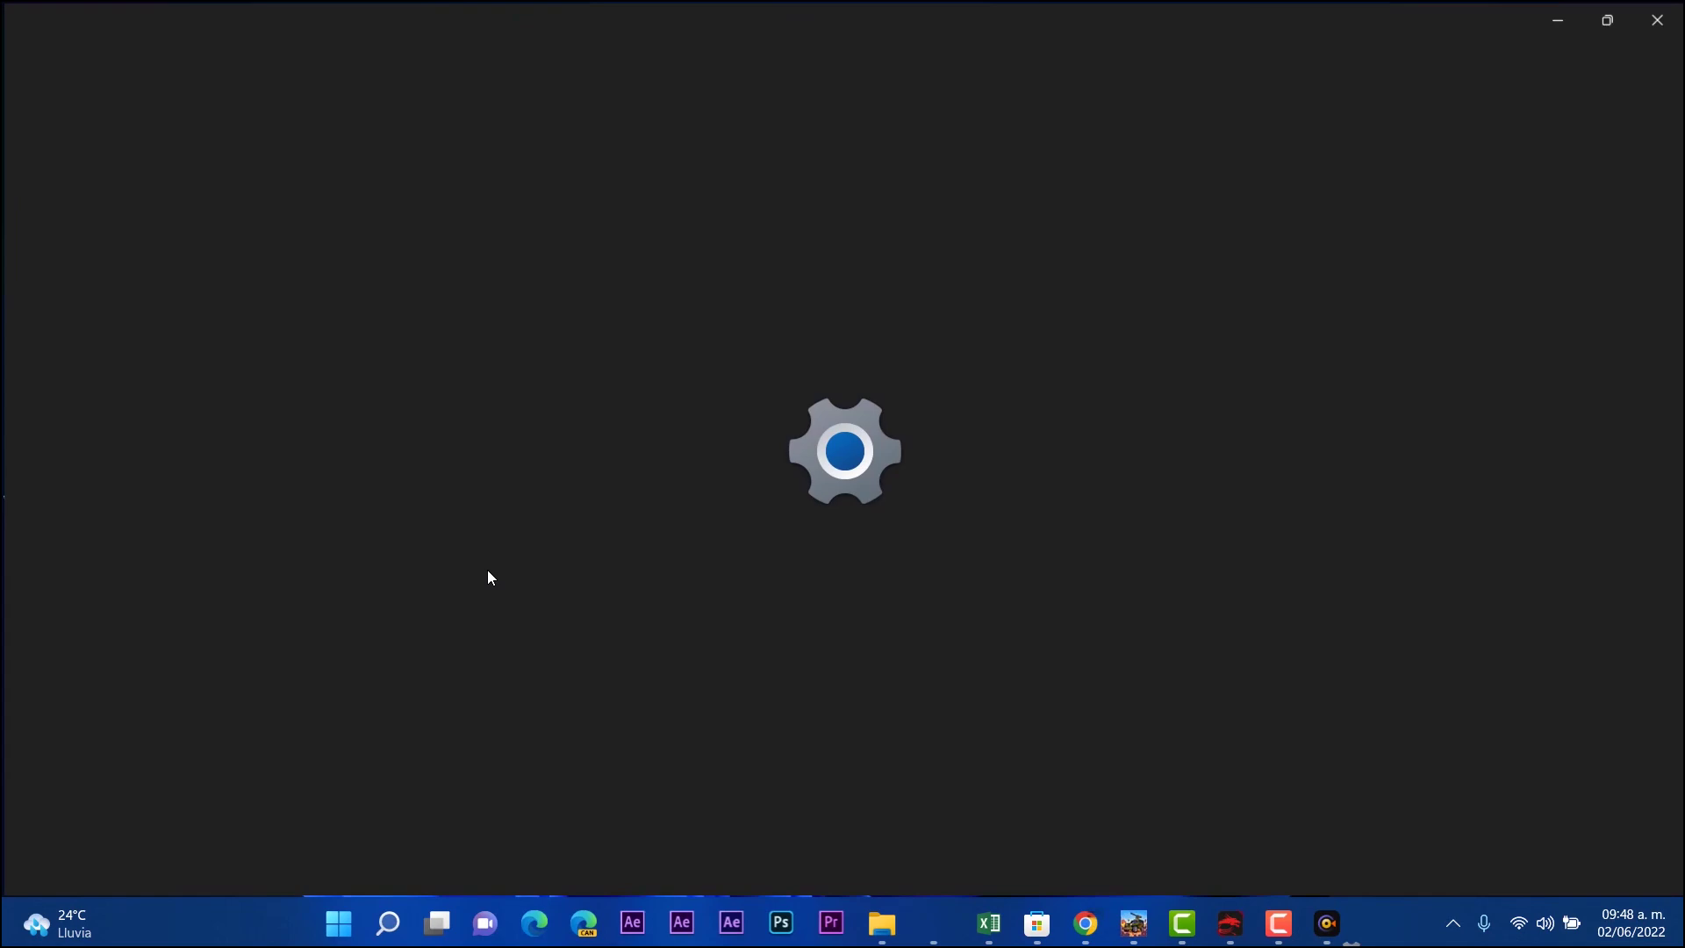
scroll(782, 614, down, 6)
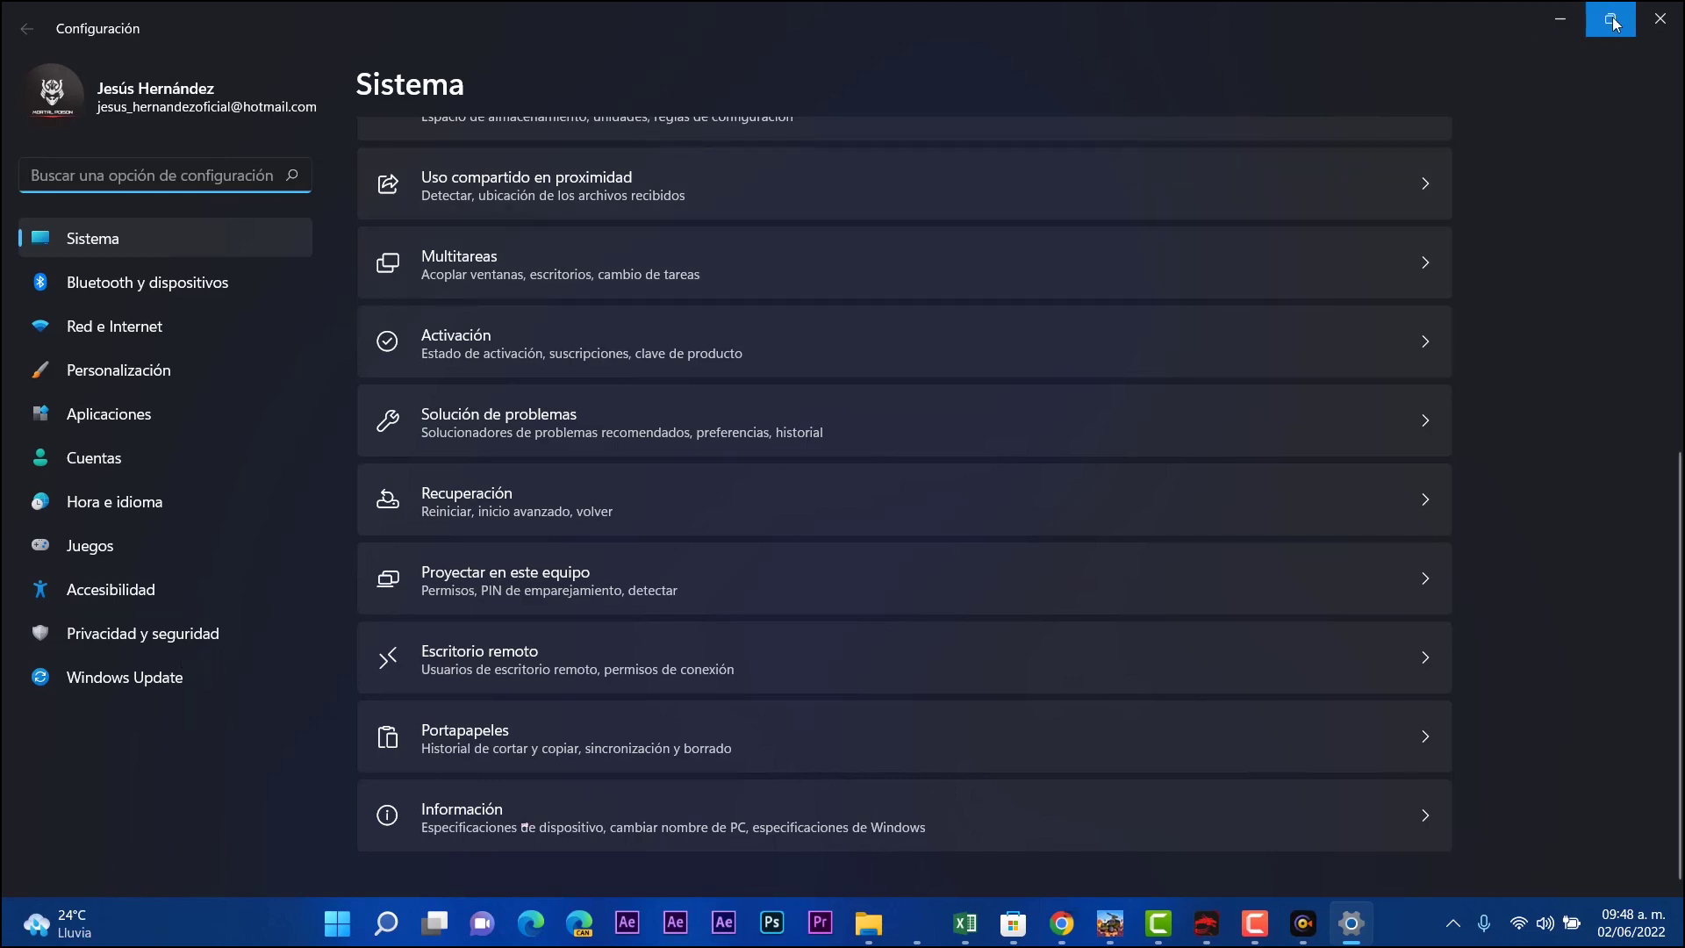
click(1659, 19)
click(1327, 923)
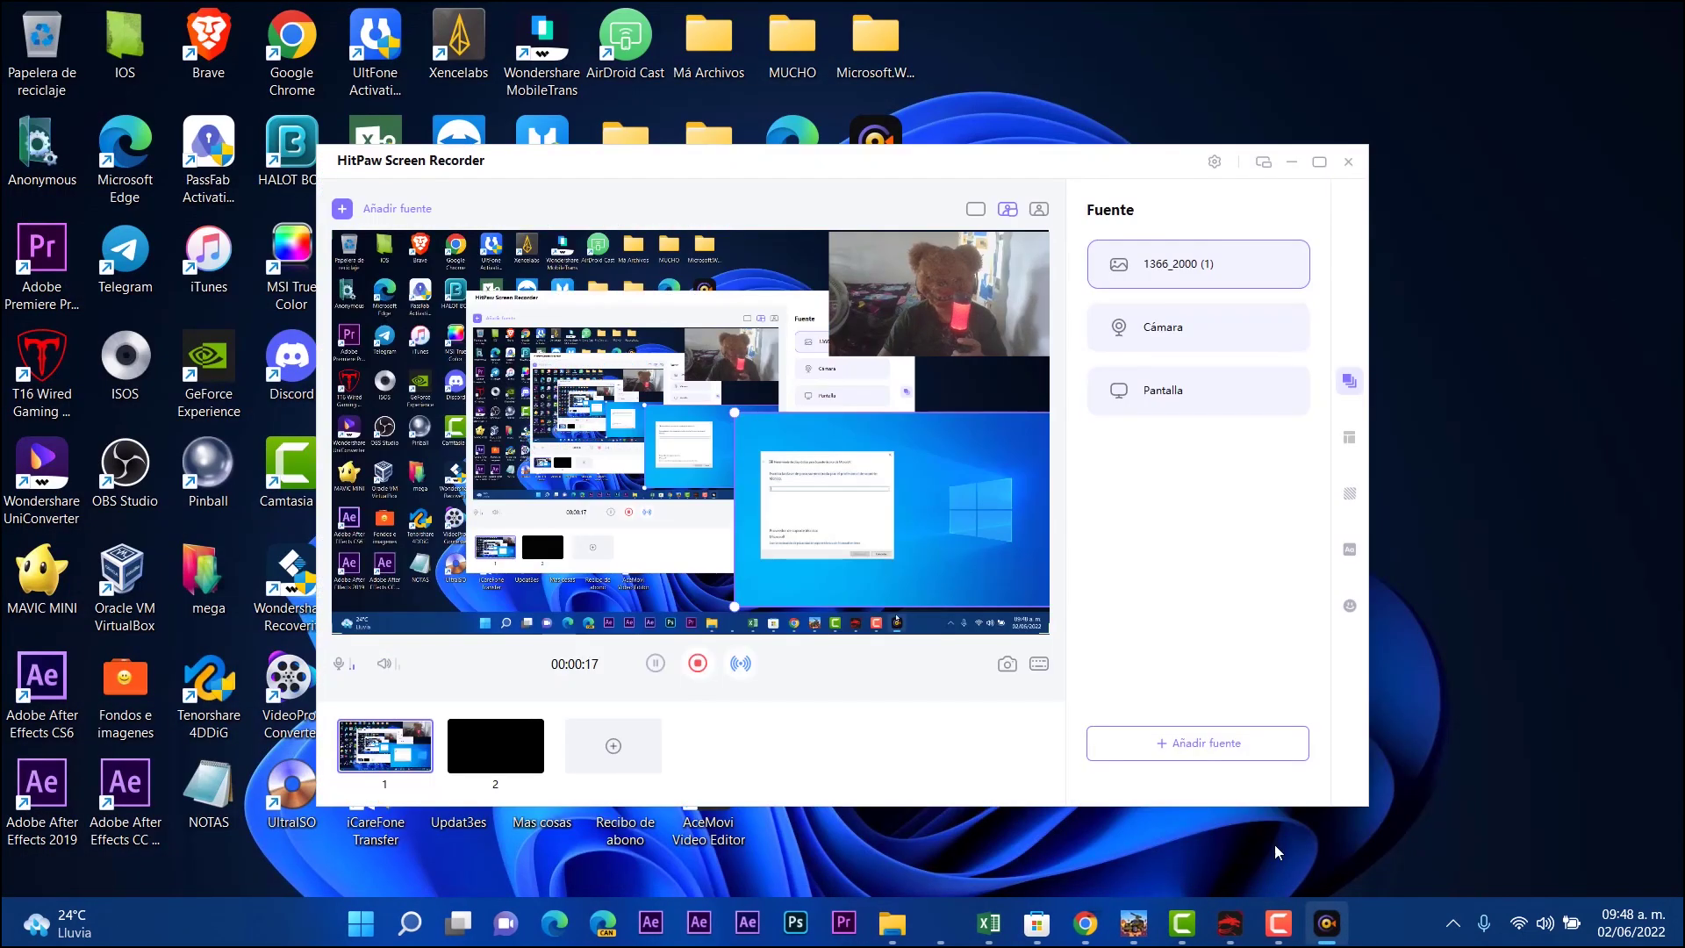
click(698, 663)
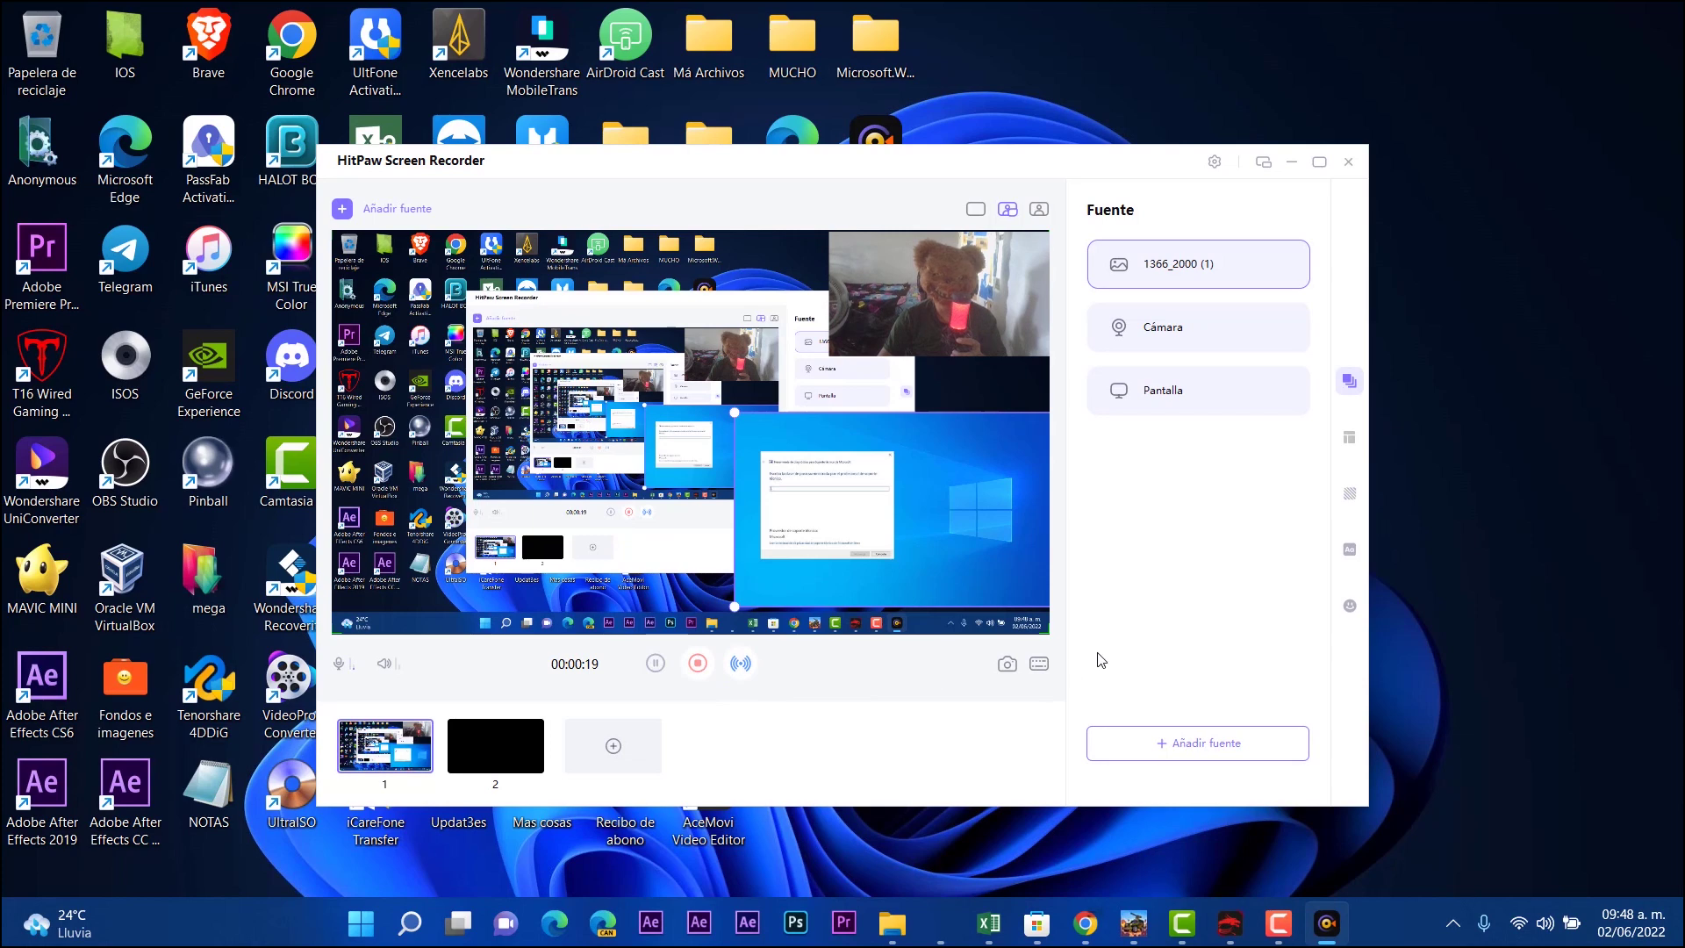
click(1628, 842)
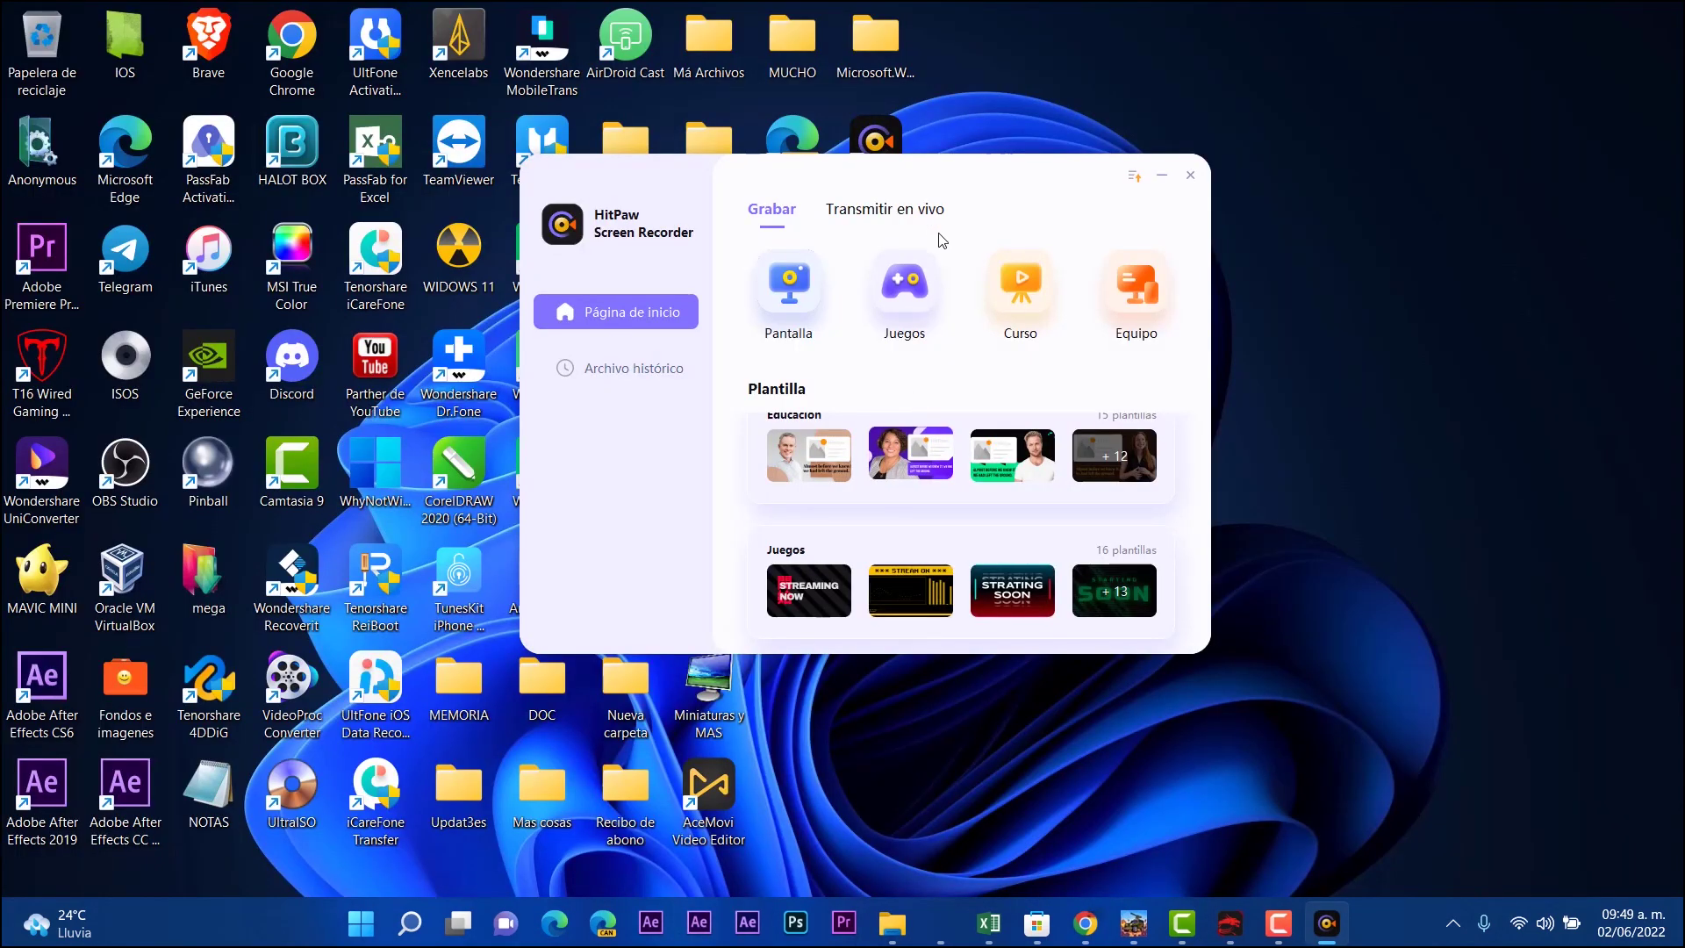
- Open the game recorder, choose Rage of Car Force as the game to capture, and start recording
click(906, 288)
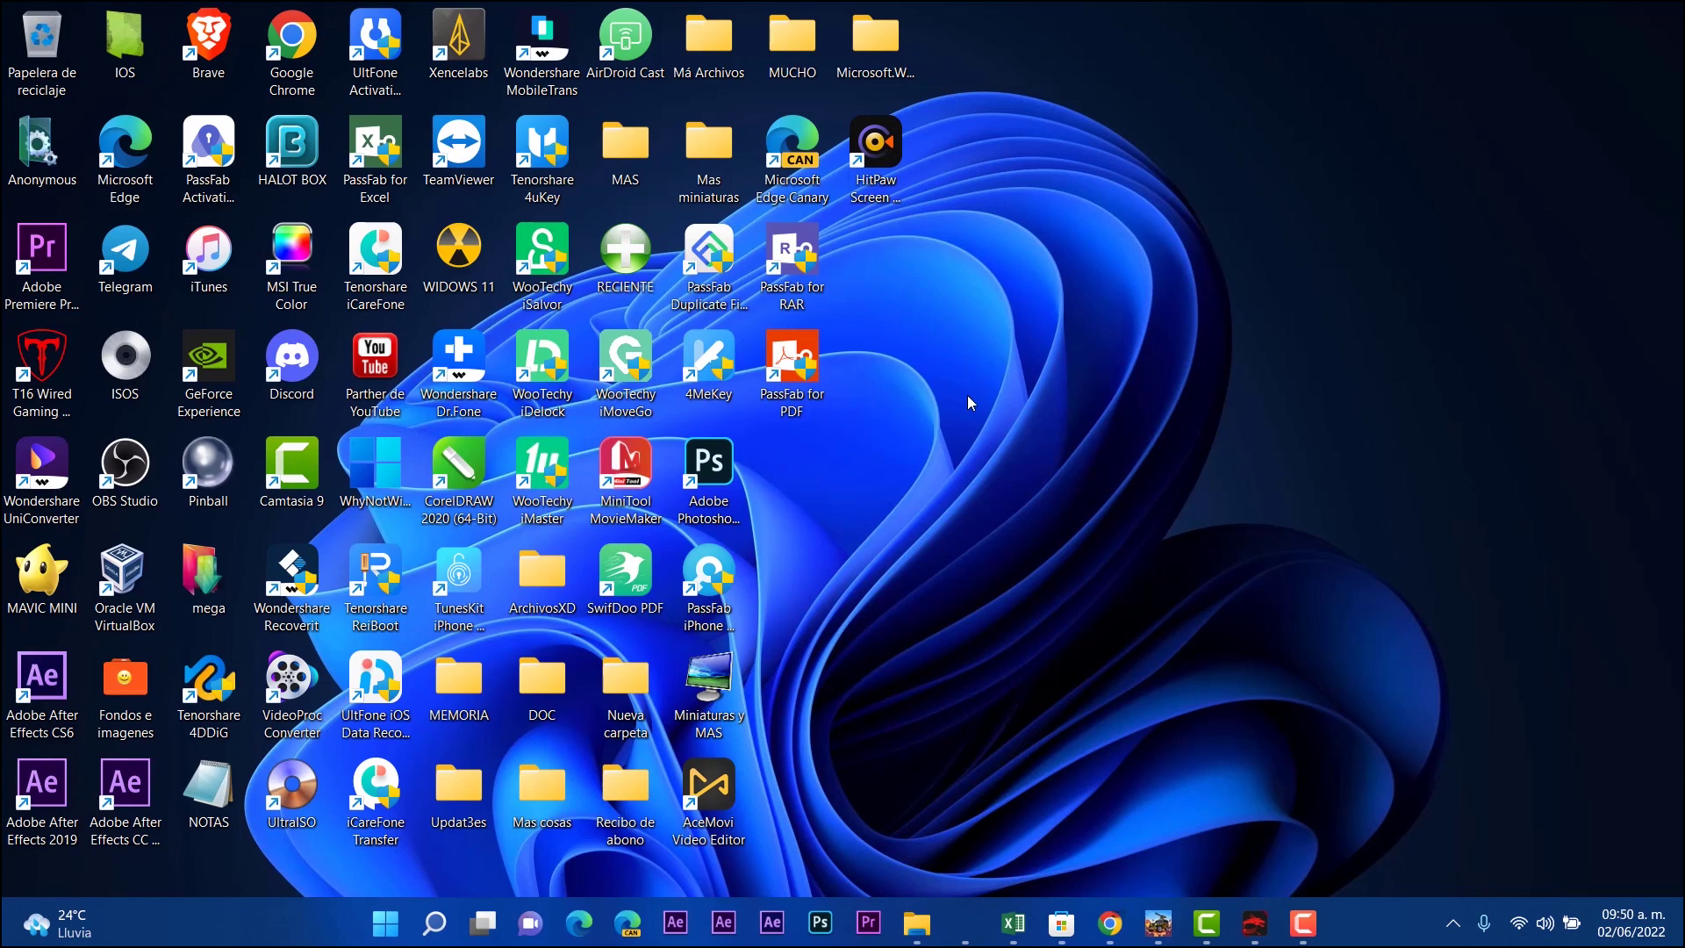
click(702, 175)
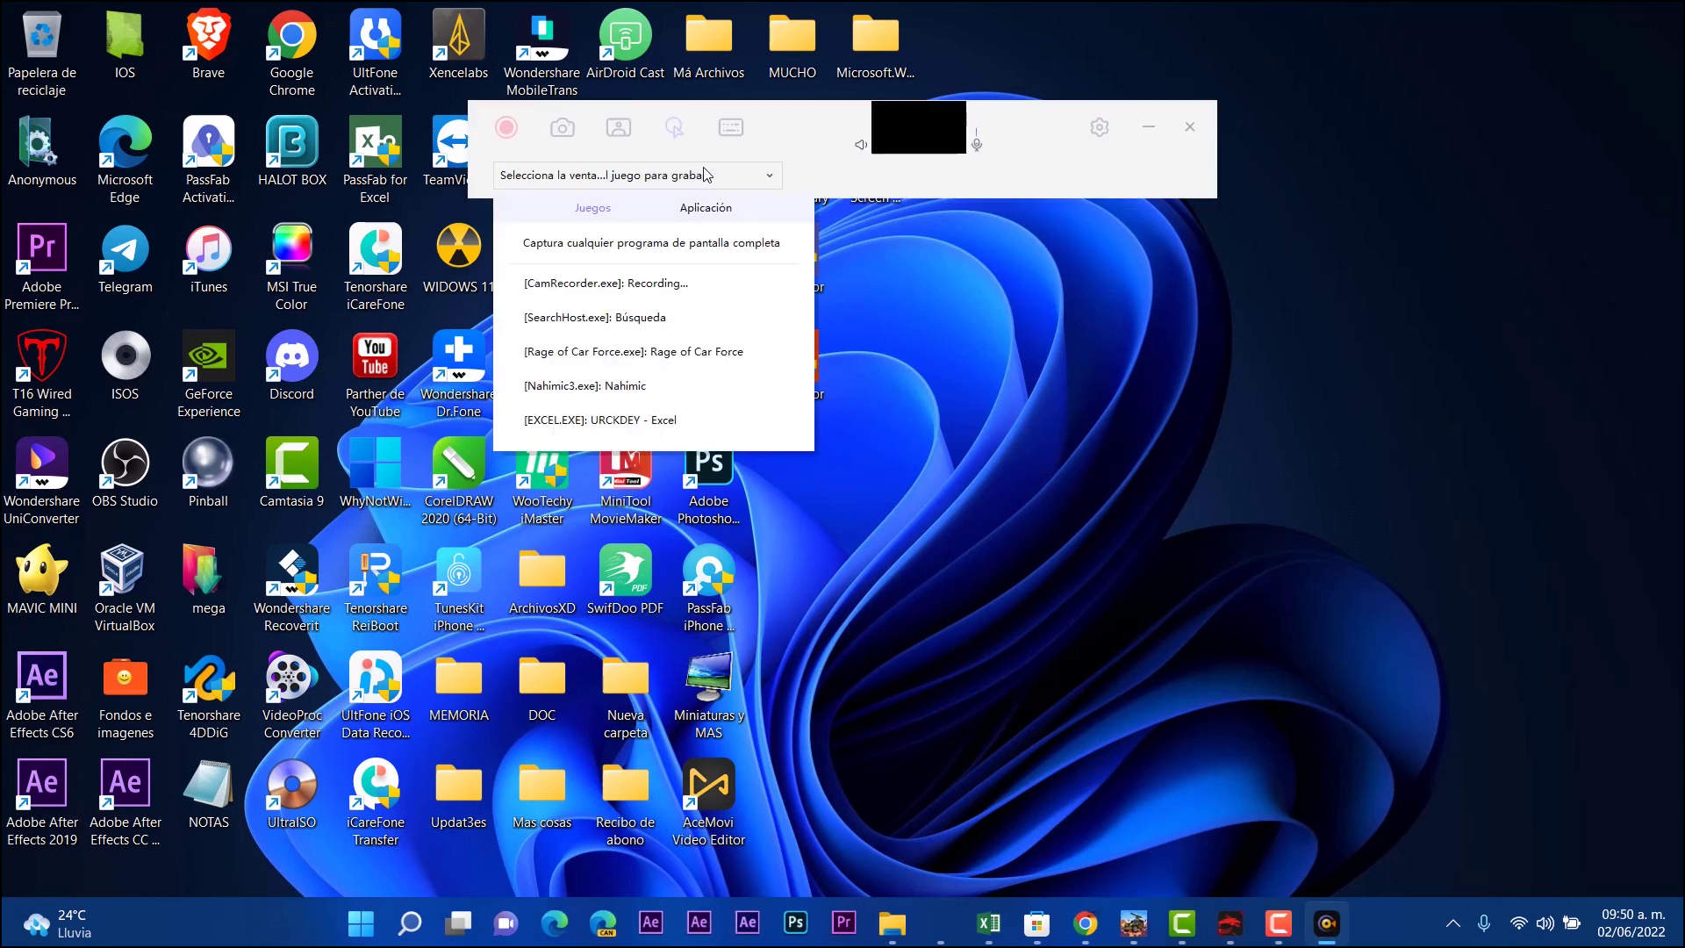
click(723, 351)
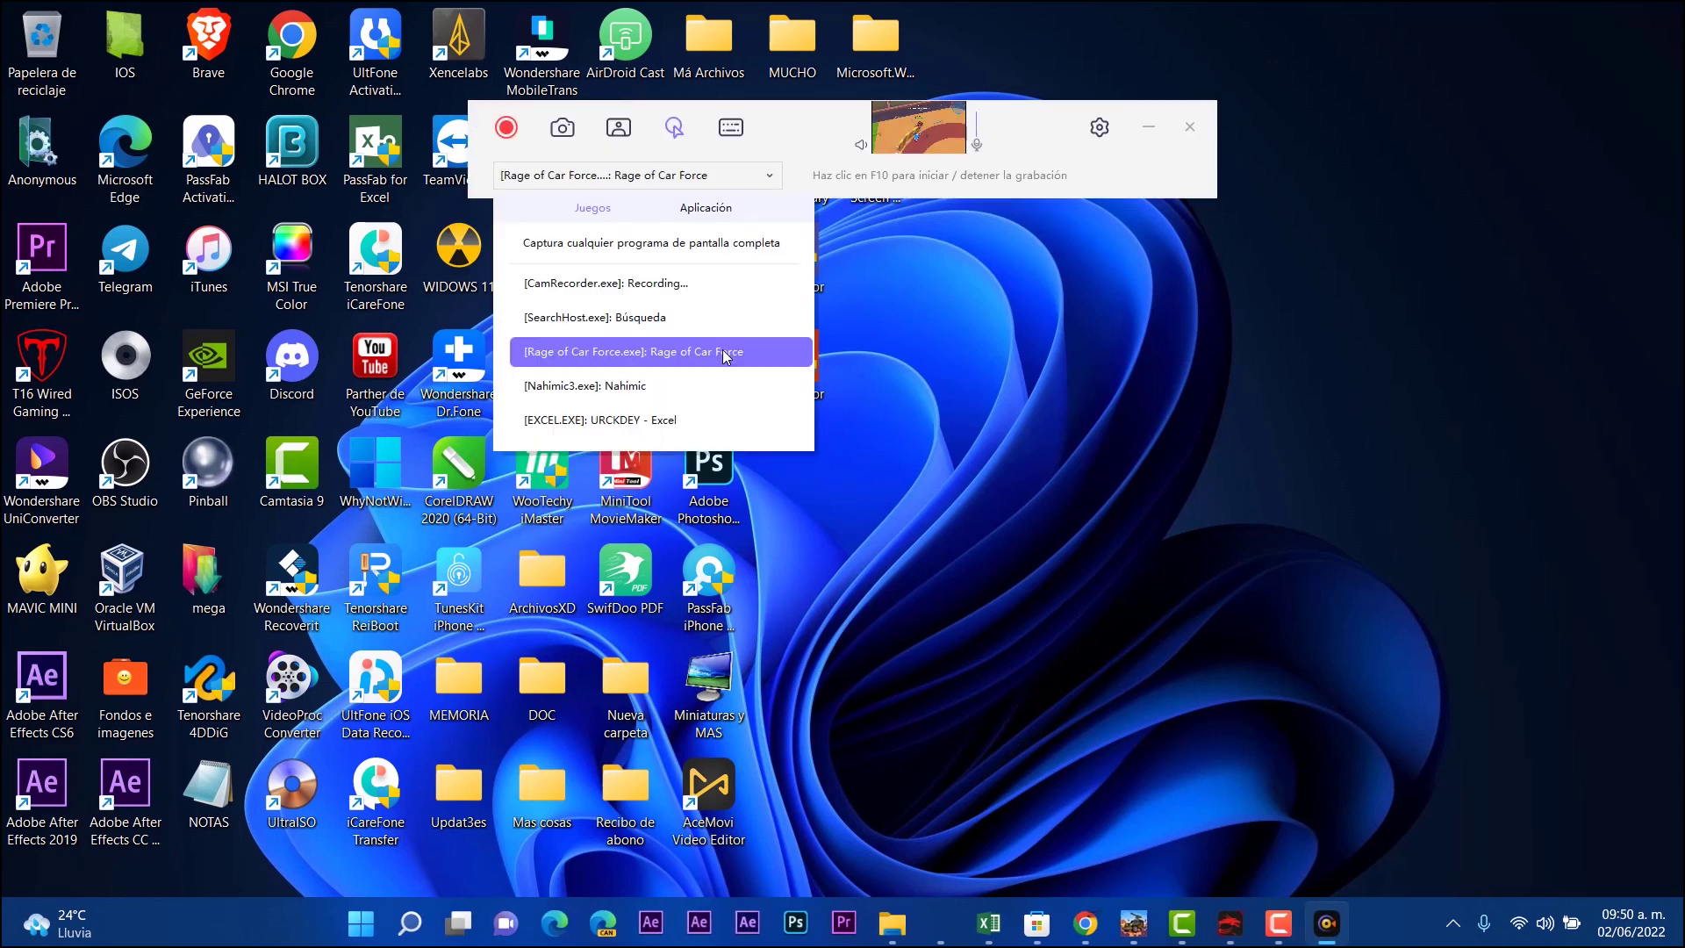
click(895, 348)
click(512, 132)
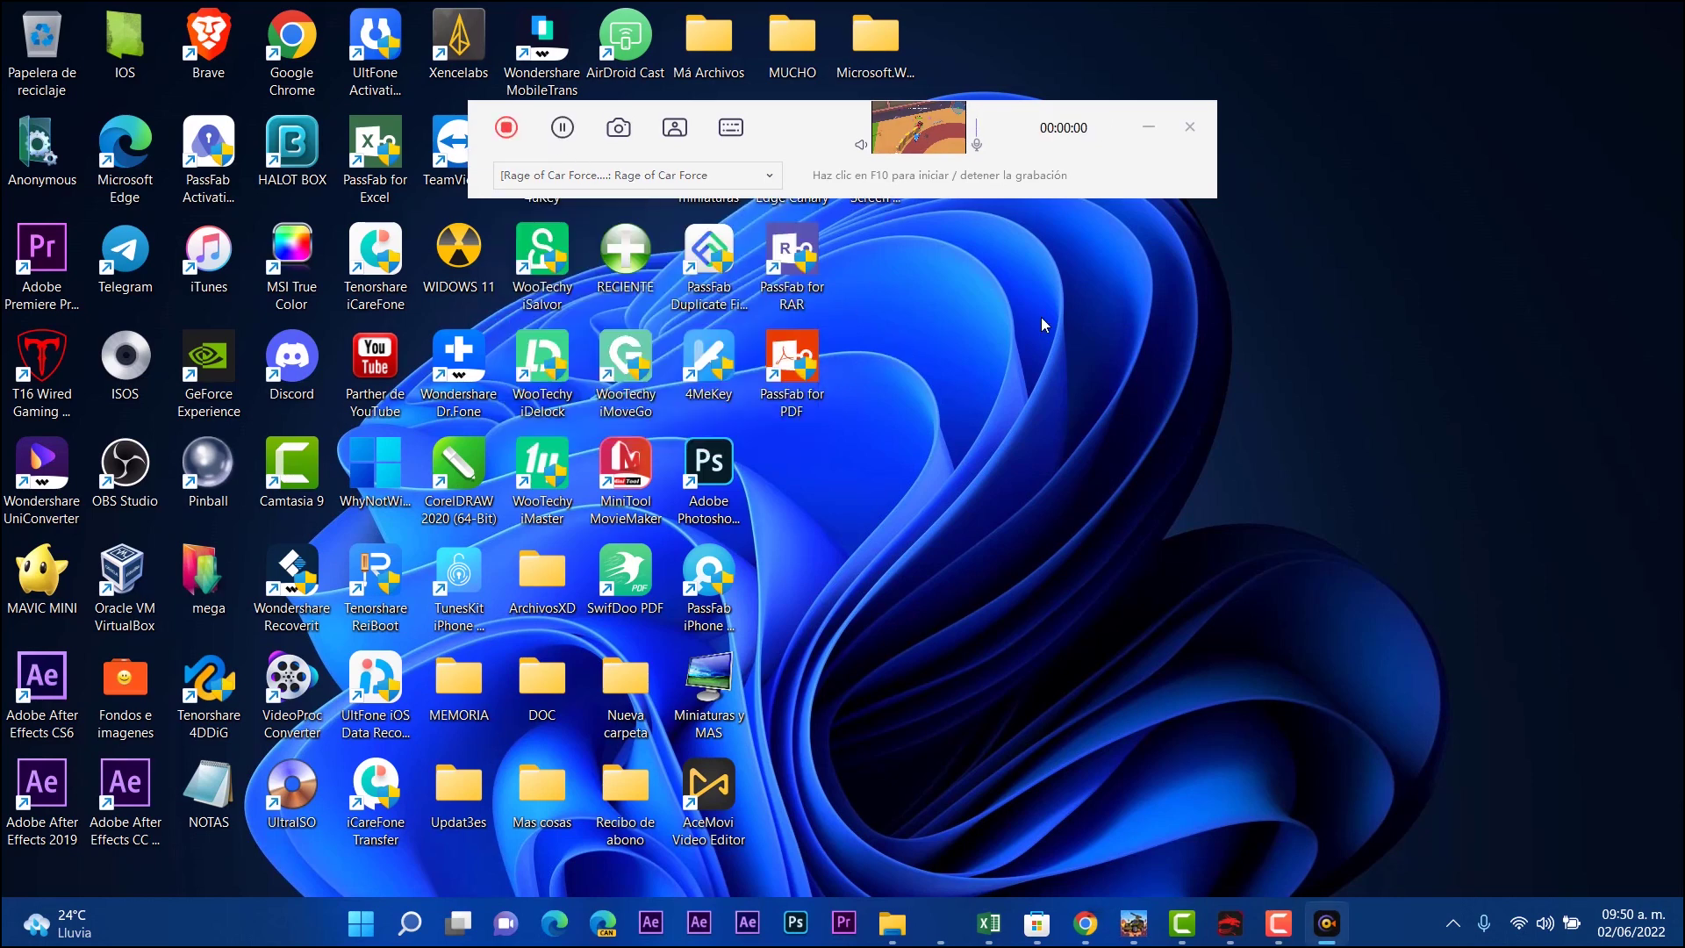
- Switch to Rage of Car Force, drive the car briefly while it is being recorded, and return to HitPaw Screen Recorder
click(1144, 925)
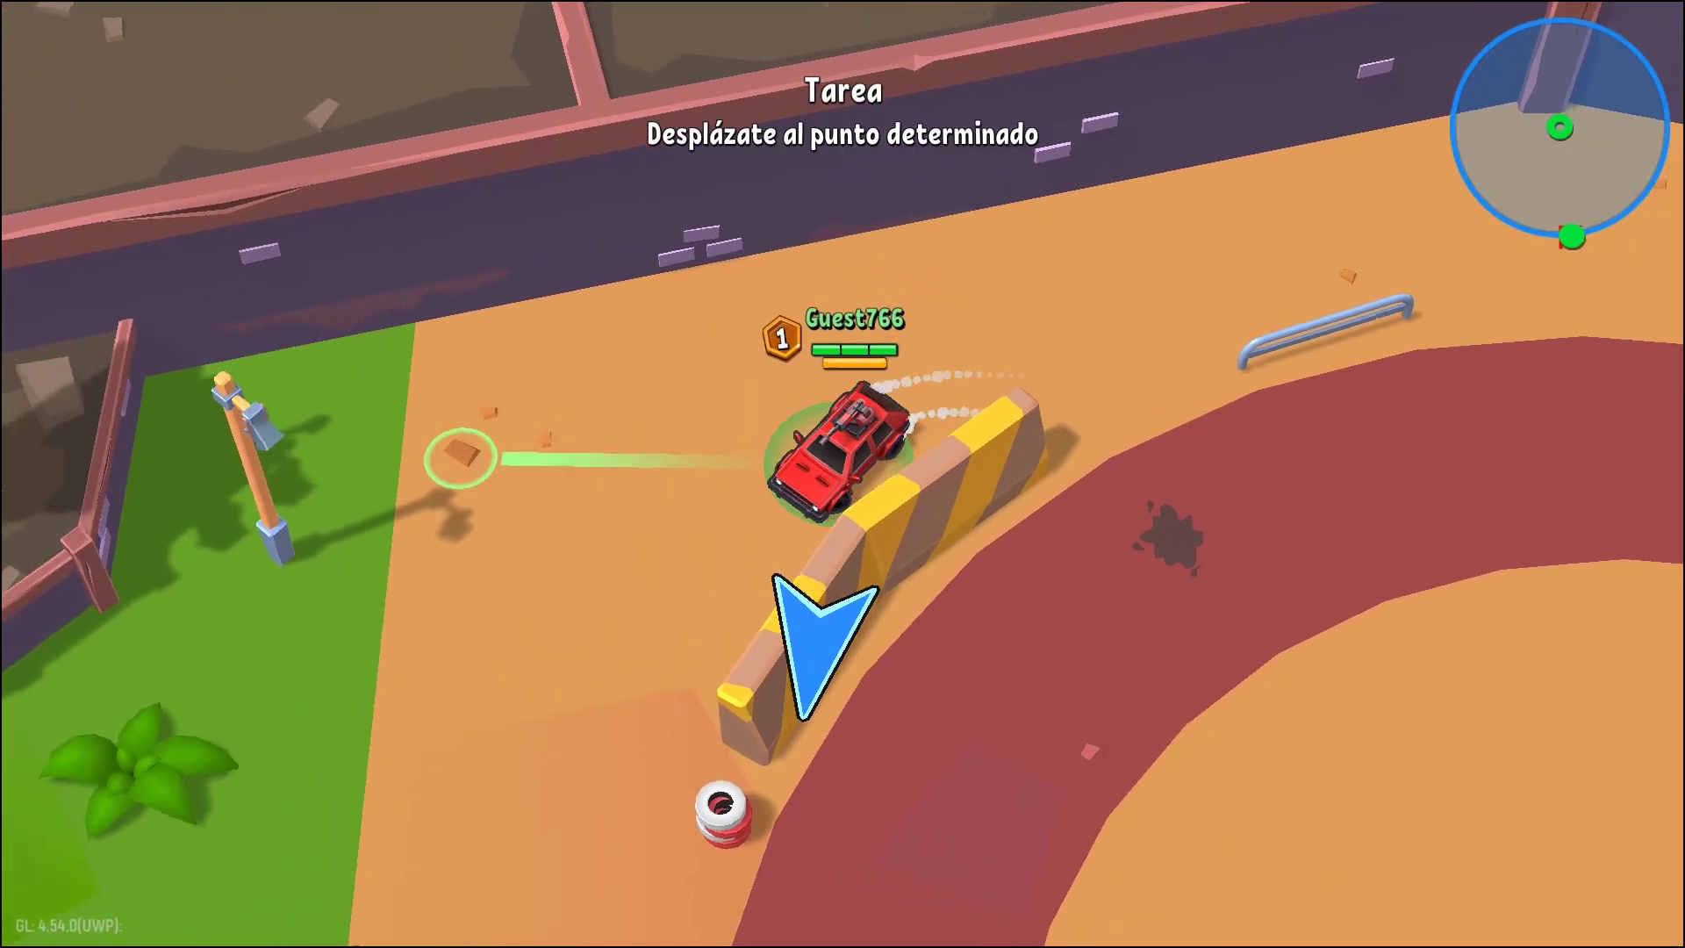
mouse_move(461, 458)
mouse_down()
mouse_move(518, 924)
mouse_move(1034, 727)
mouse_move(1167, 749)
mouse_move(1307, 716)
mouse_move(1237, 396)
mouse_move(1406, 568)
mouse_move(1530, 783)
mouse_move(1185, 560)
mouse_move(1253, 699)
mouse_move(1365, 768)
mouse_move(557, 813)
mouse_move(687, 796)
mouse_move(655, 927)
mouse_move(1234, 903)
mouse_move(169, 716)
mouse_move(50, 730)
mouse_move(15, 560)
mouse_move(1572, 812)
mouse_move(782, 699)
mouse_move(805, 689)
mouse_up()
key(super)
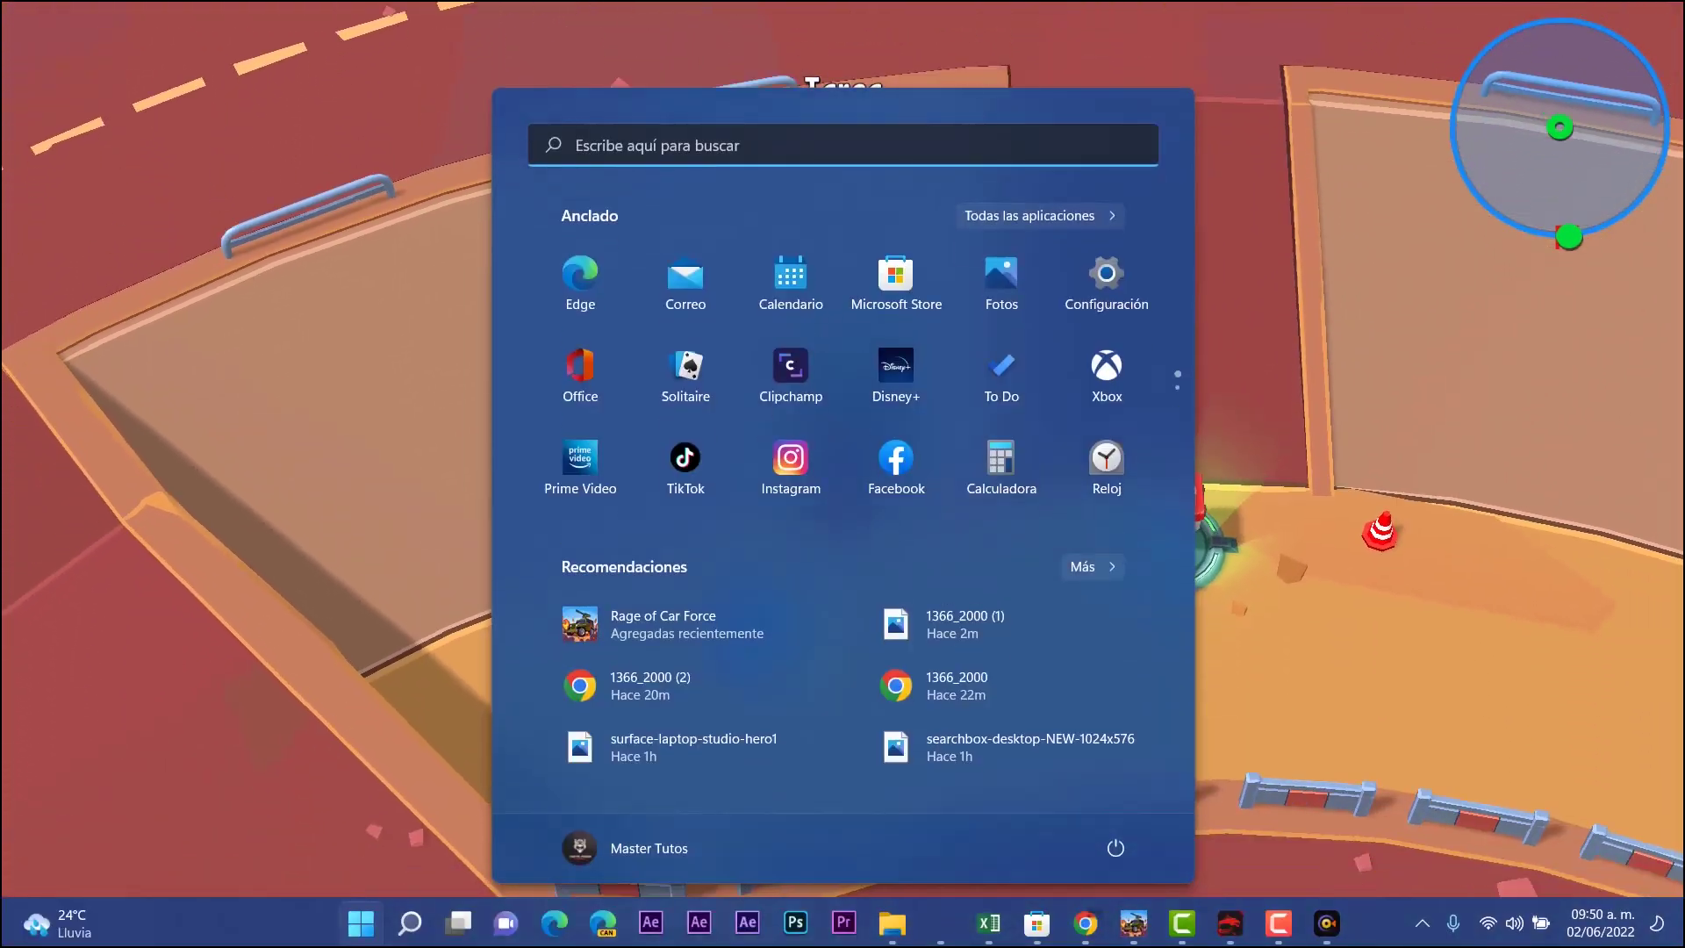
click(1335, 925)
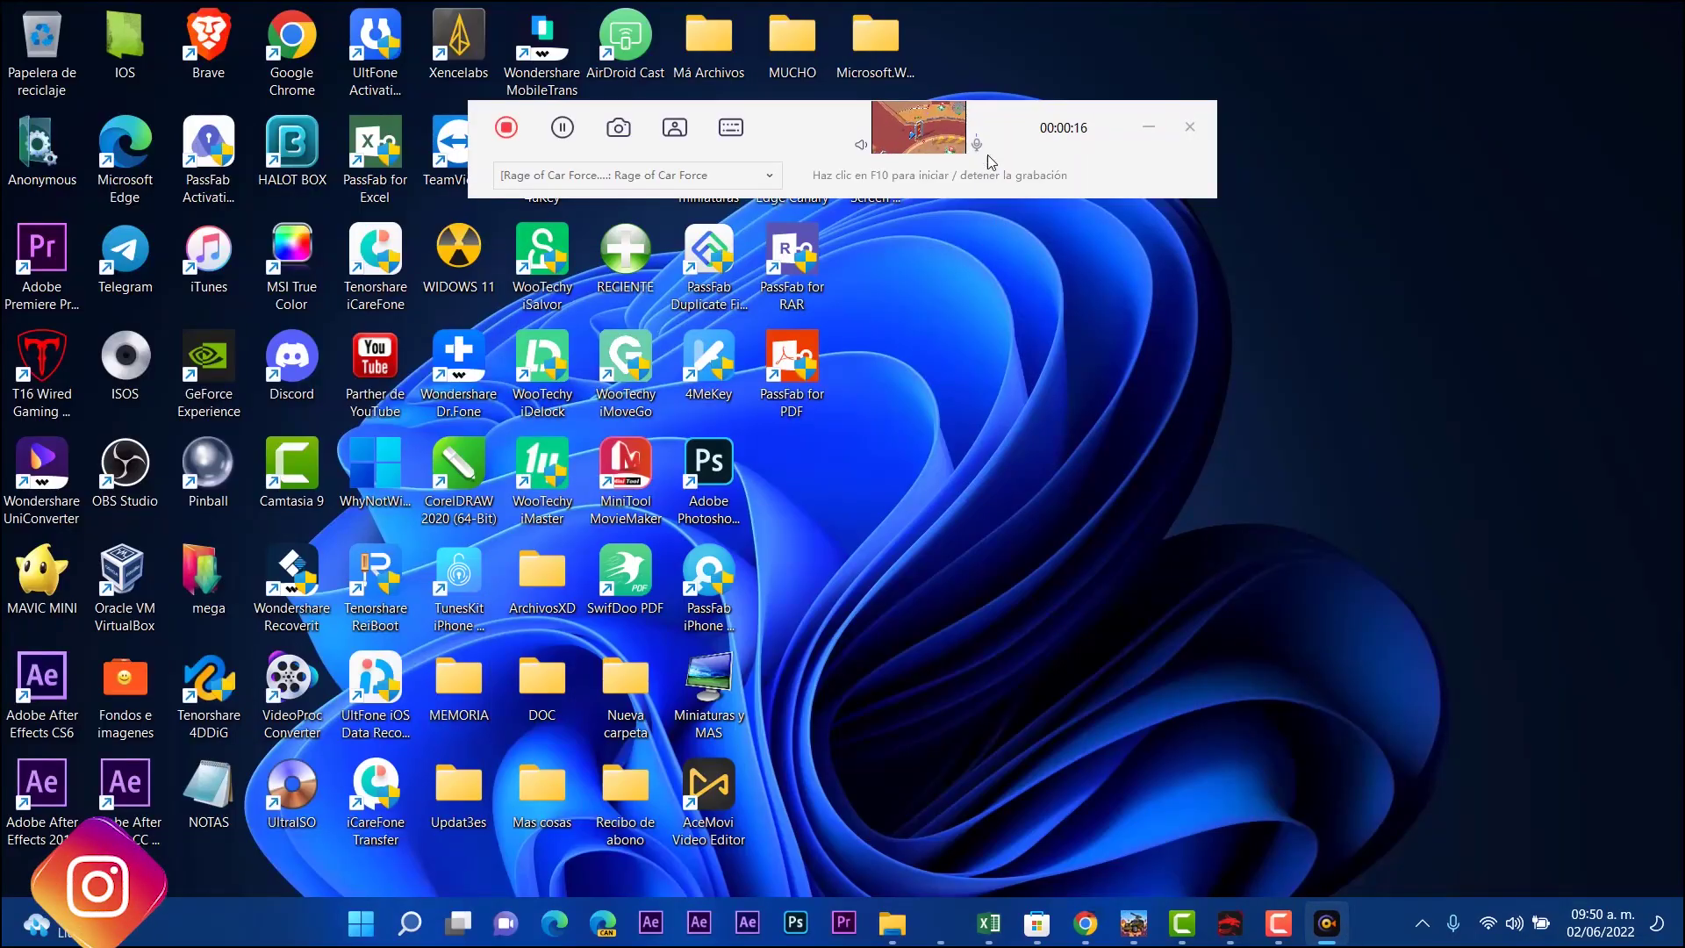
- Expand the game recorder into the studio window, dismissing the Lite mode tip, and add a second scene with a Pantalla source
click(944, 125)
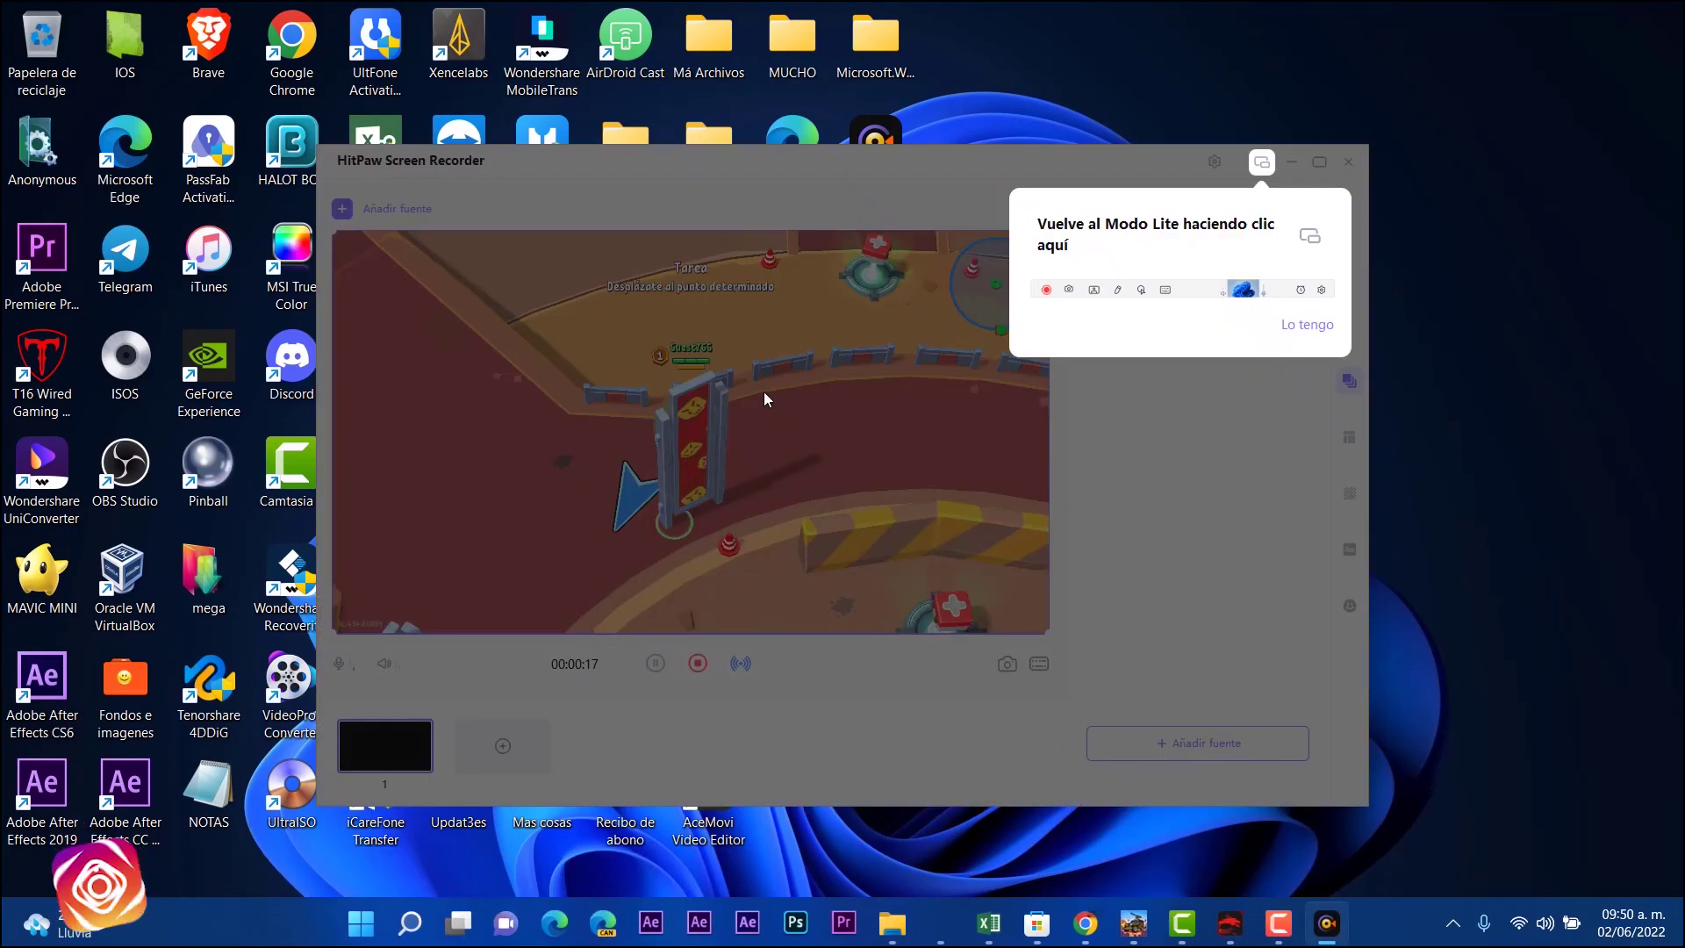
click(1298, 326)
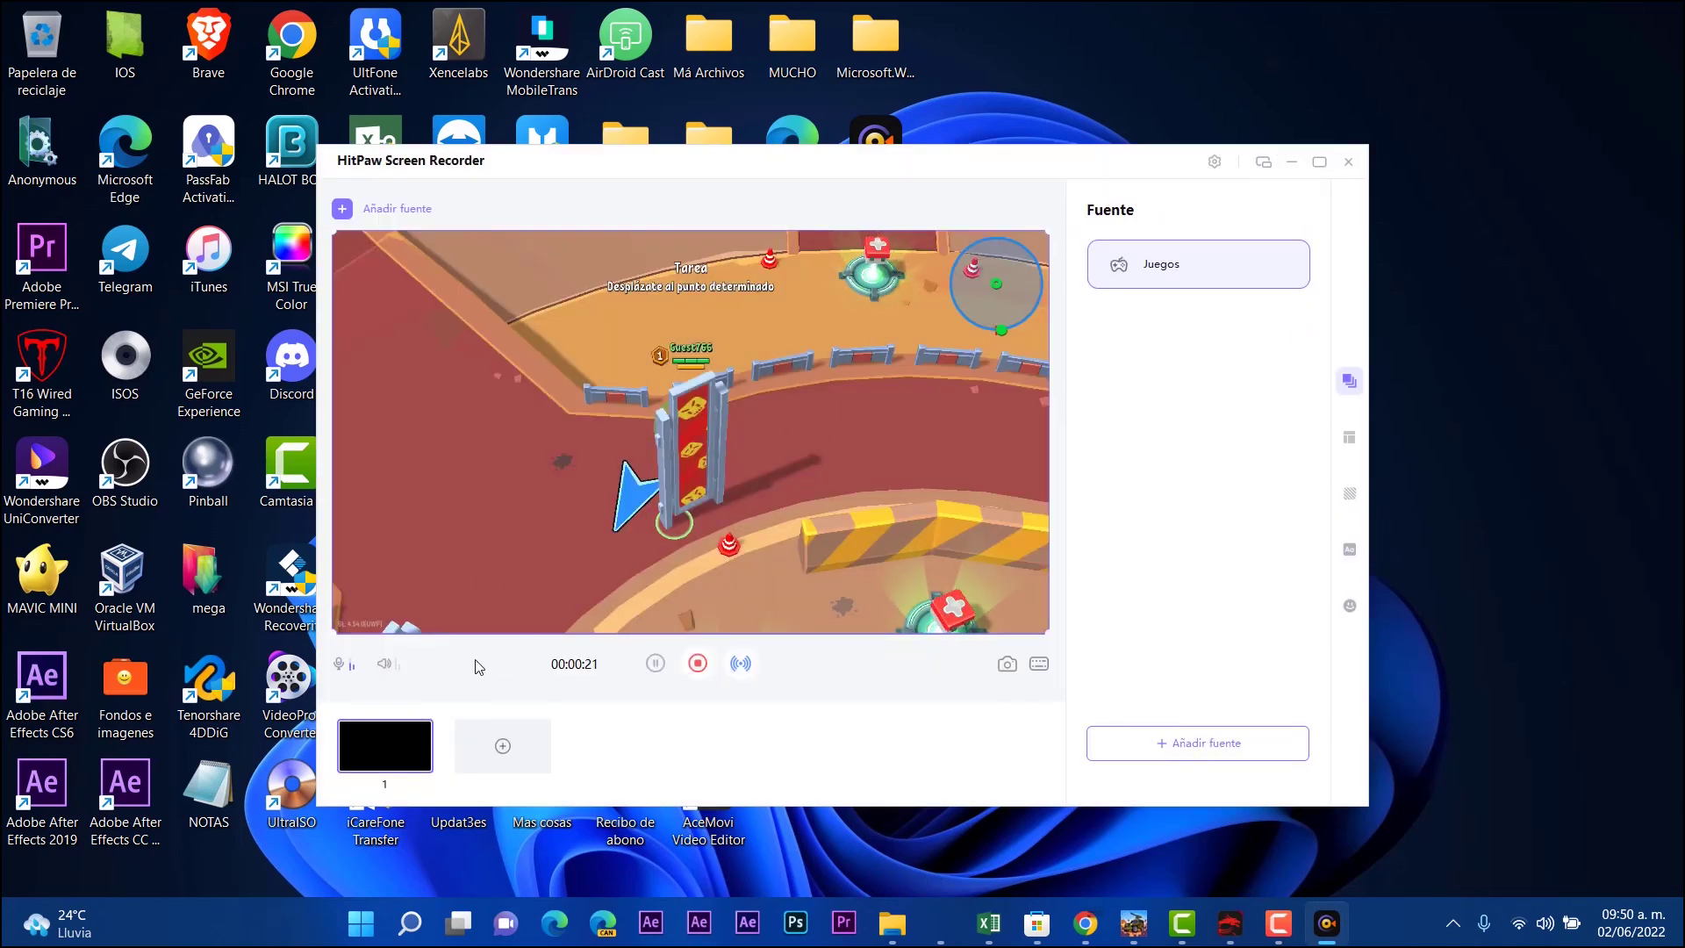
click(492, 737)
click(688, 419)
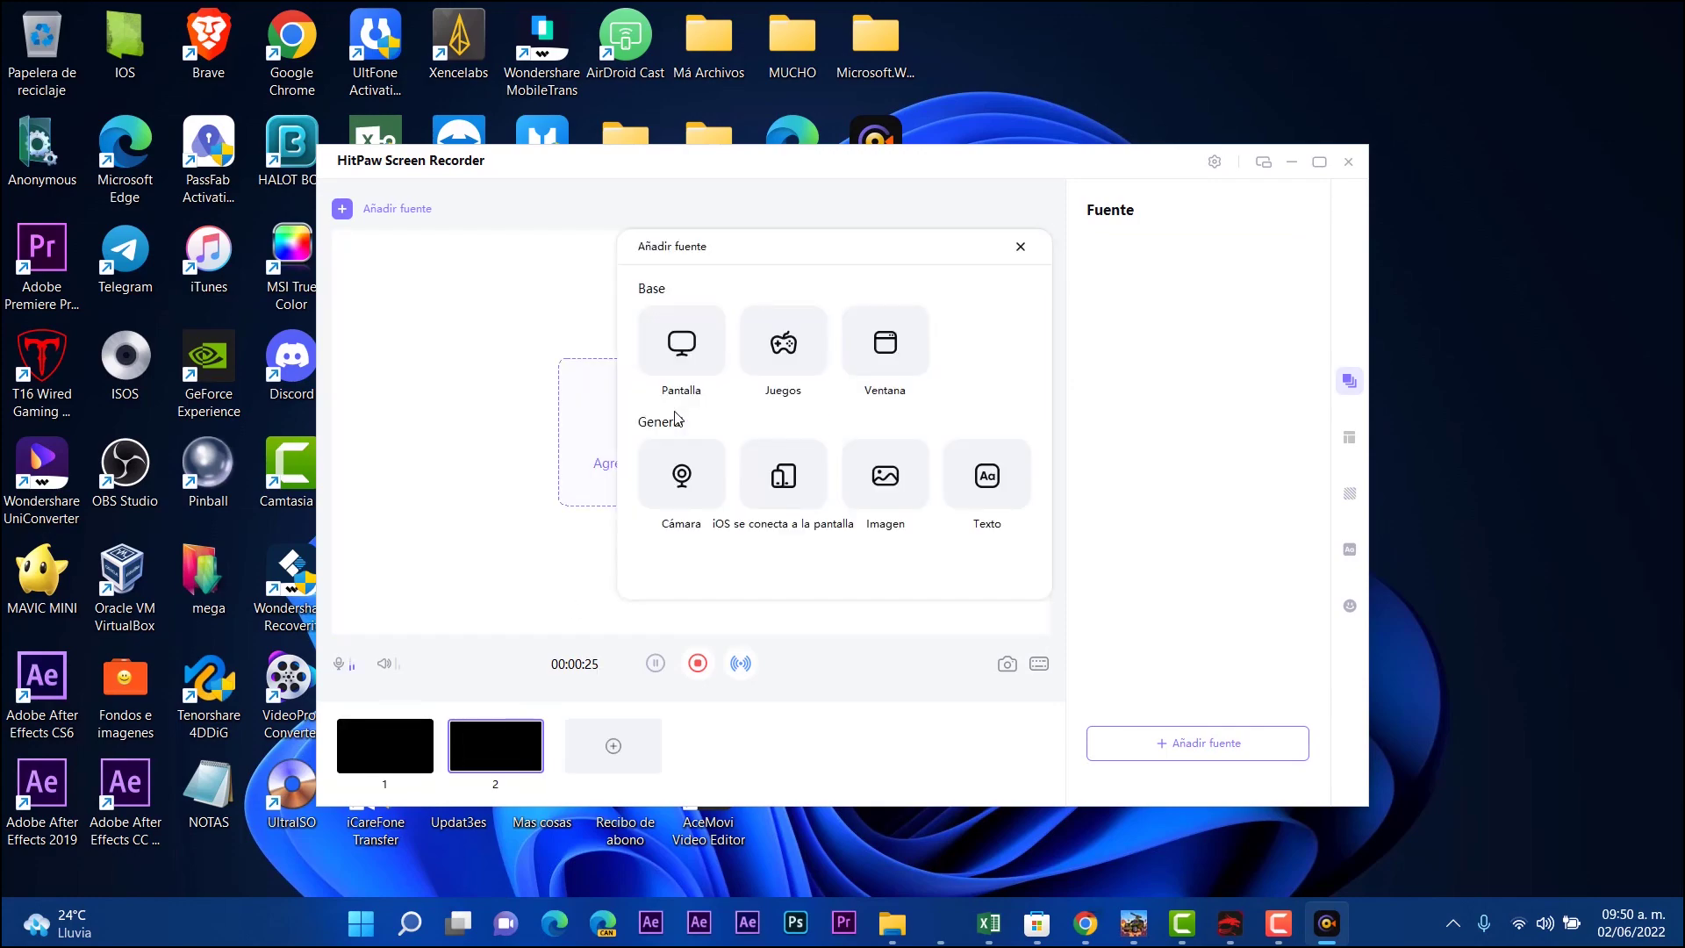
click(681, 349)
click(851, 401)
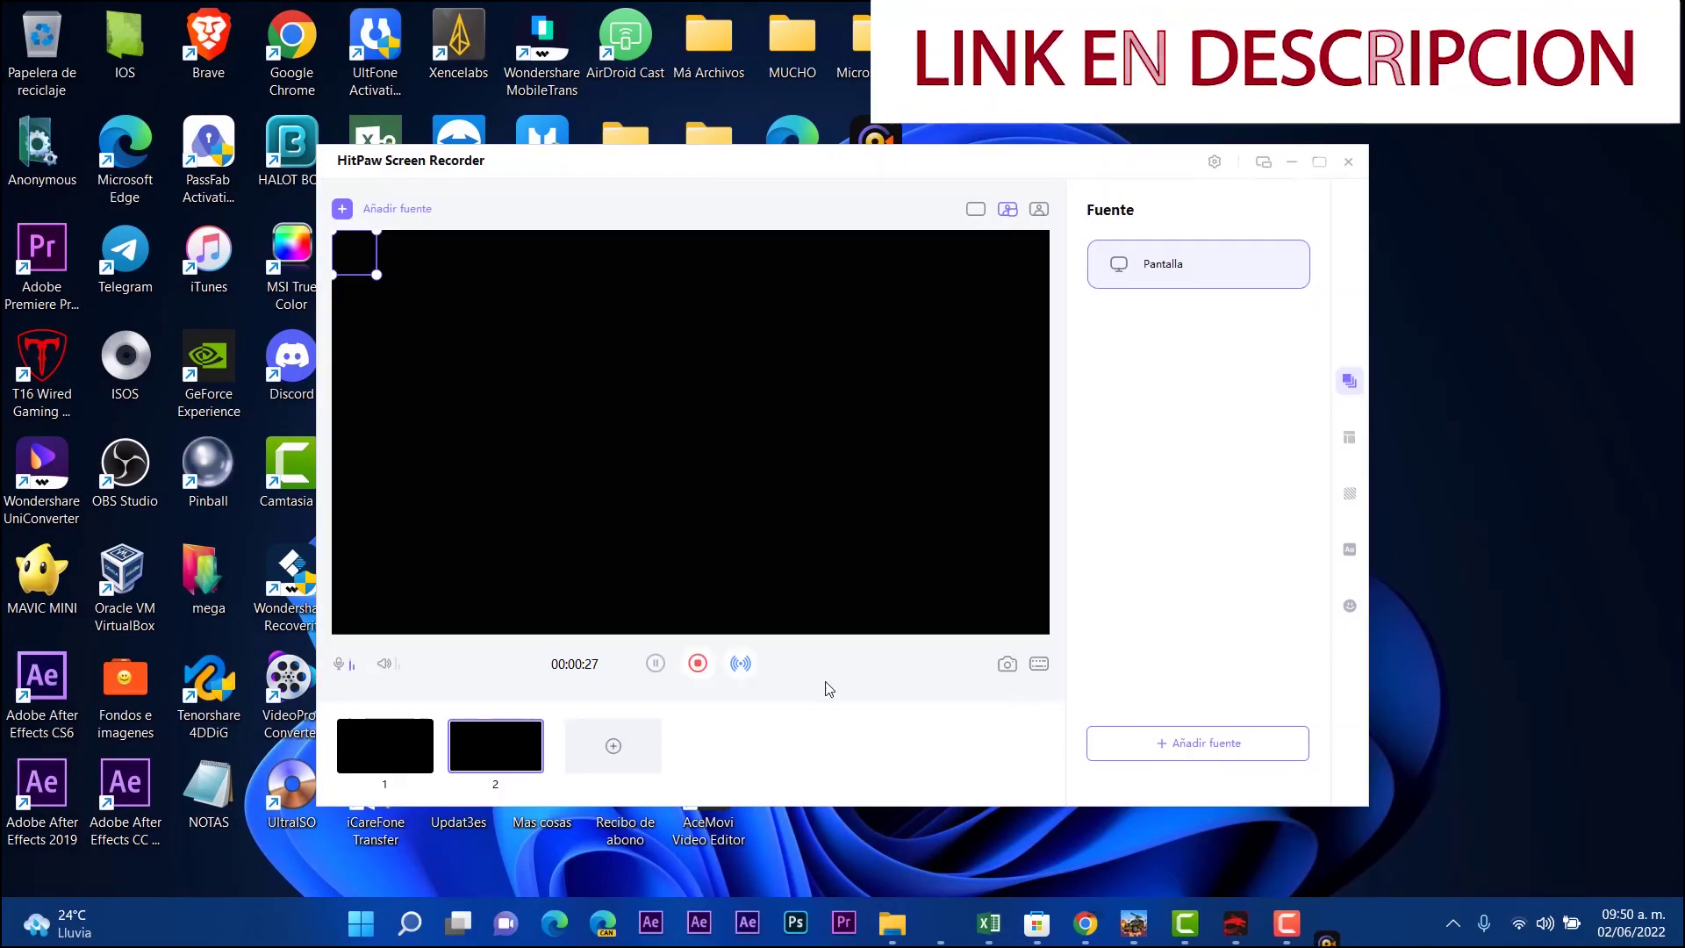
- Switch back to scene 1 with the game source and stop the recording
click(403, 759)
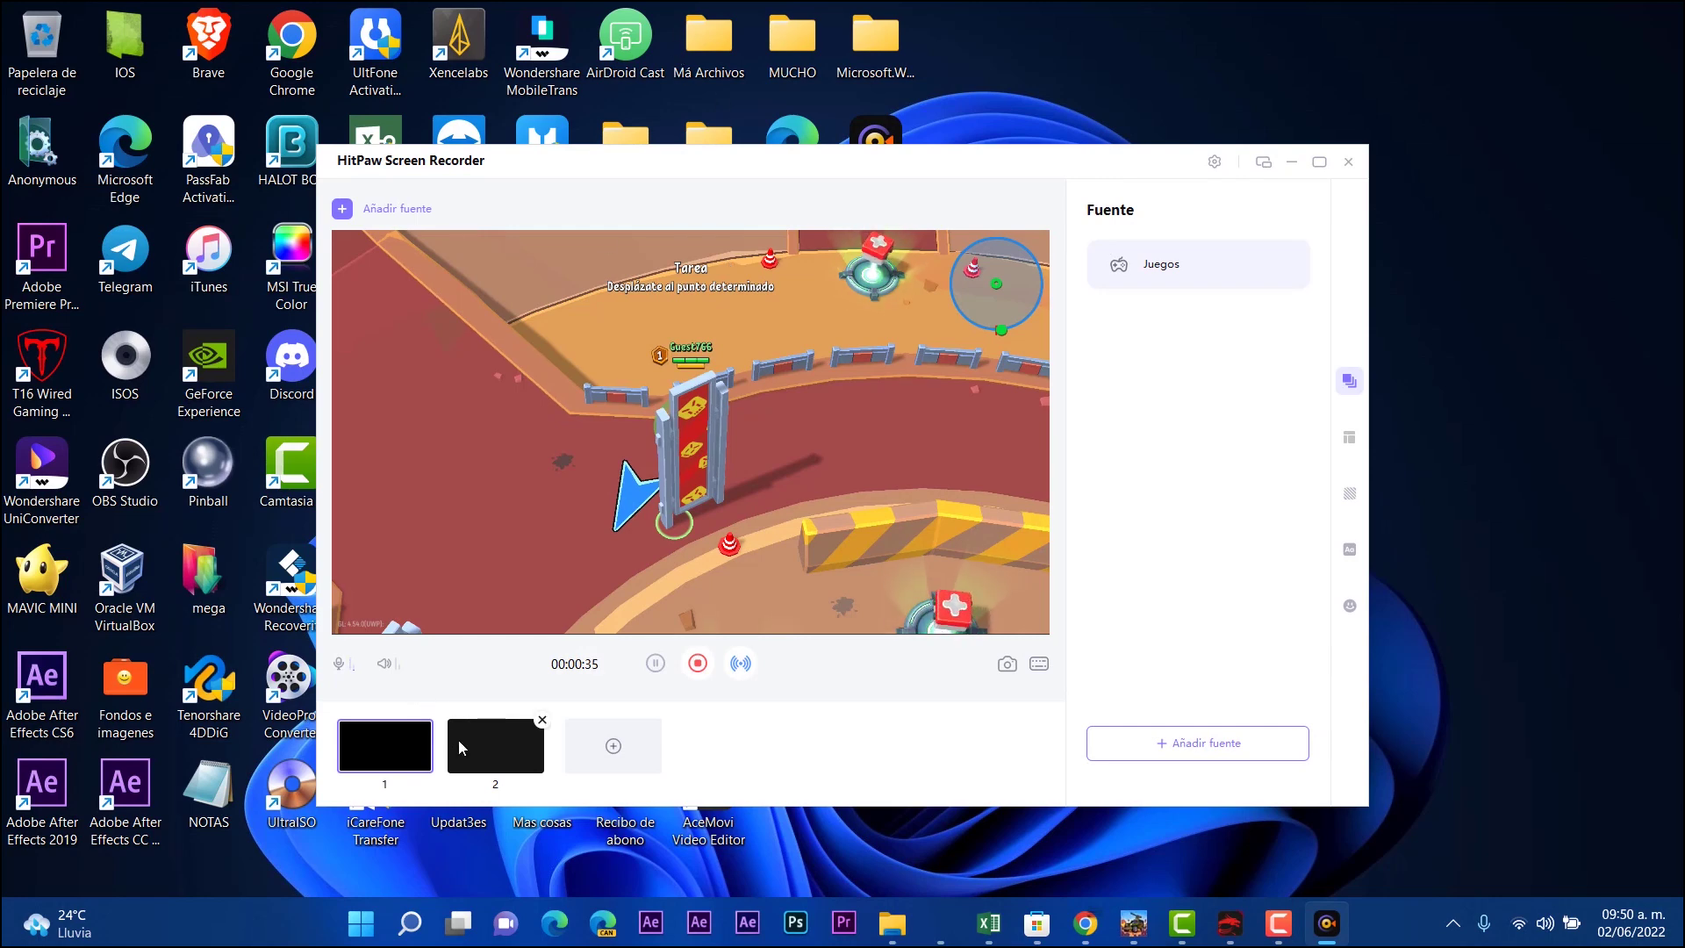
click(698, 664)
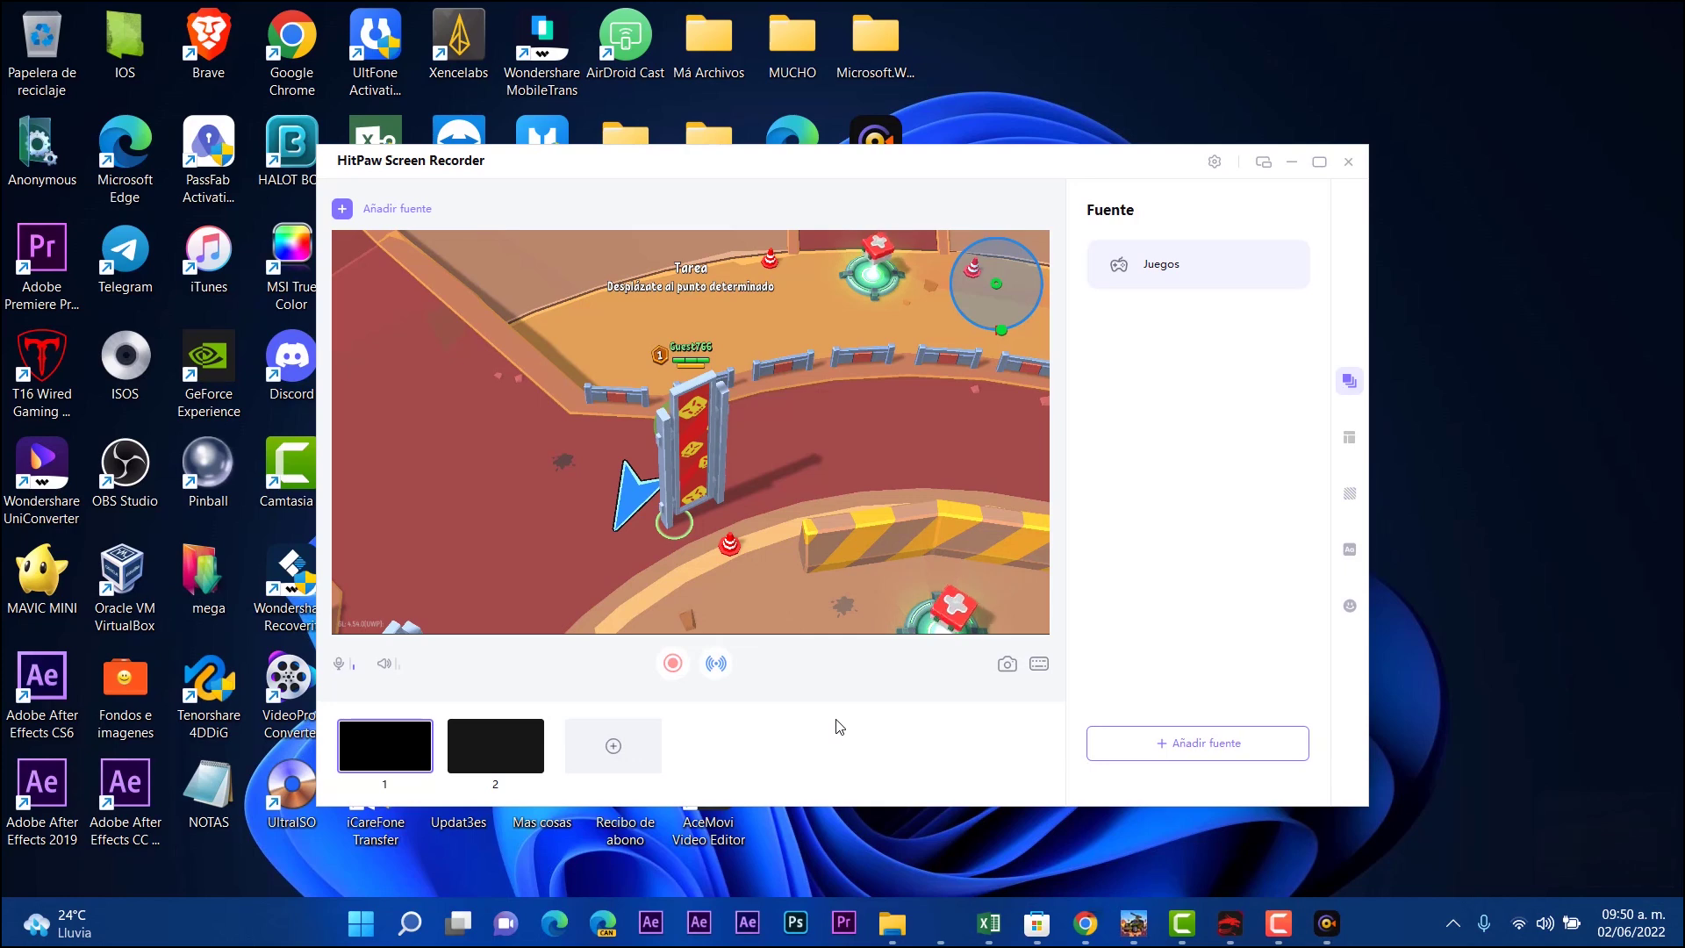
- Skip to about 22 seconds in recording 2022_06_02_095010, view the rotate and mirror options, and close the editor and studio without saving
drag(544, 702, 898, 725)
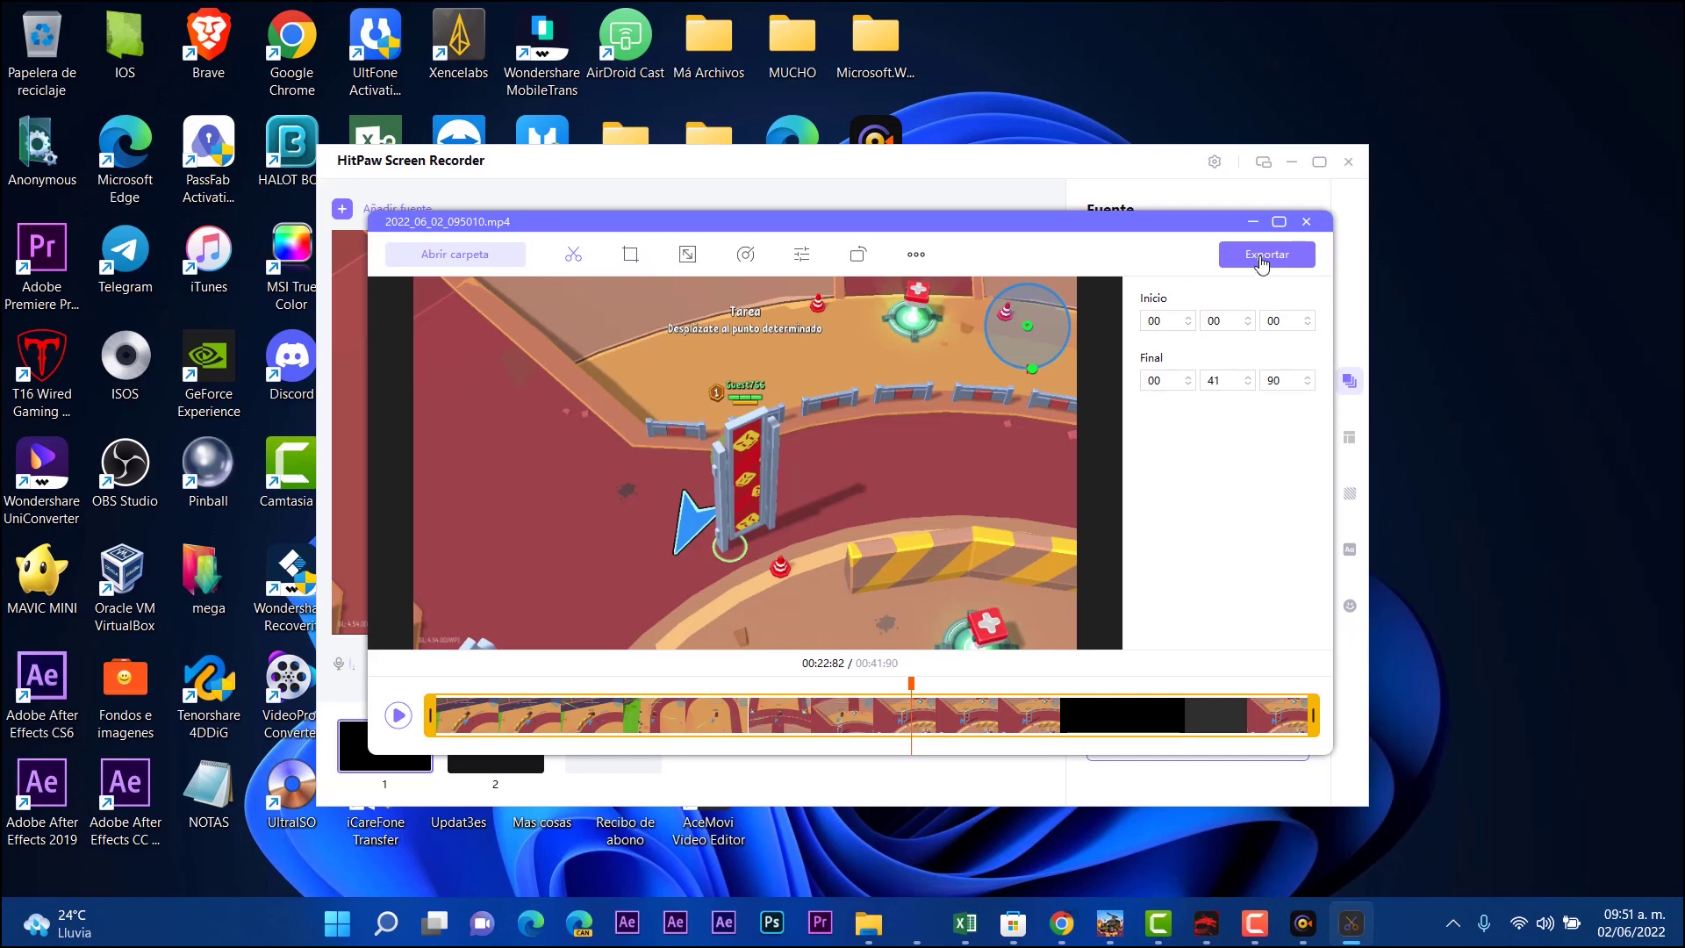
click(859, 256)
click(1307, 222)
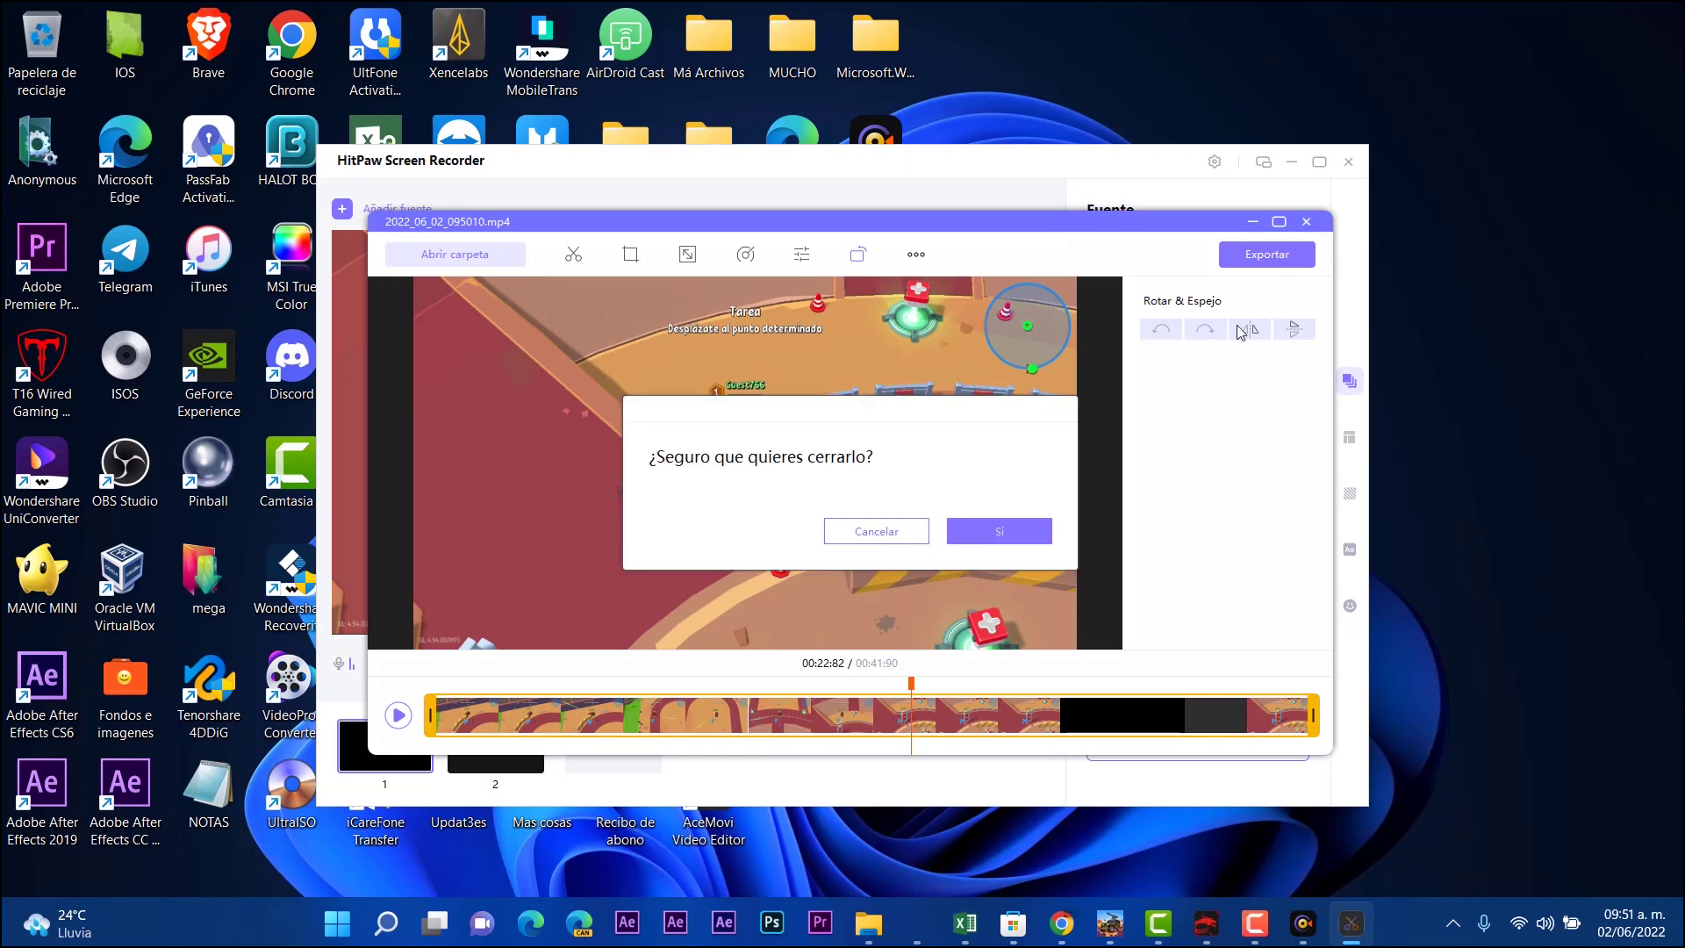
click(1024, 539)
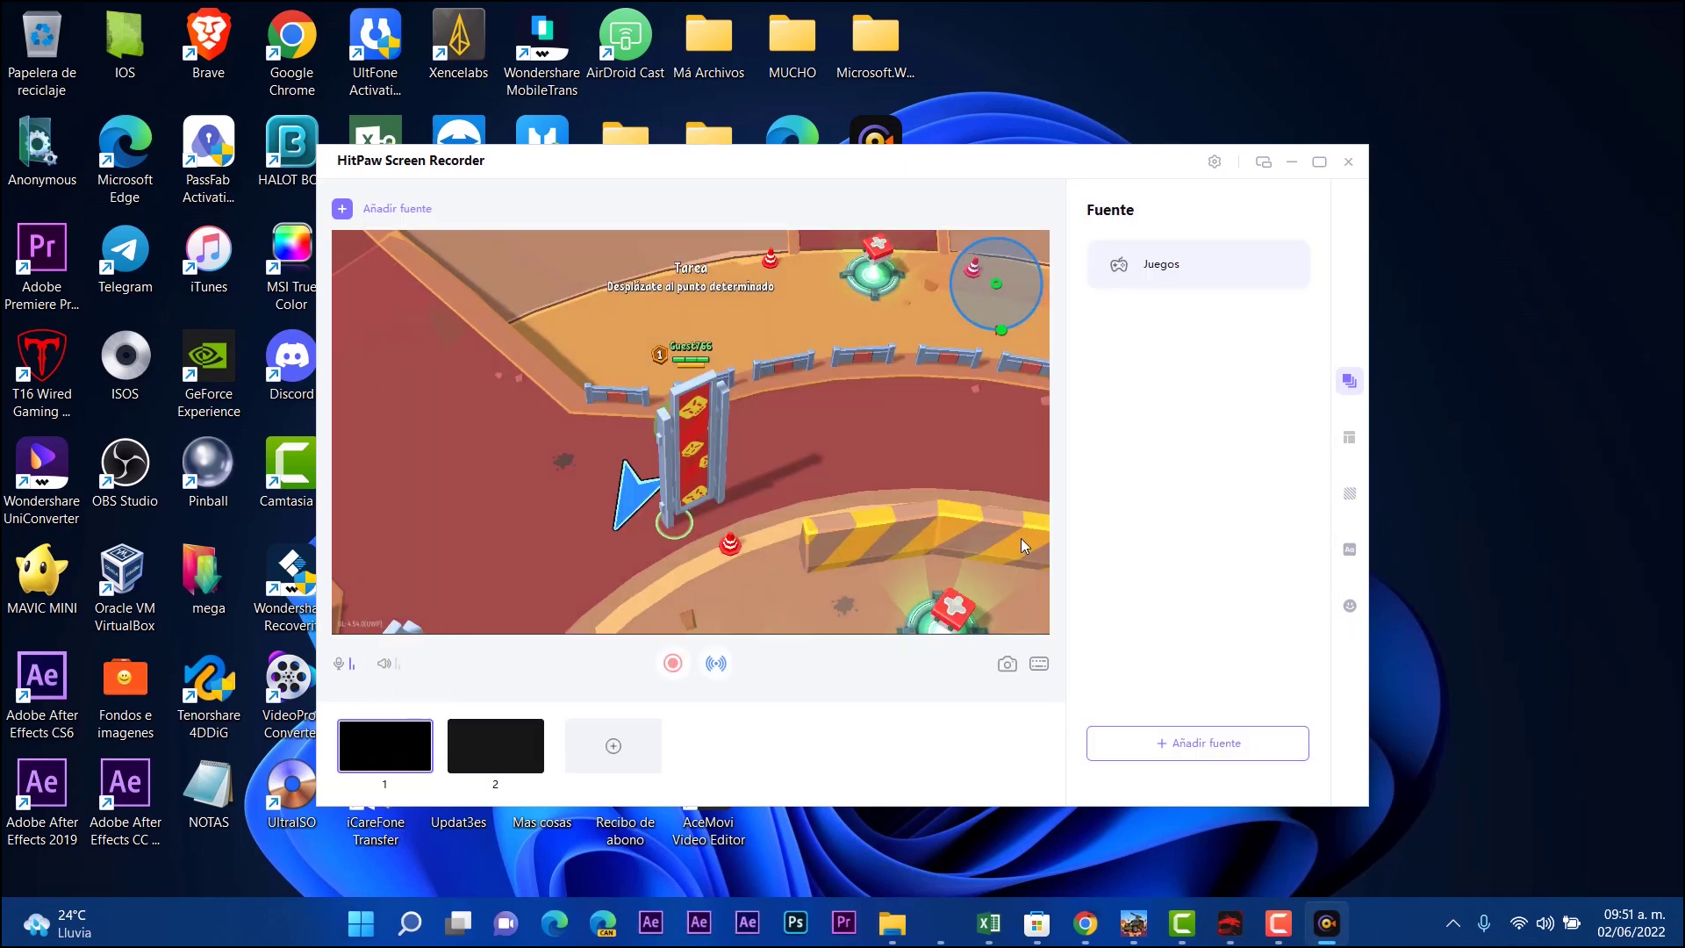
click(1347, 162)
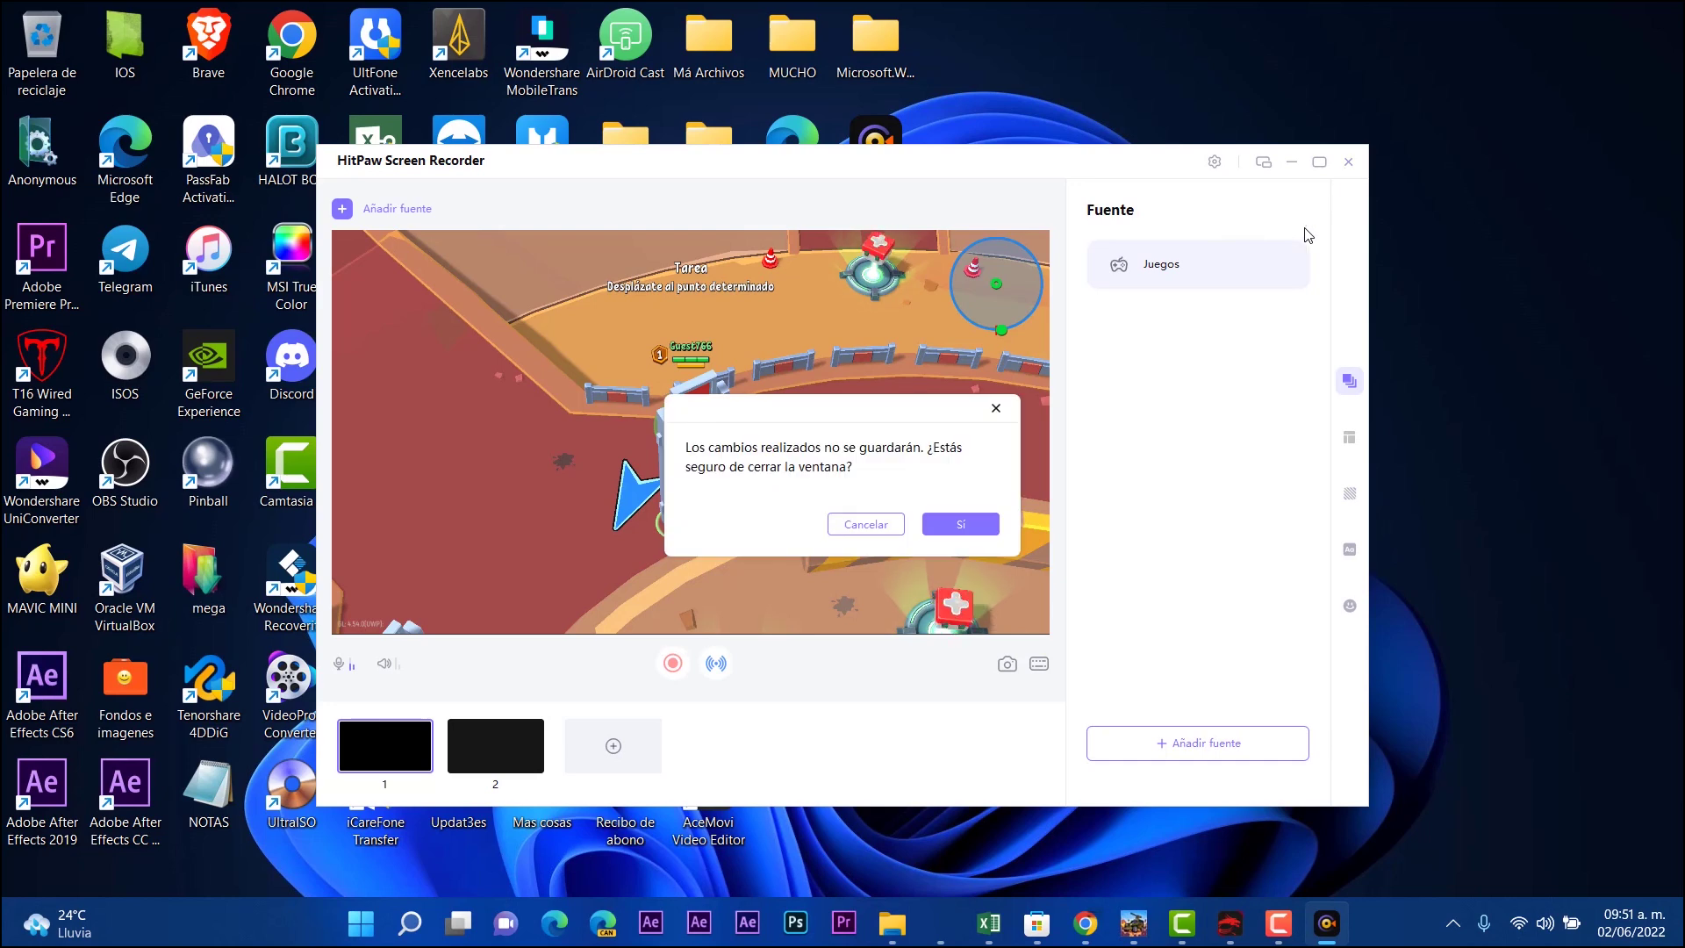
click(961, 526)
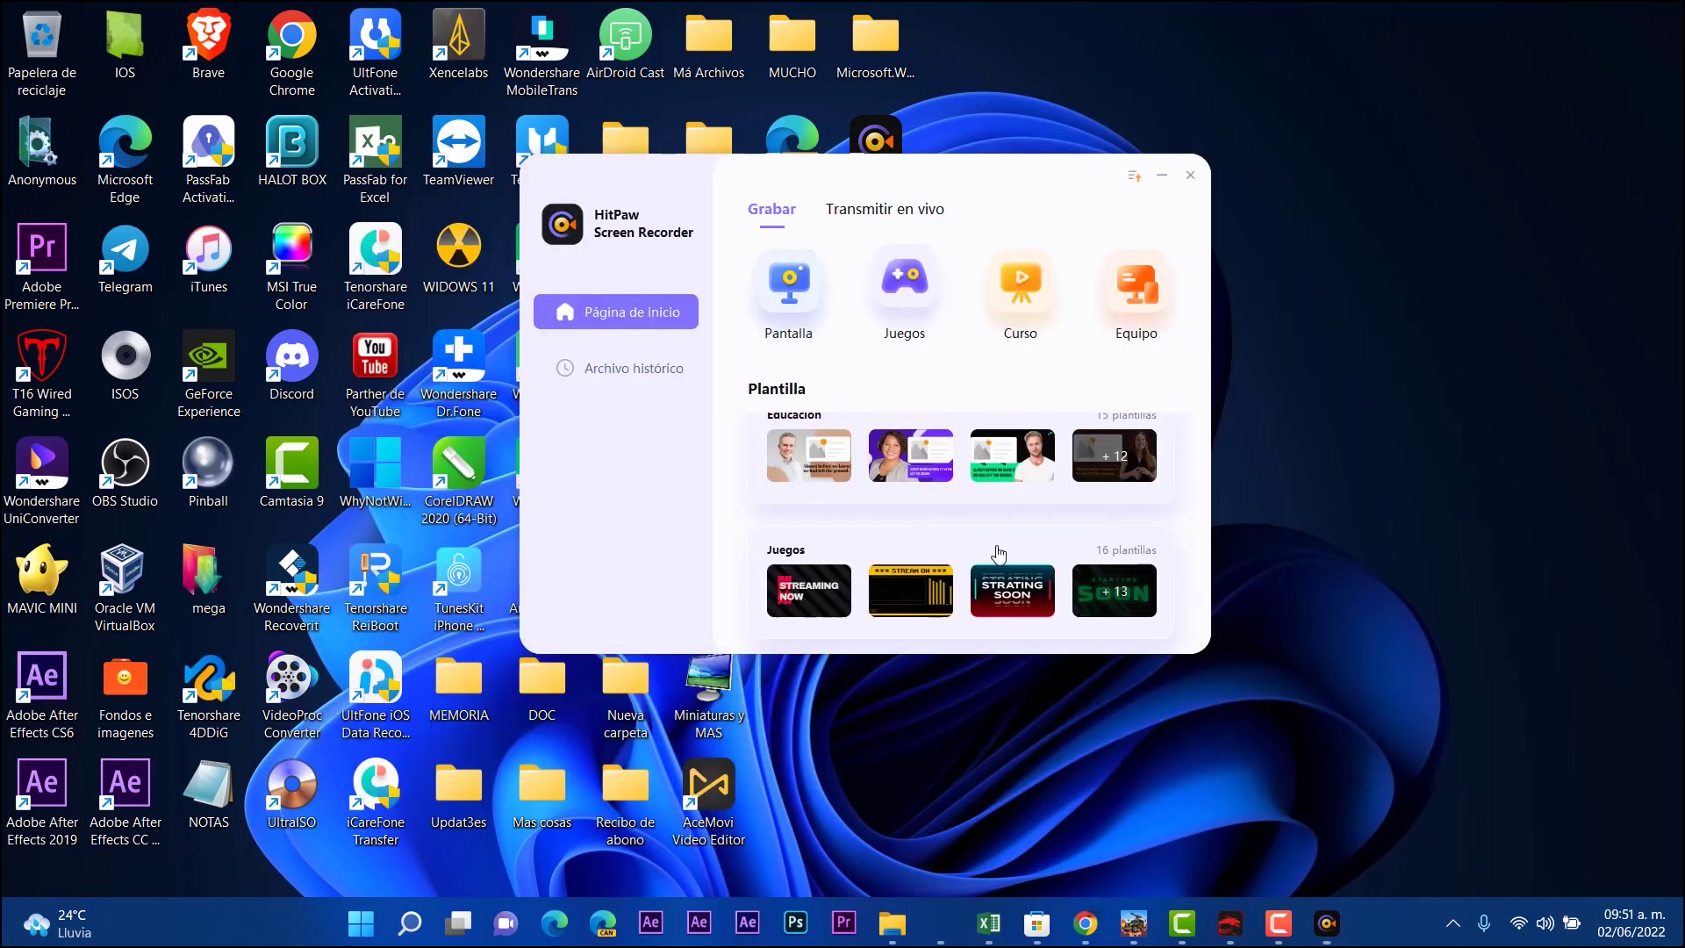
- Start a Curso recording, apply the first Educación template to the scene, and select its Material01 layer
click(1026, 285)
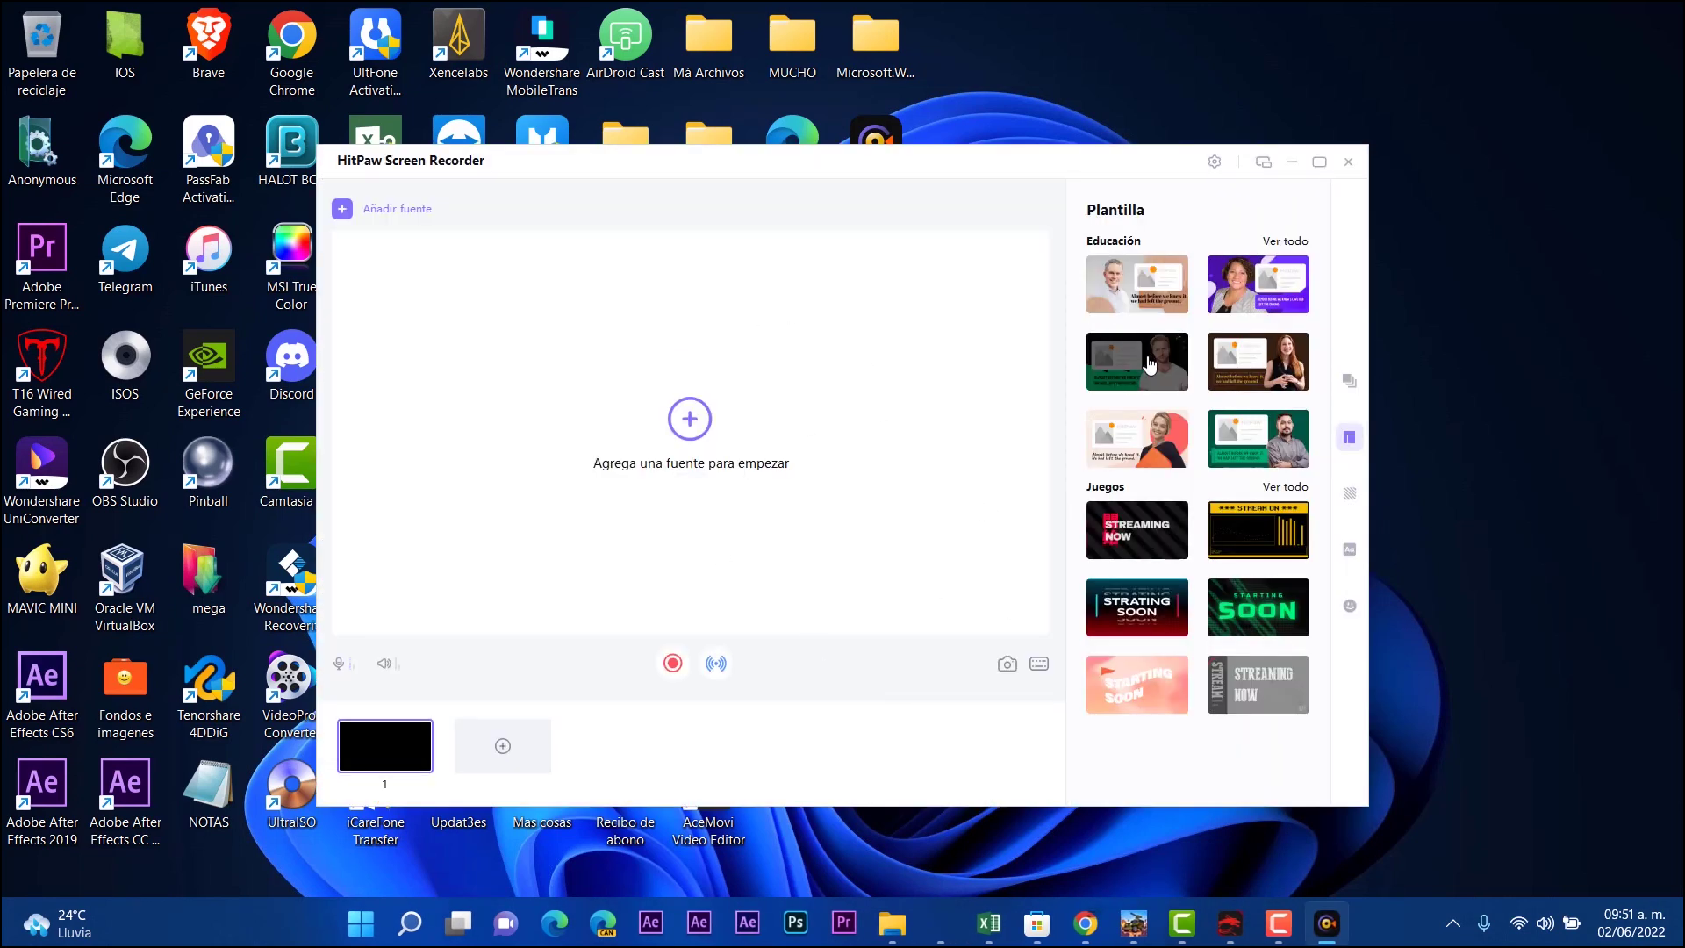
click(1160, 298)
click(1182, 611)
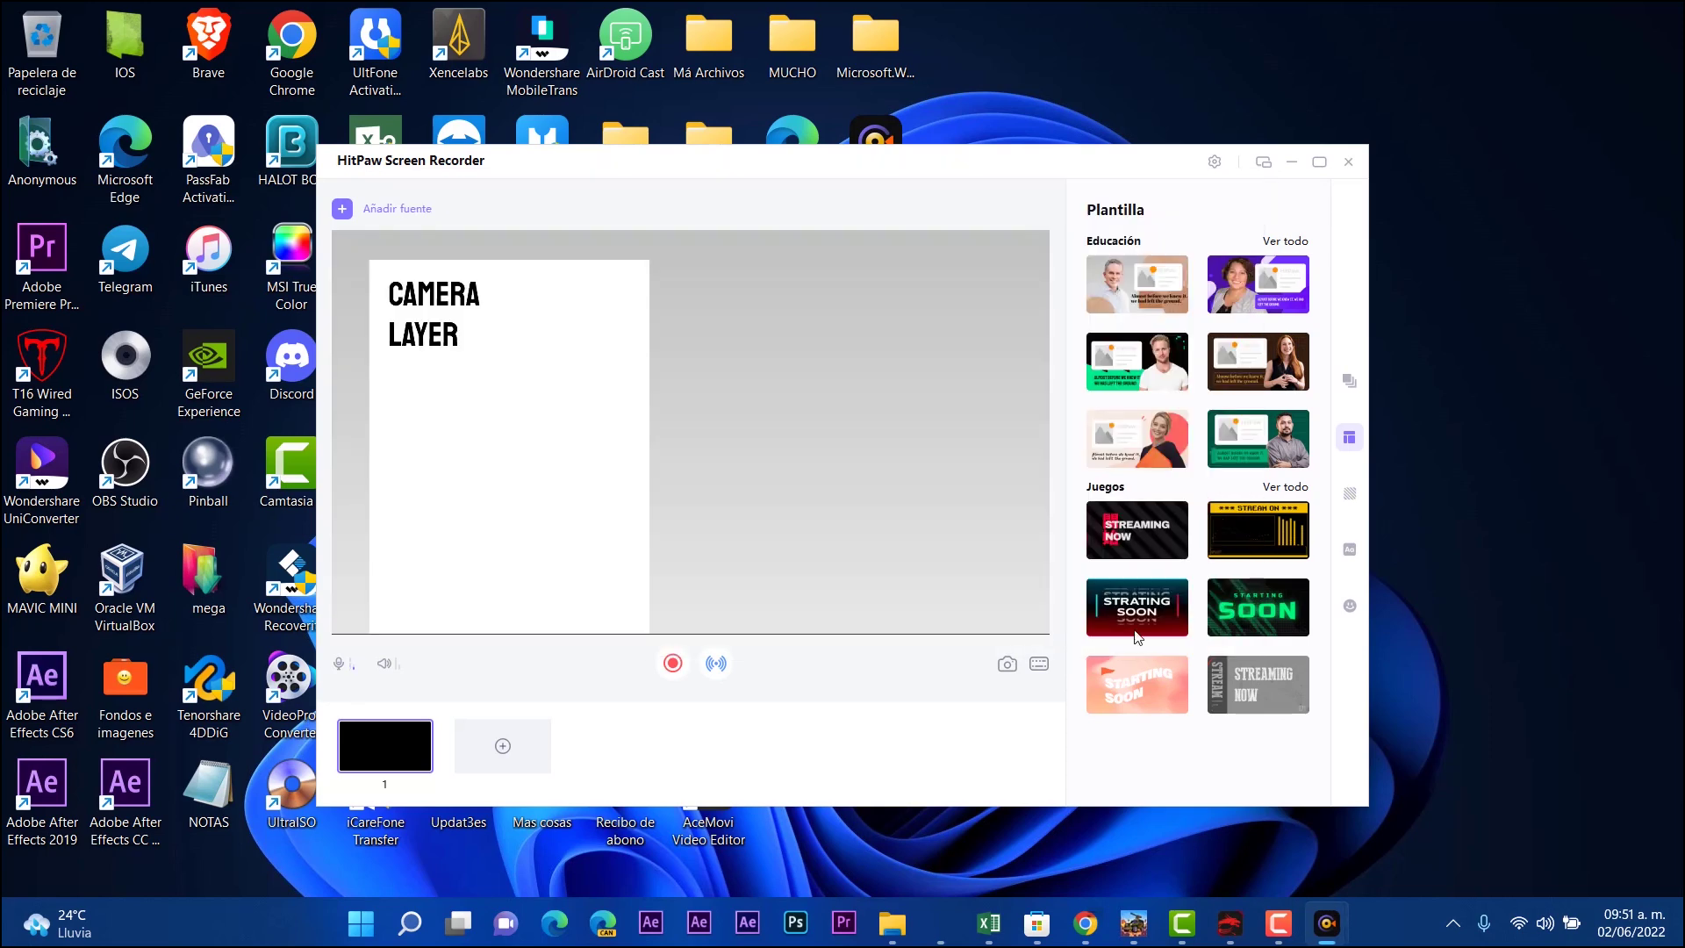
click(529, 447)
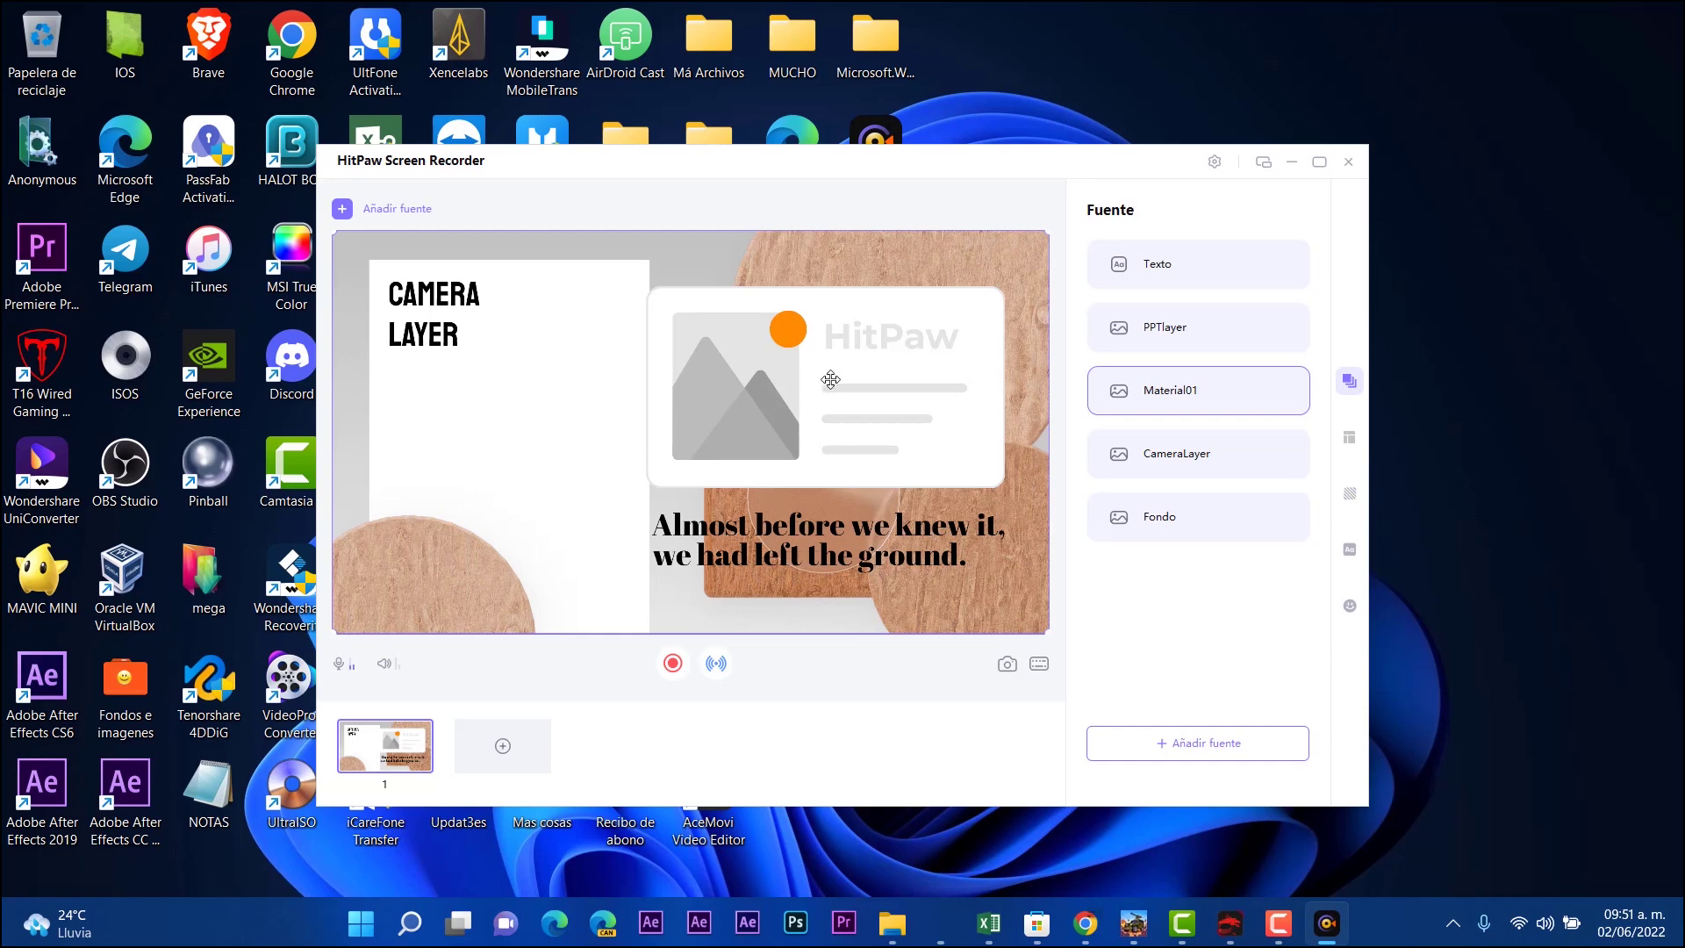